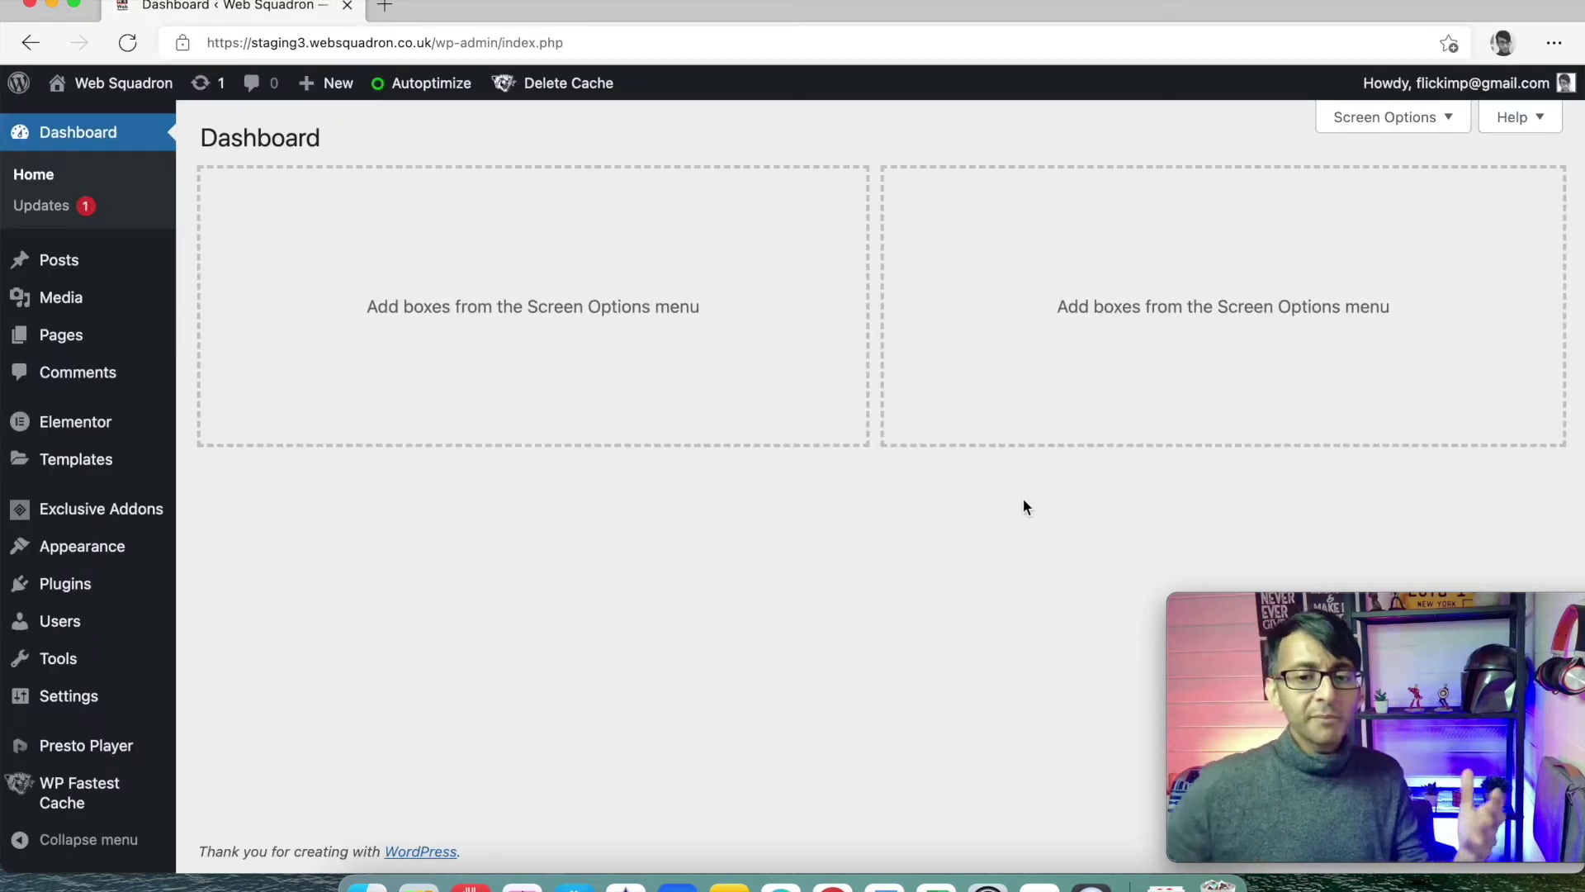
- In Screen Options, tick Site Health Status, At a Glance, Activity, Quick Draft, Events and News, and Welcome
click(1449, 119)
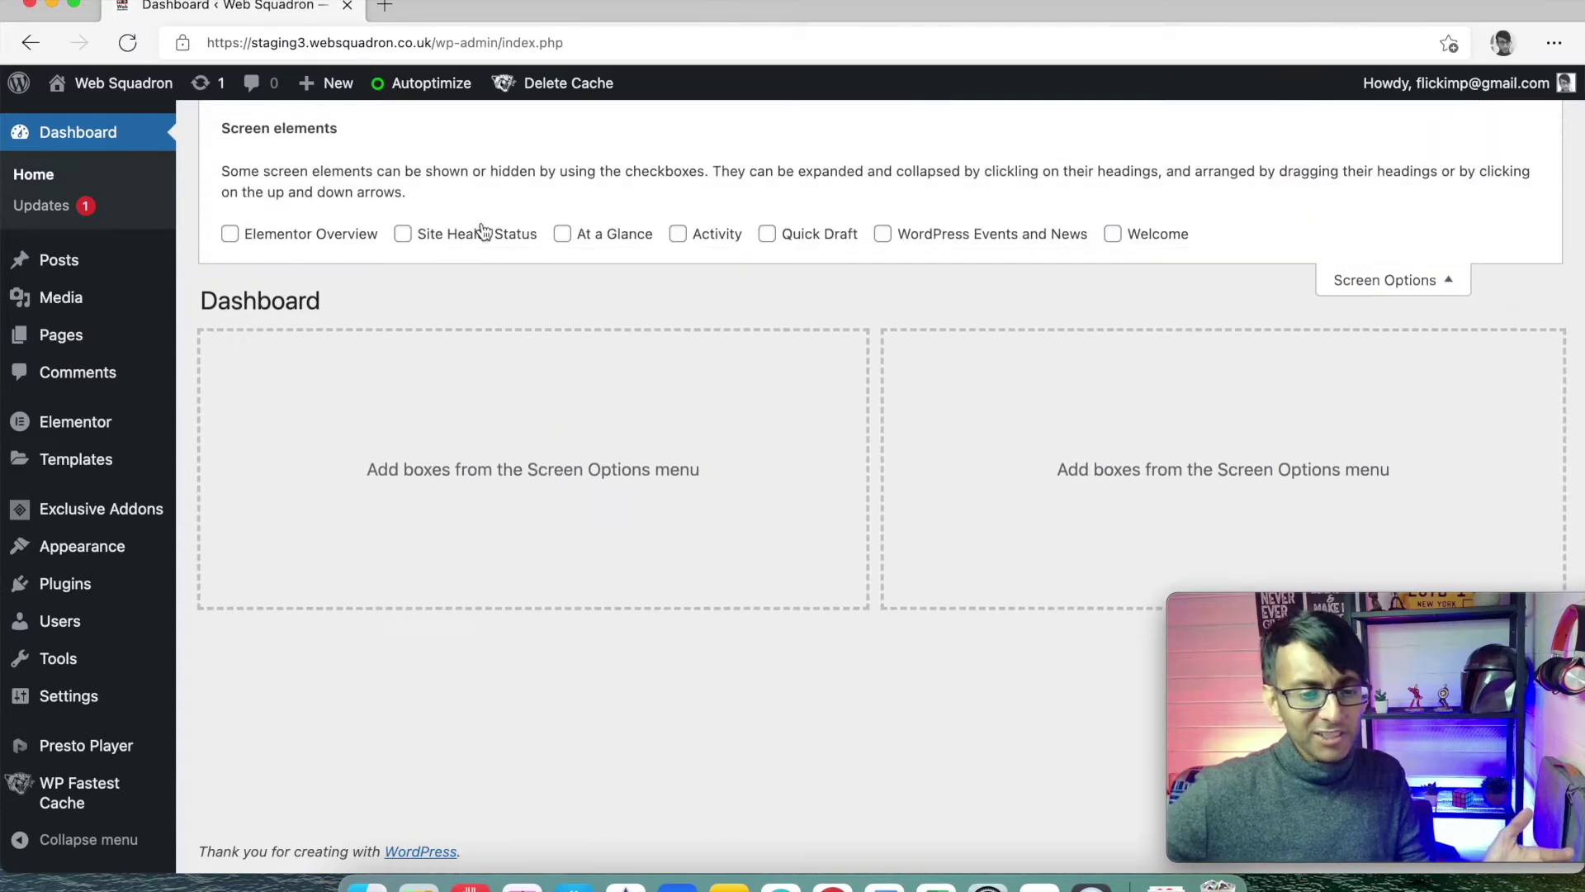
click(403, 233)
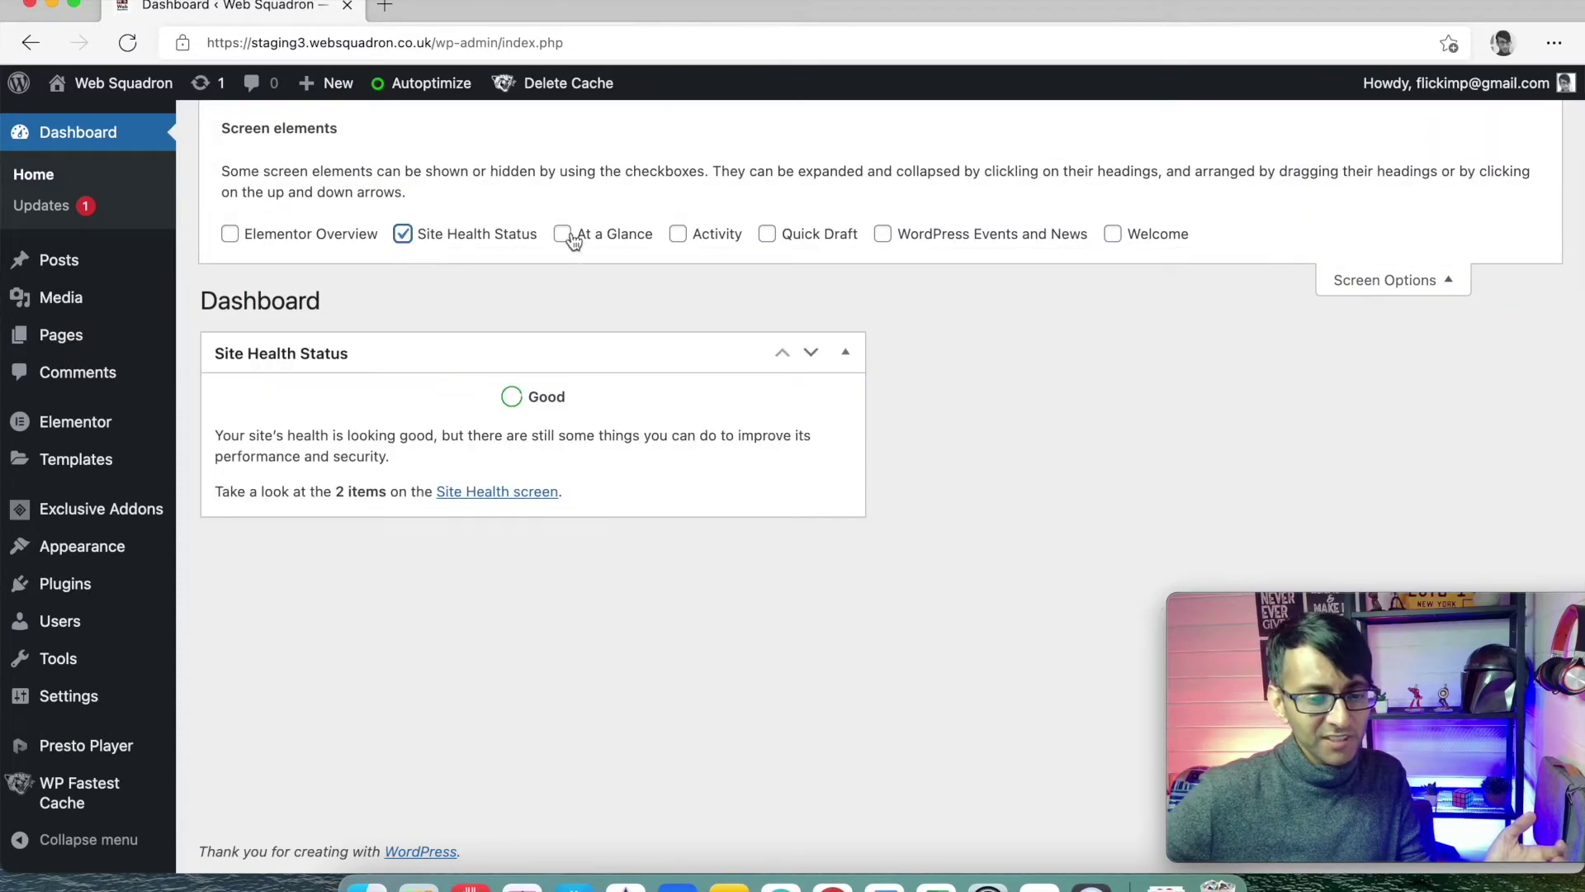
click(563, 234)
click(677, 234)
click(767, 234)
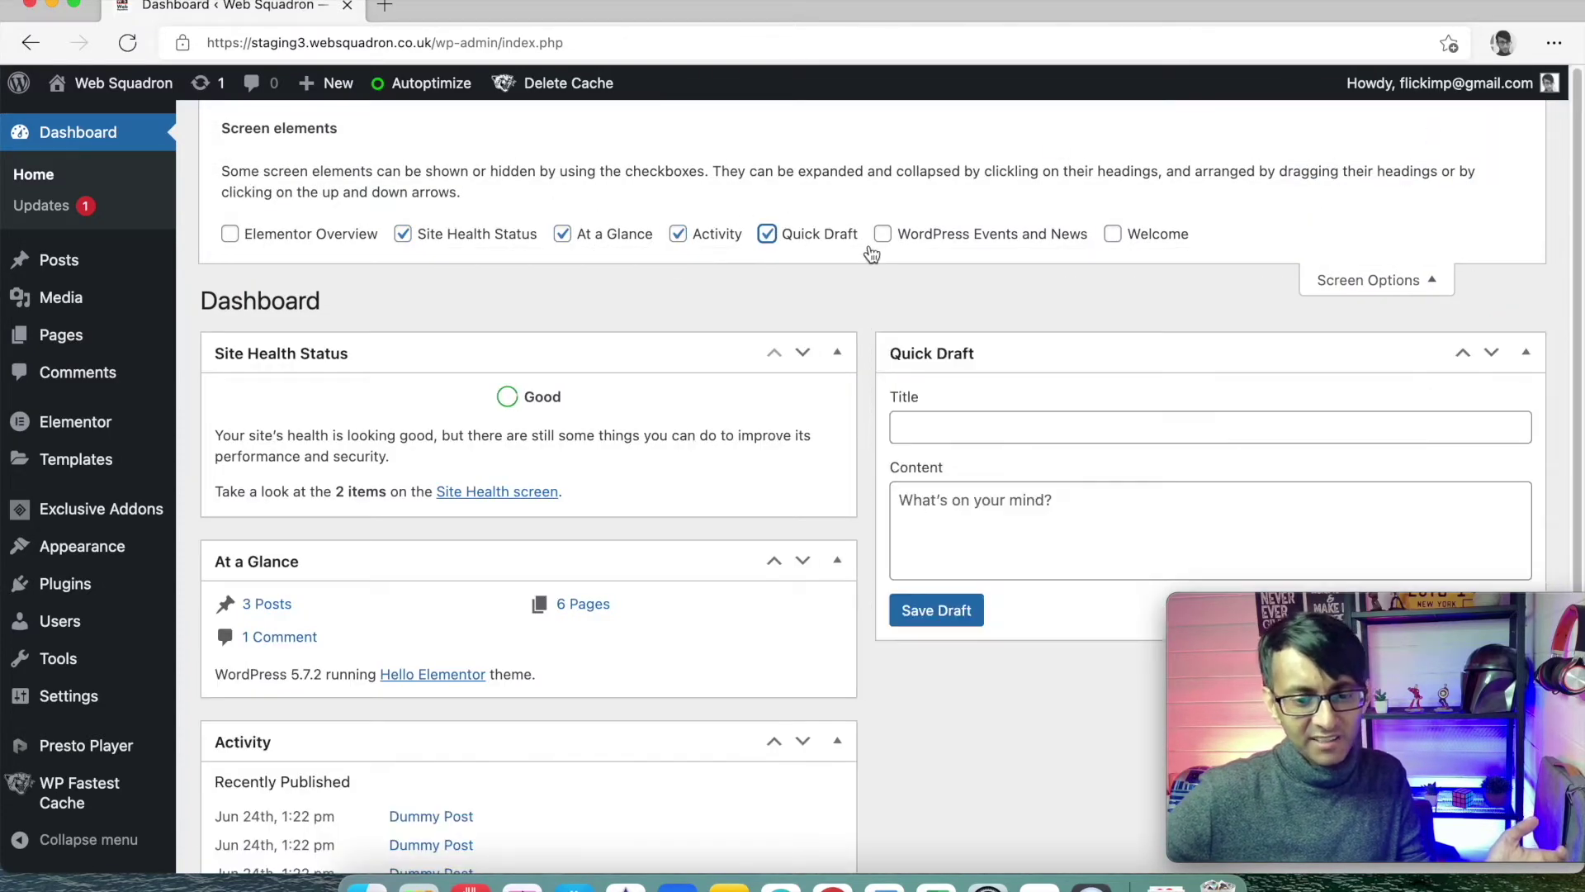
click(883, 234)
click(1113, 233)
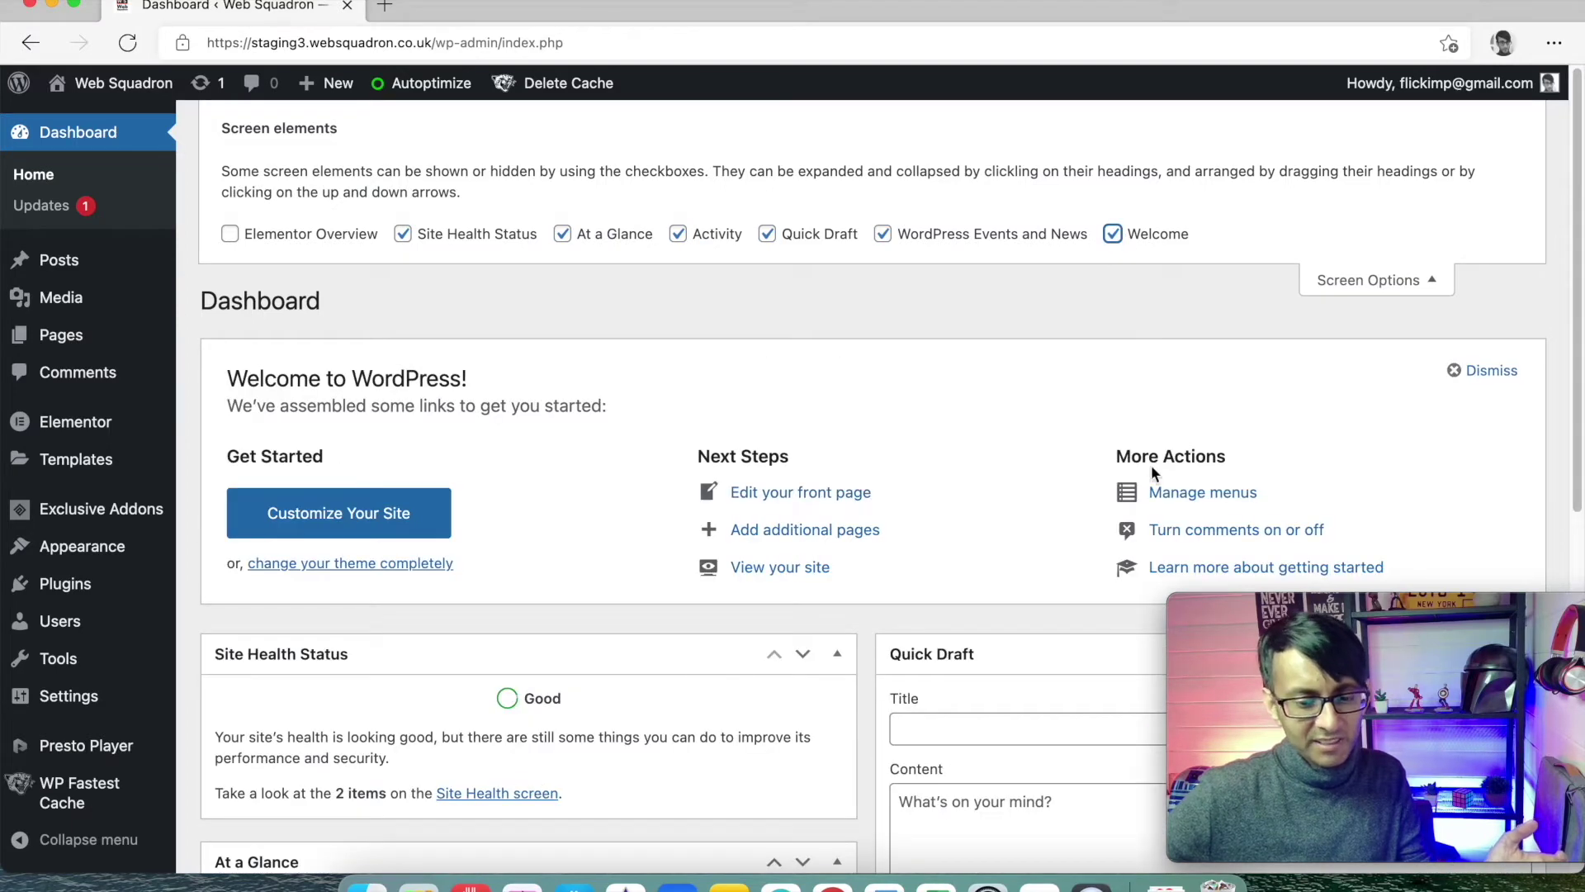
scroll(1151, 464, down, 5)
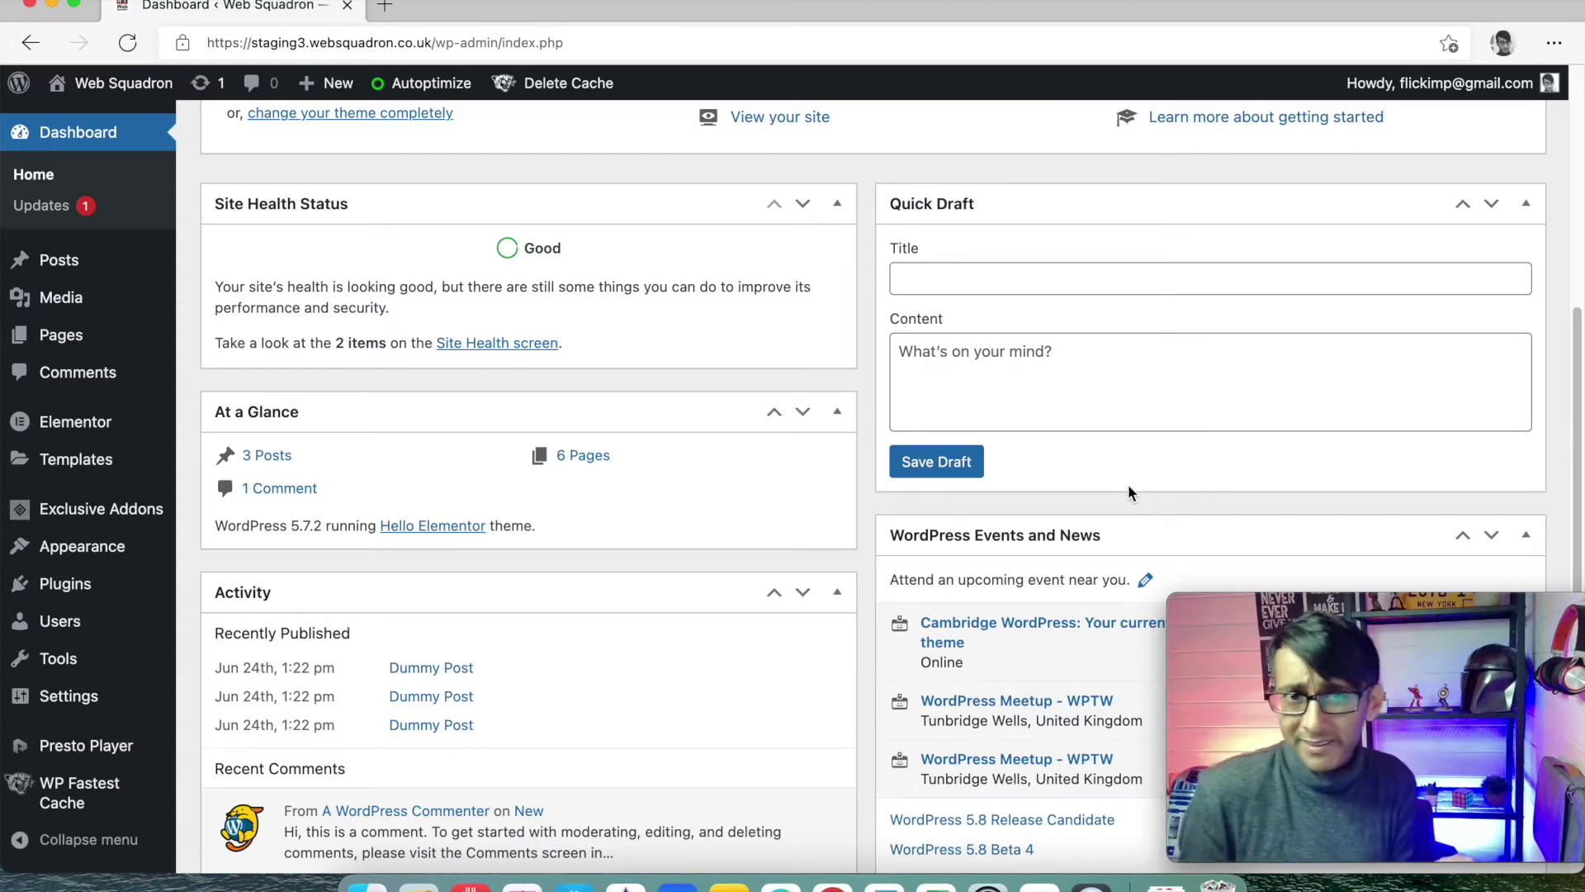
scroll(1128, 491, up, 5)
click(1354, 280)
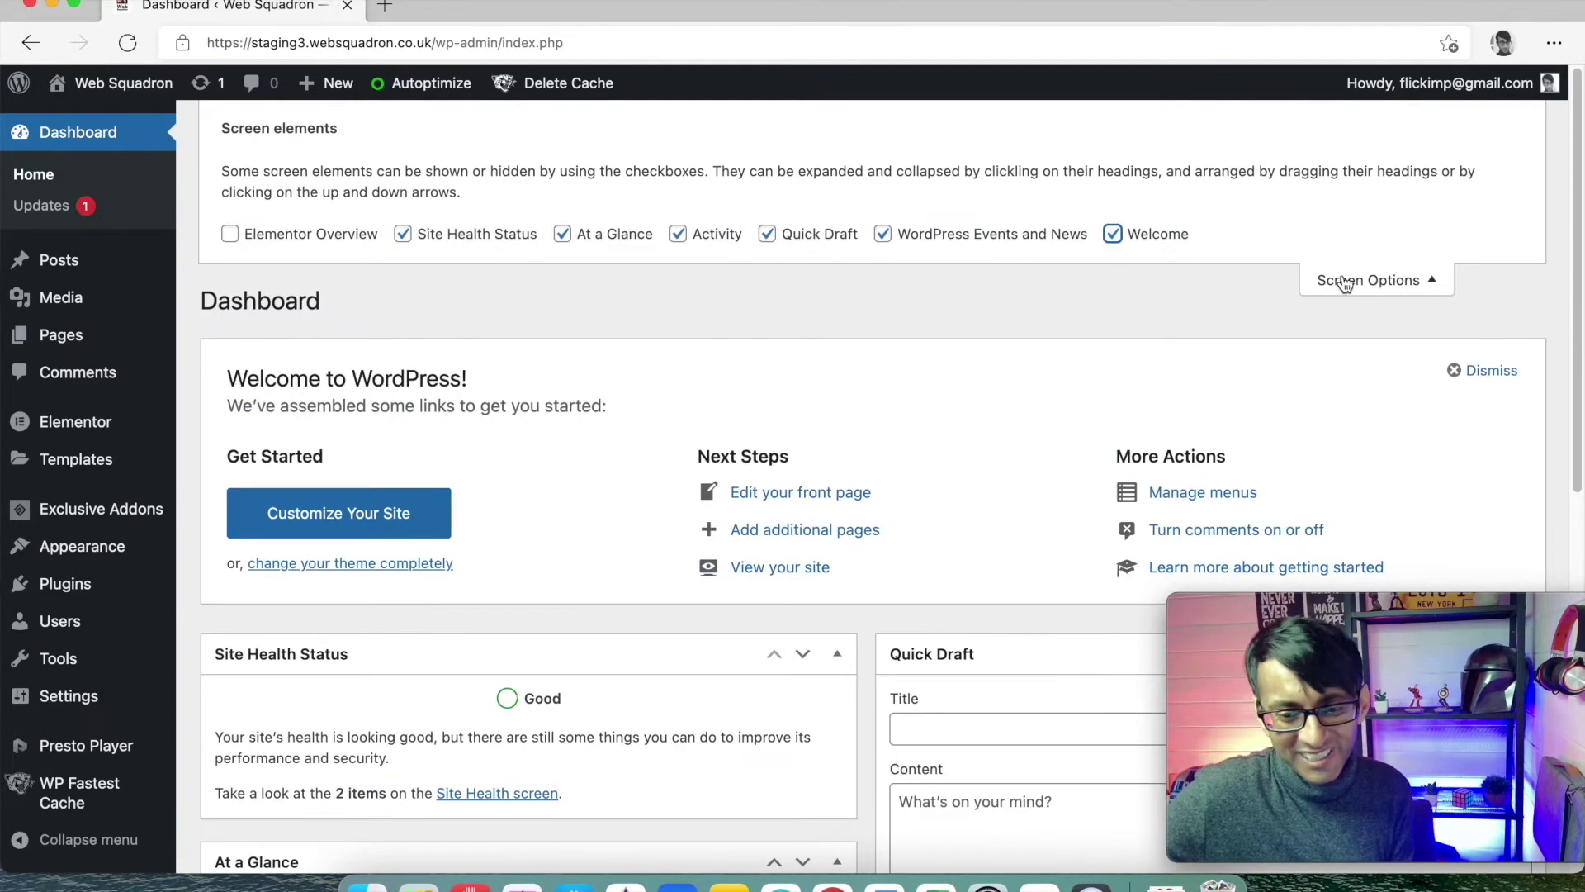
click(1420, 289)
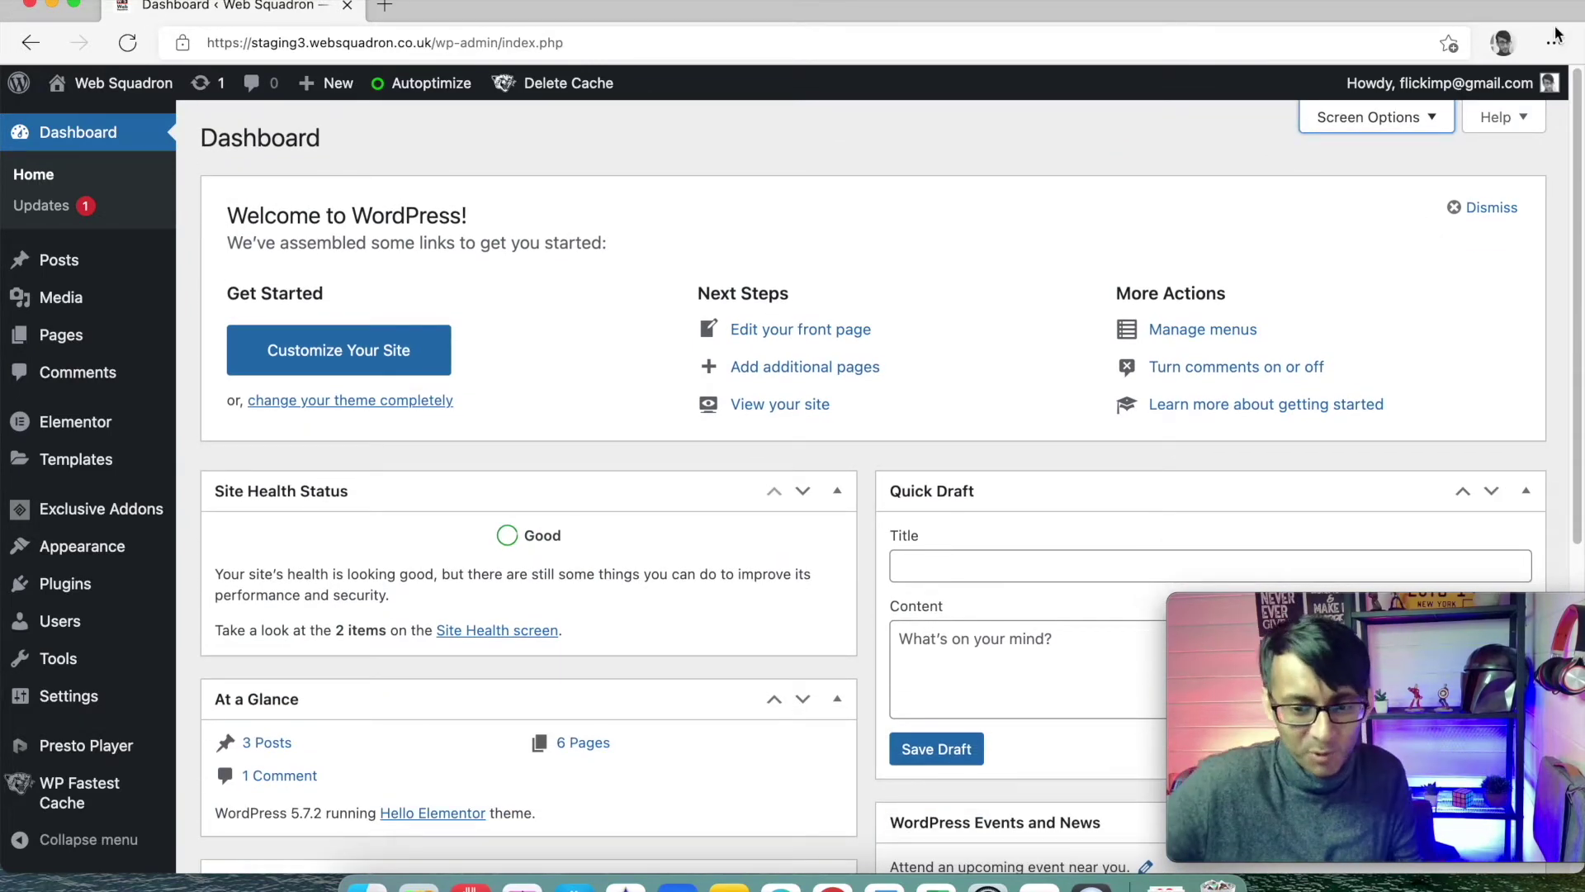
- Untick Site Health Status, At a Glance, Activity, Quick Draft, Events and News, and Welcome in Screen Options
click(1422, 123)
click(402, 235)
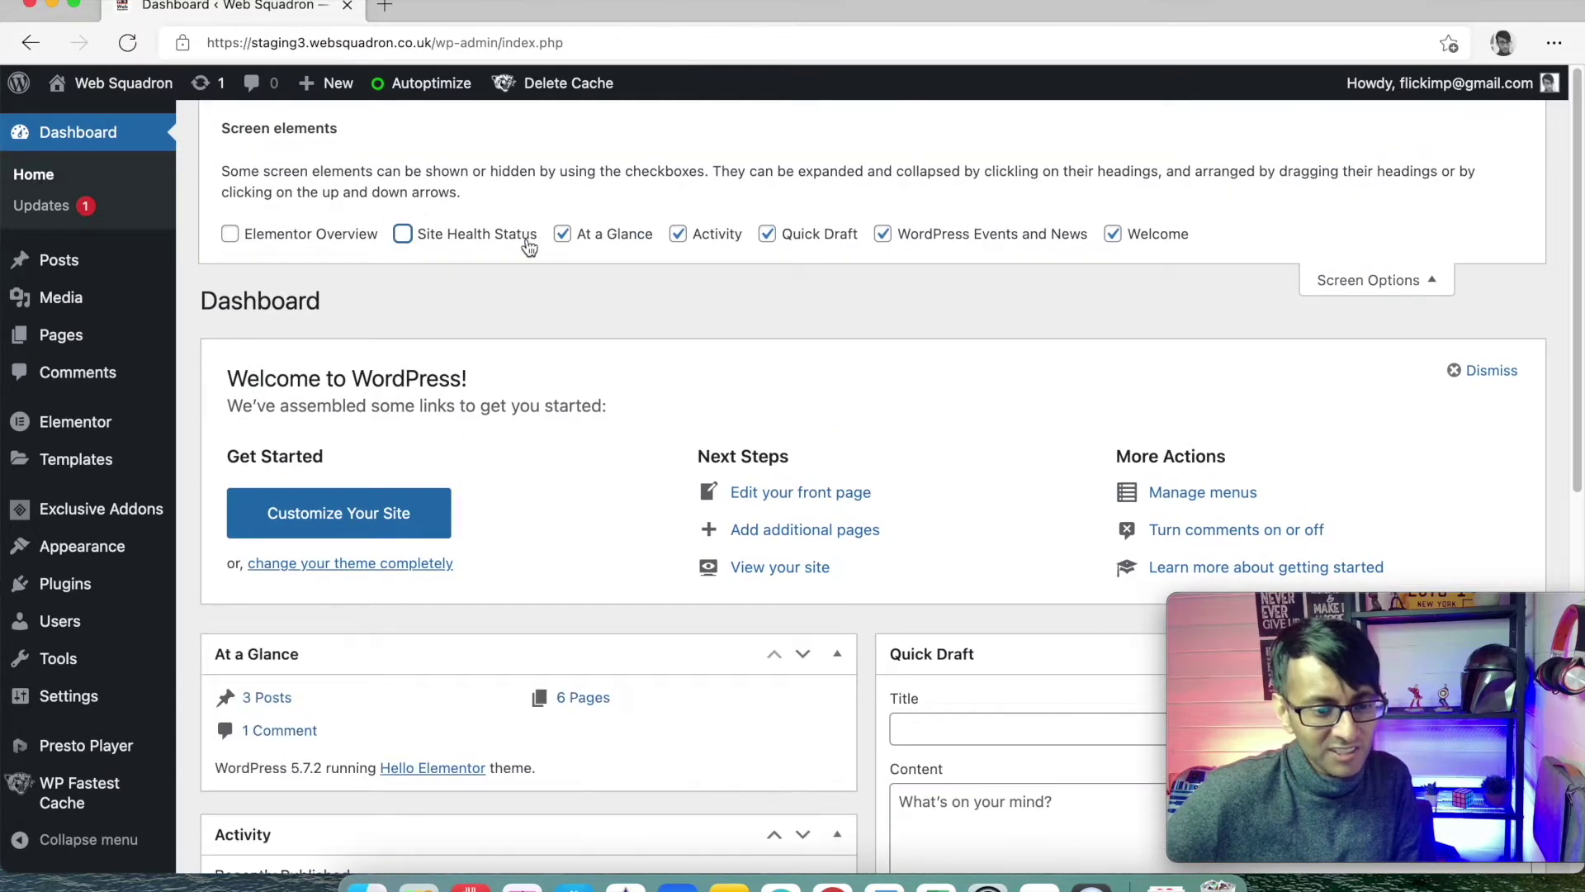
click(562, 233)
click(678, 234)
click(767, 235)
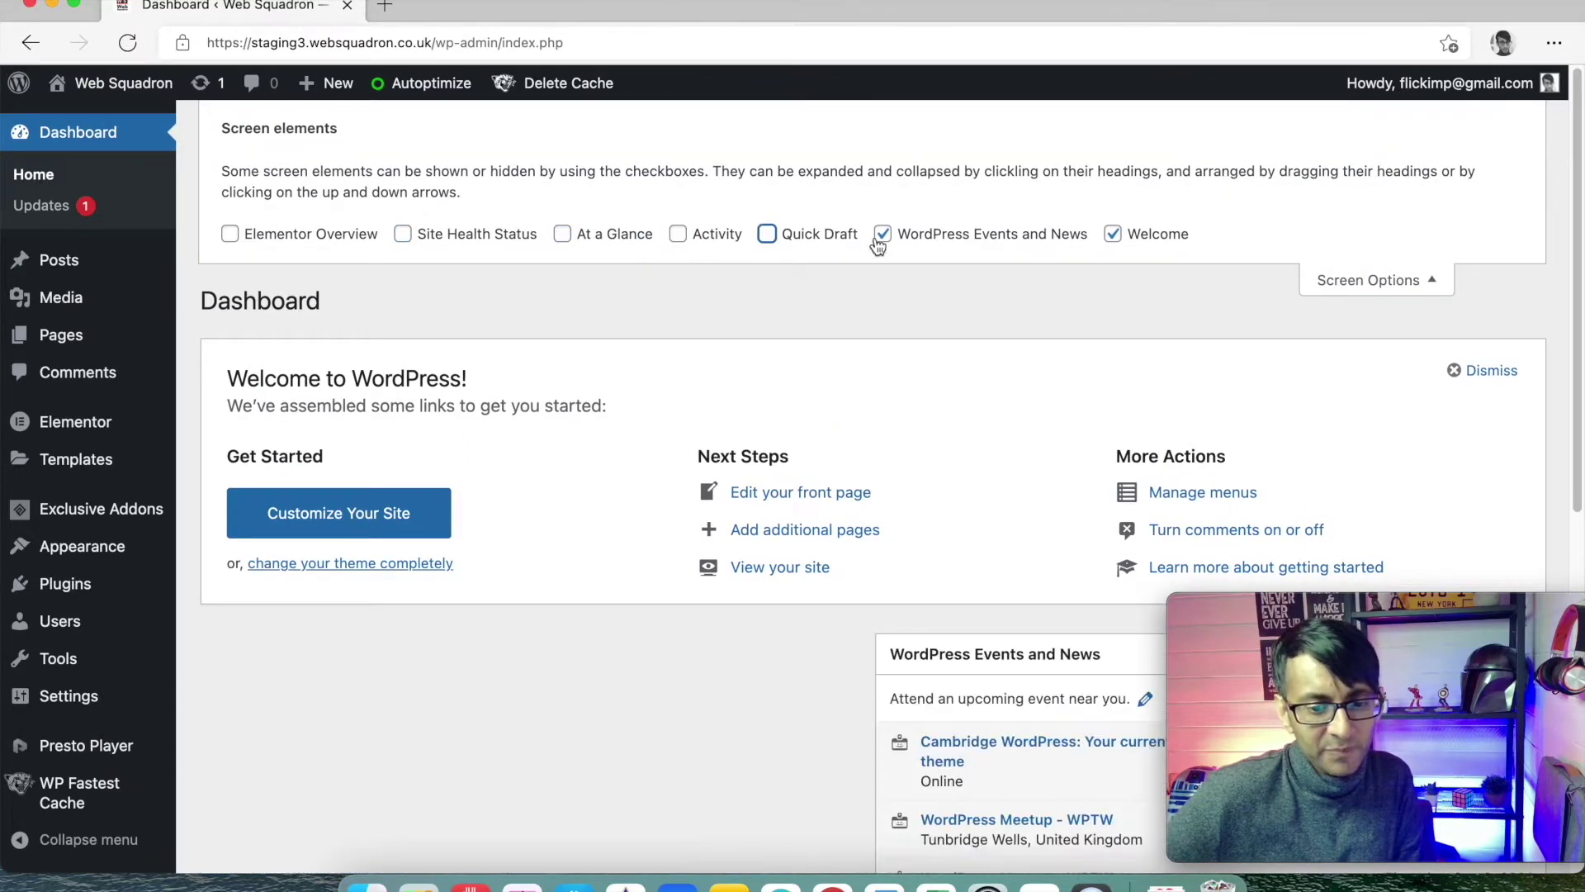
click(883, 233)
click(1113, 234)
click(1422, 285)
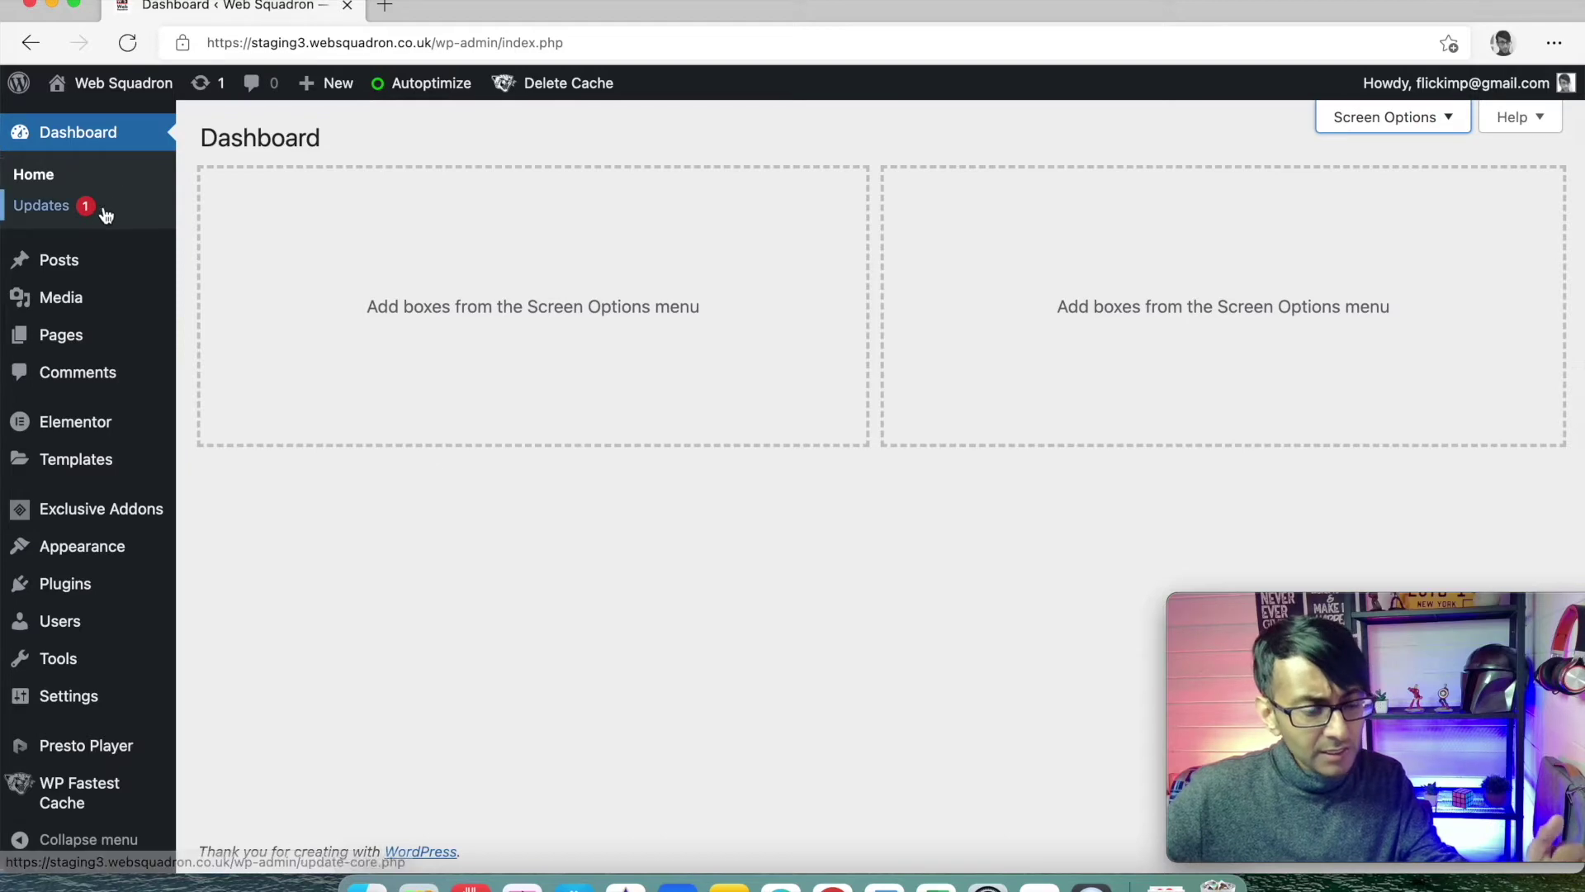
mouse_move(80, 270)
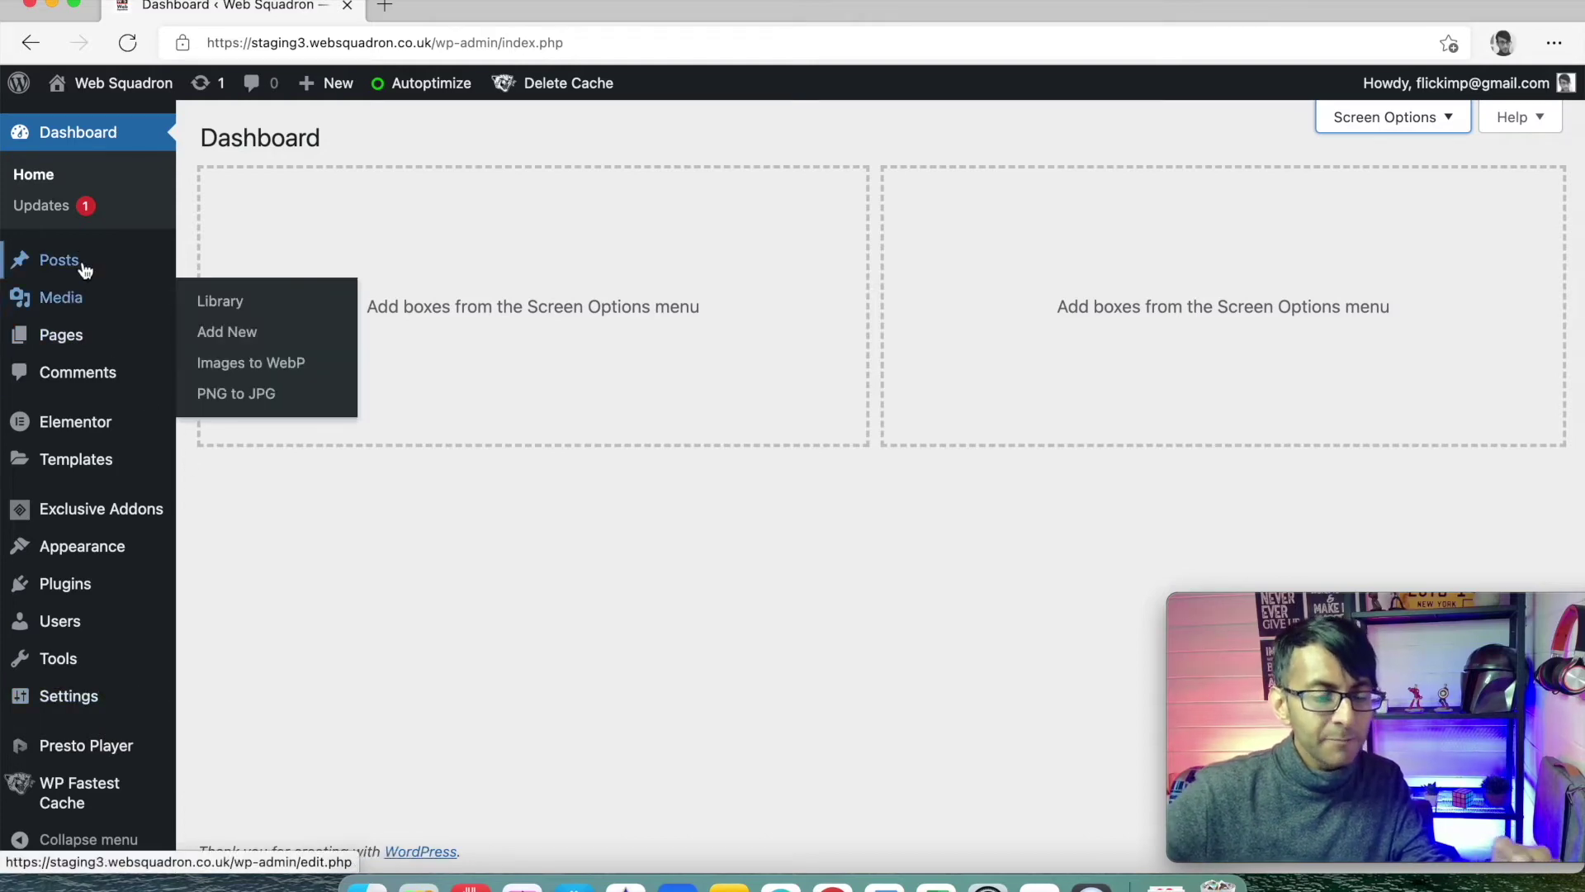
mouse_move(97, 345)
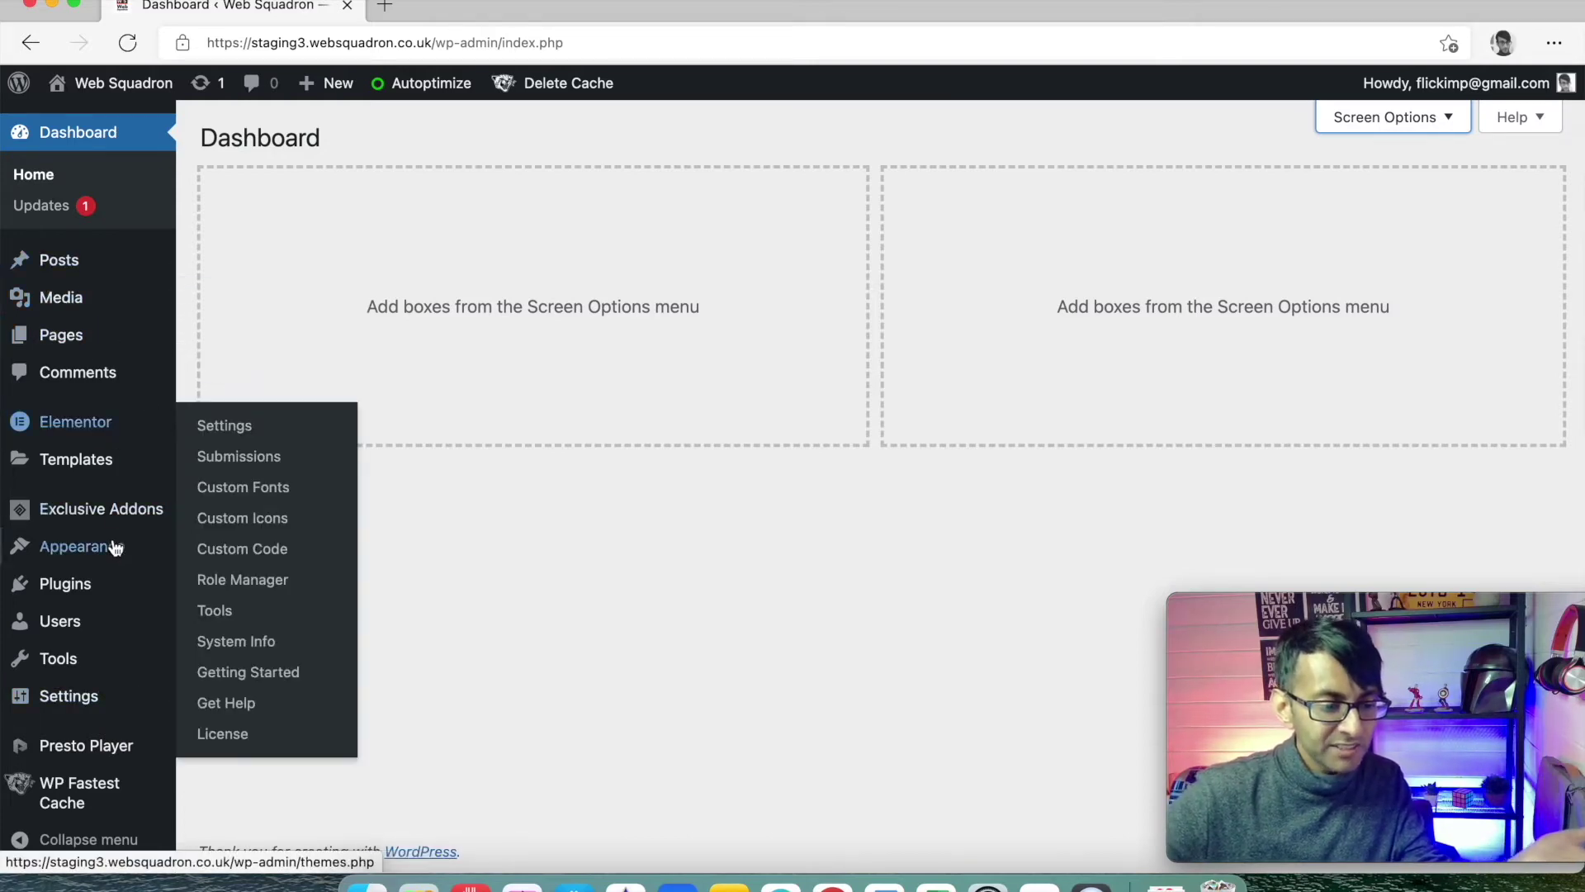
mouse_move(97, 594)
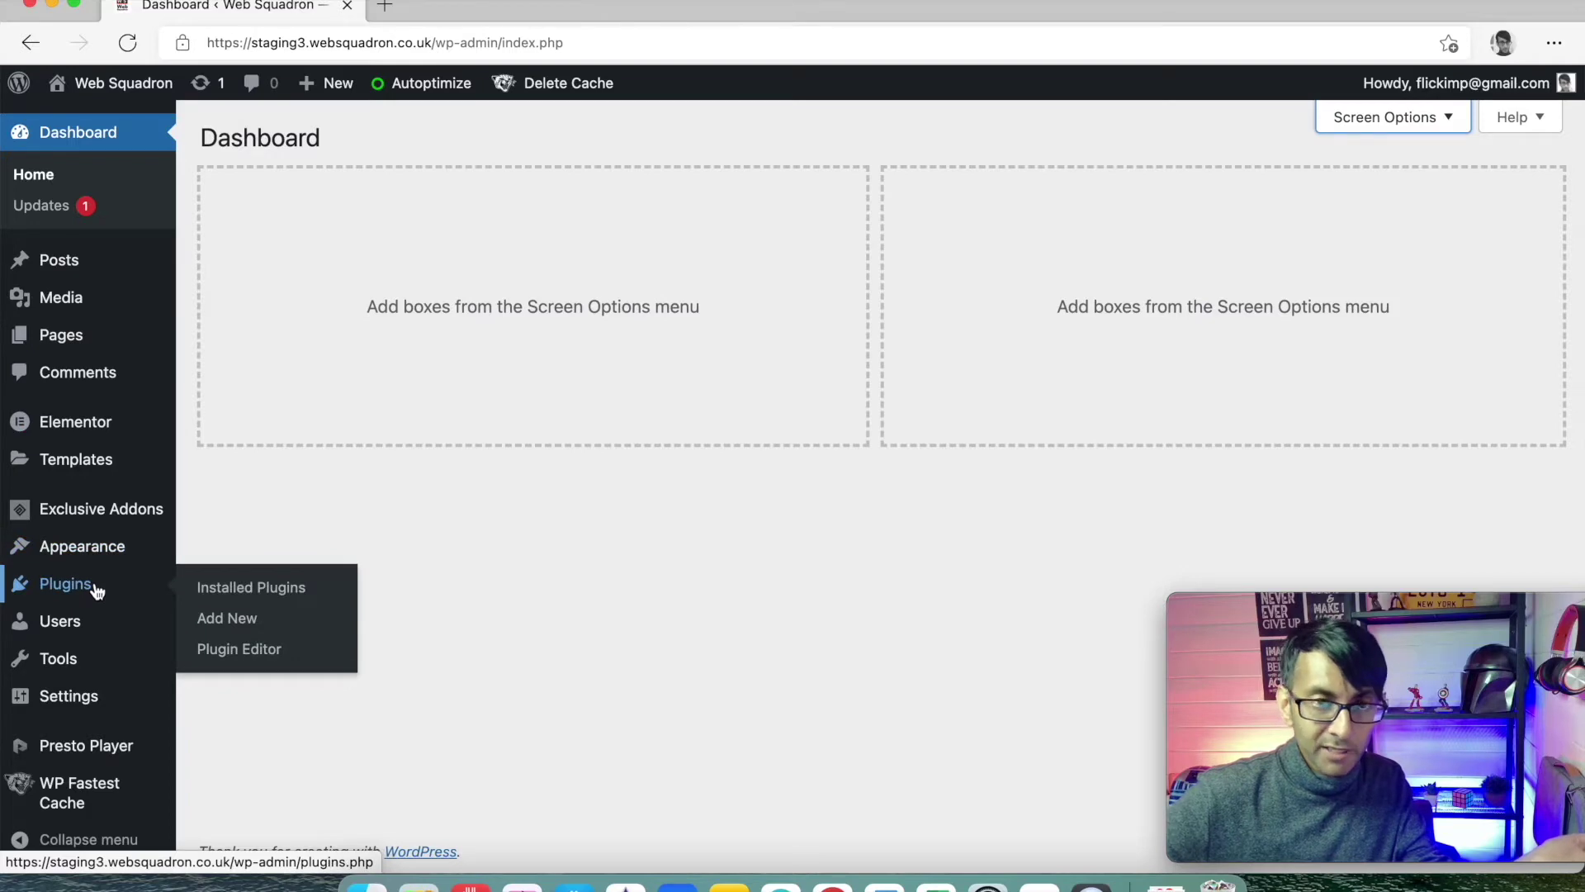
mouse_move(77, 673)
mouse_move(78, 705)
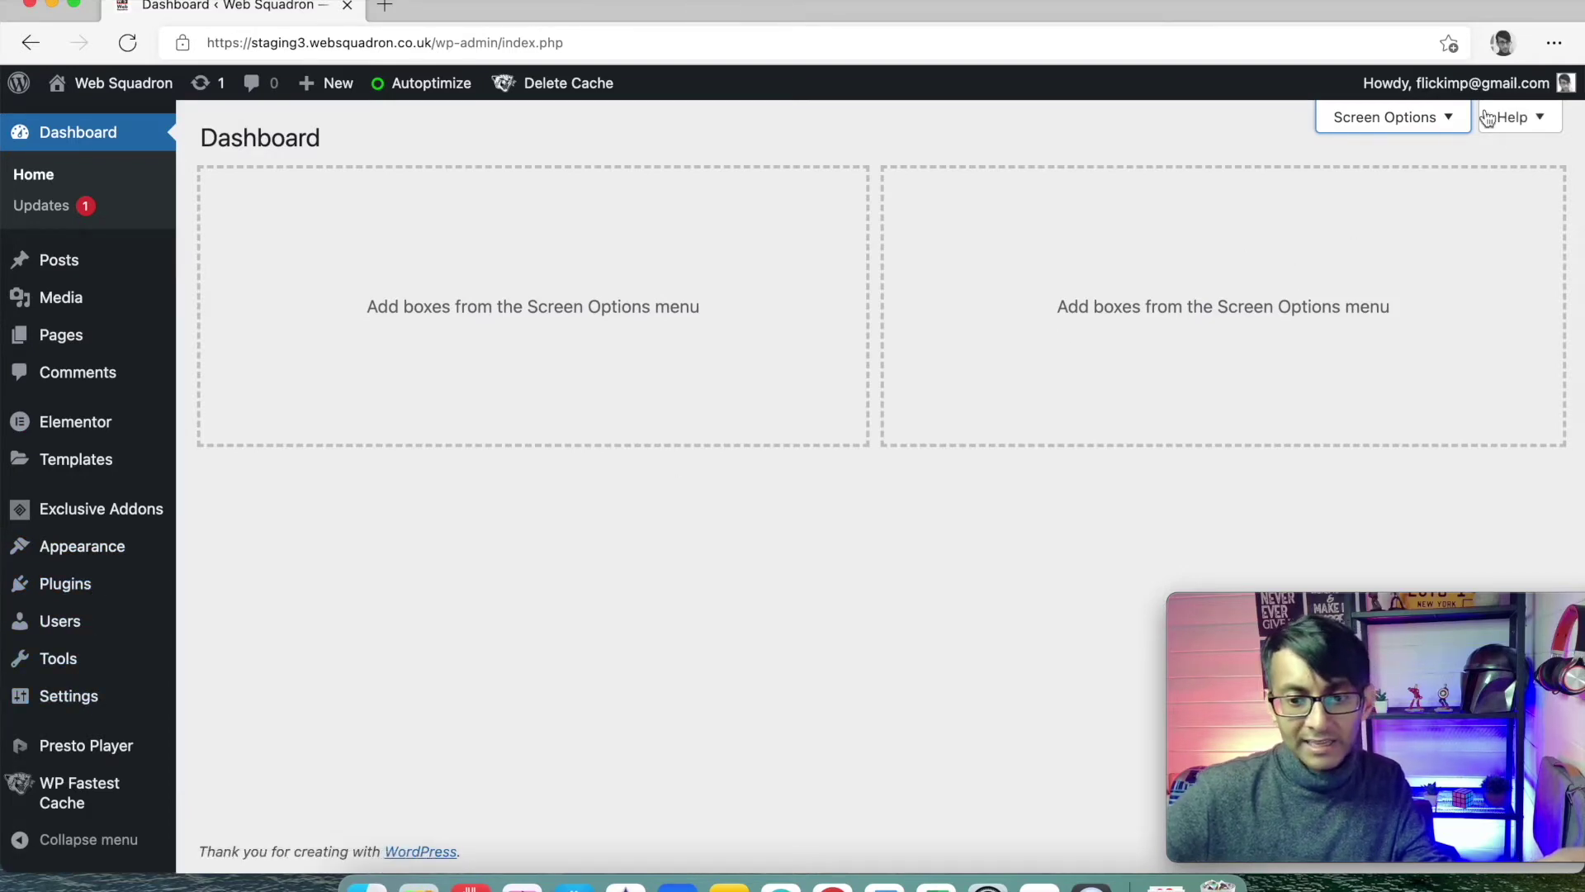
mouse_move(1540, 91)
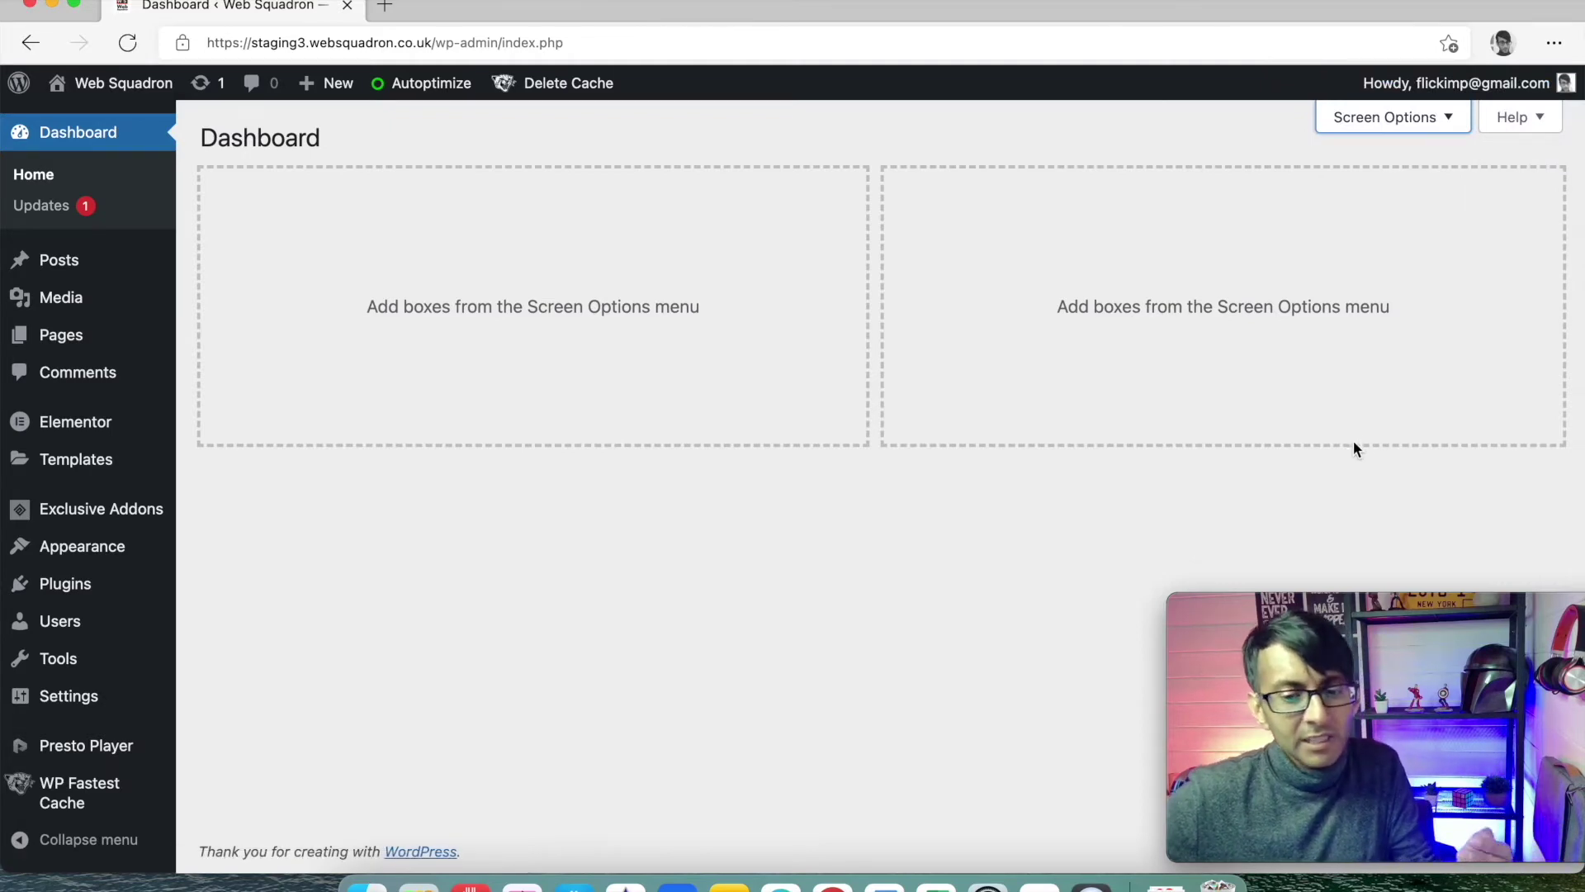
click(1070, 501)
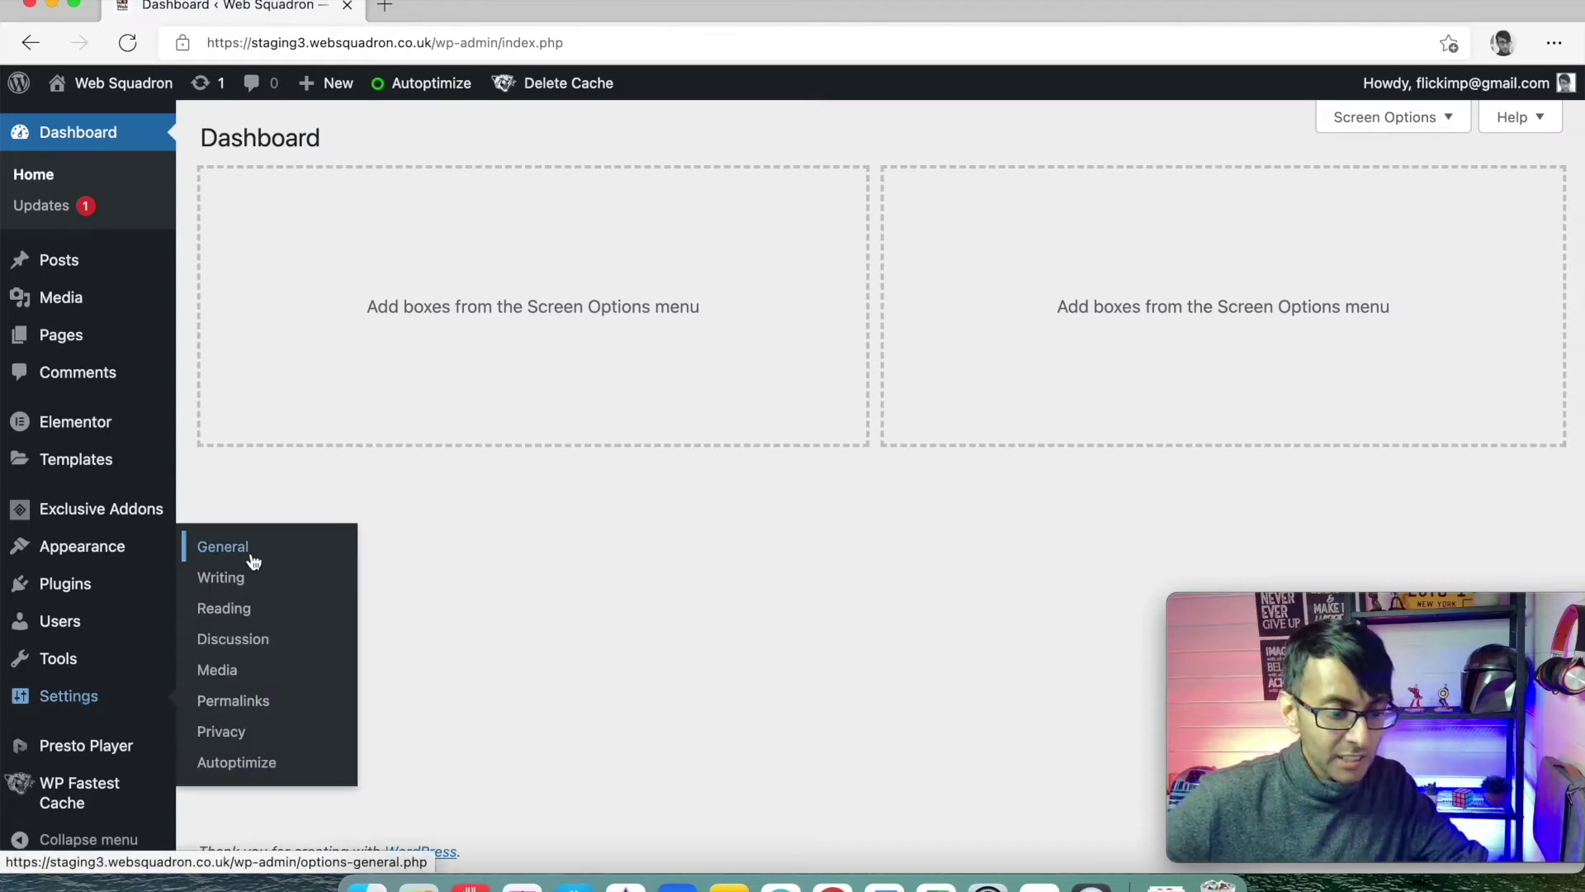
- Open General Settings and inspect the Web Squadron site title and both site address fields
click(252, 558)
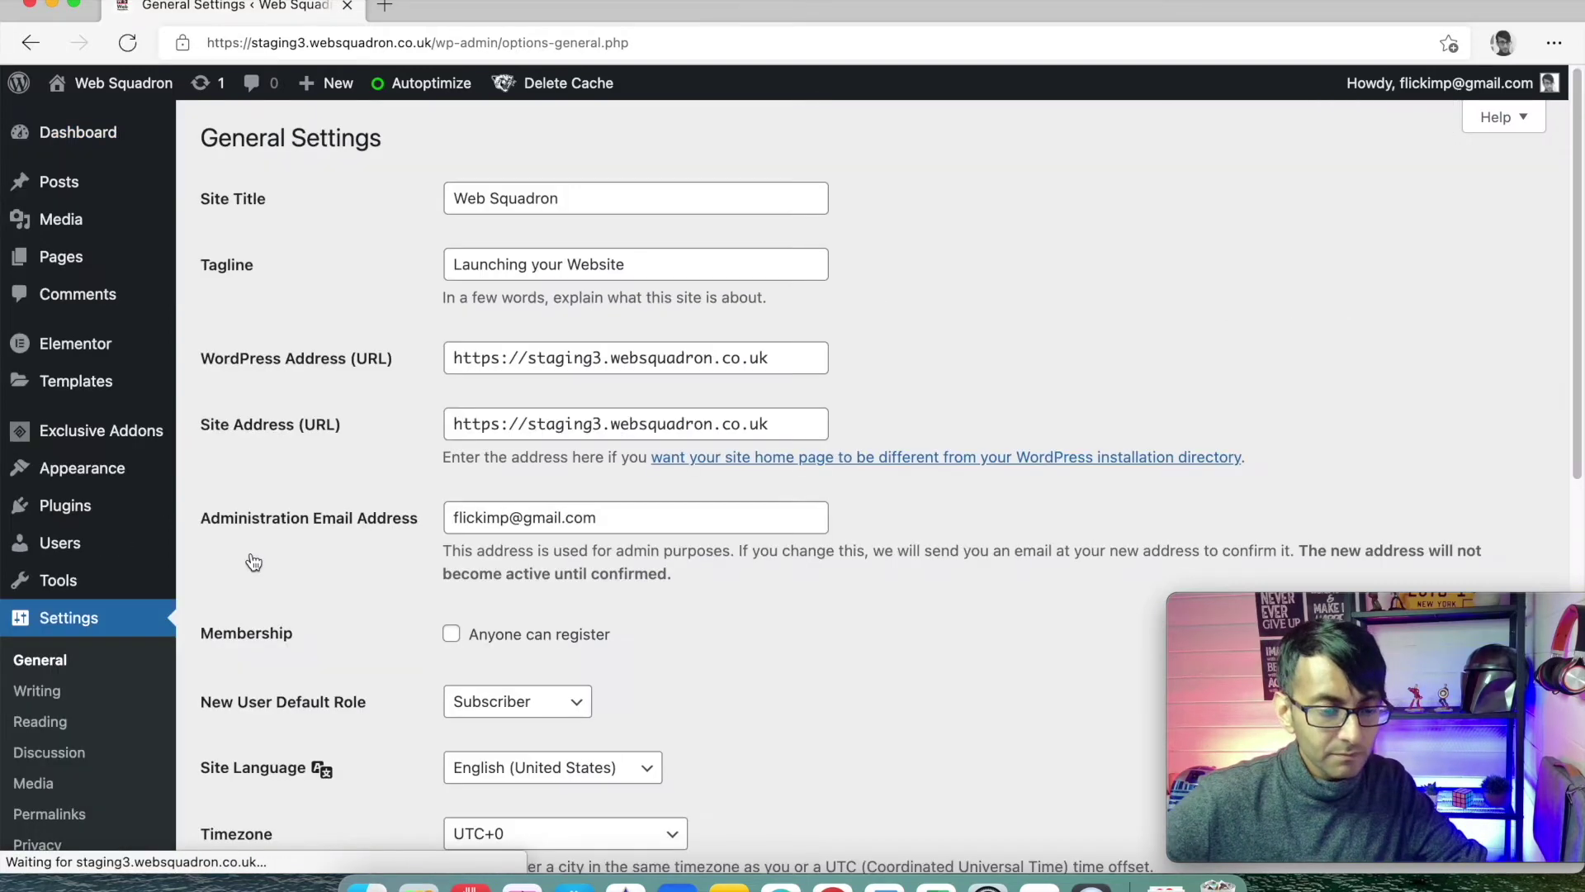
drag(587, 198, 425, 195)
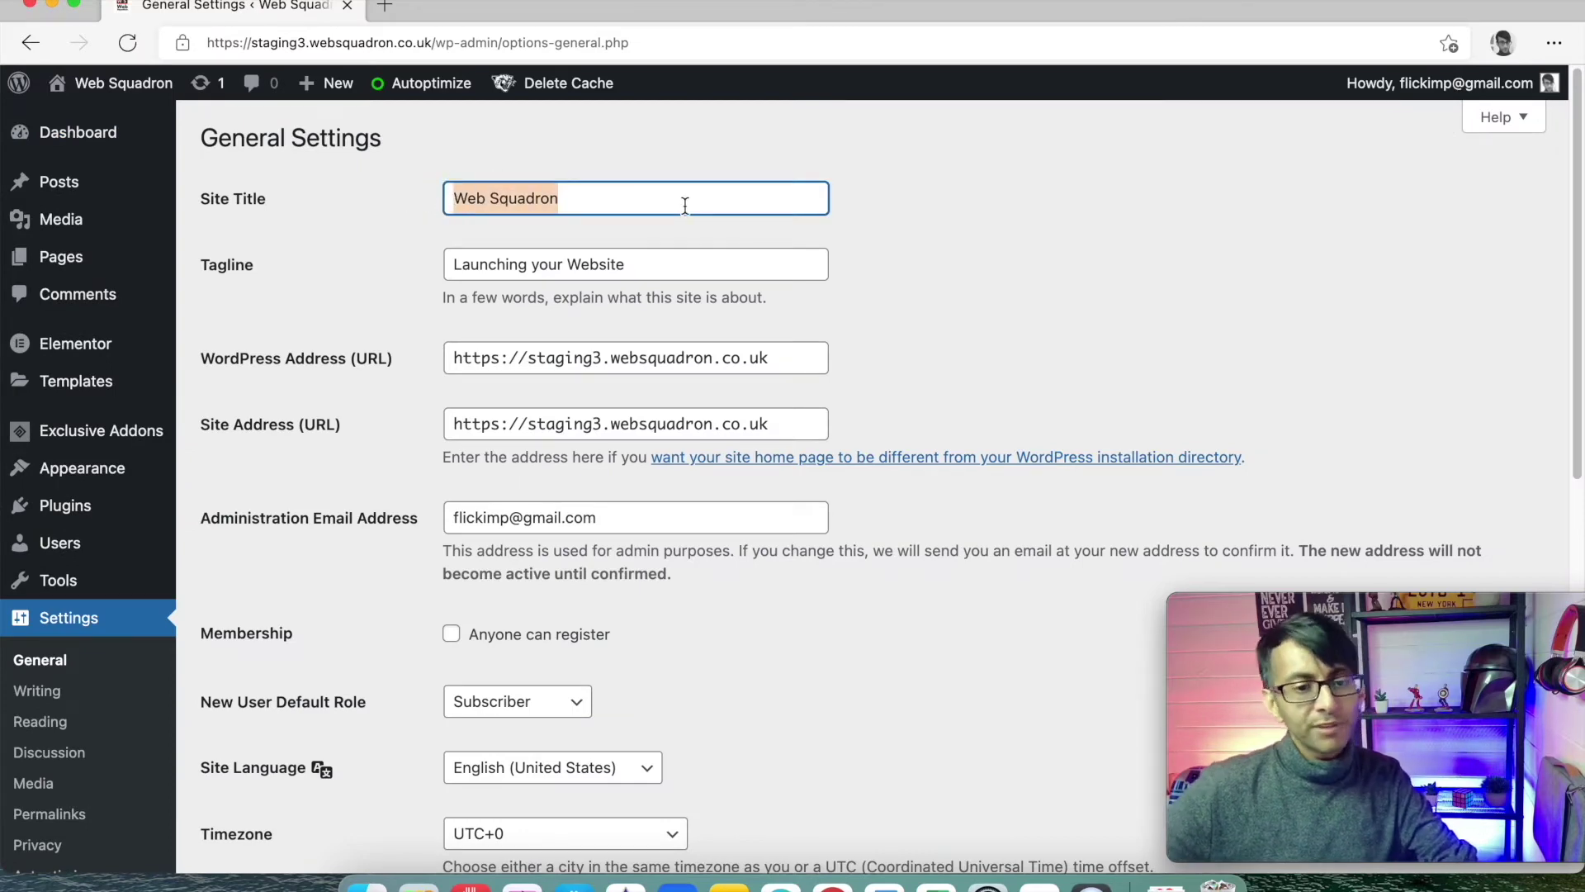
click(1001, 256)
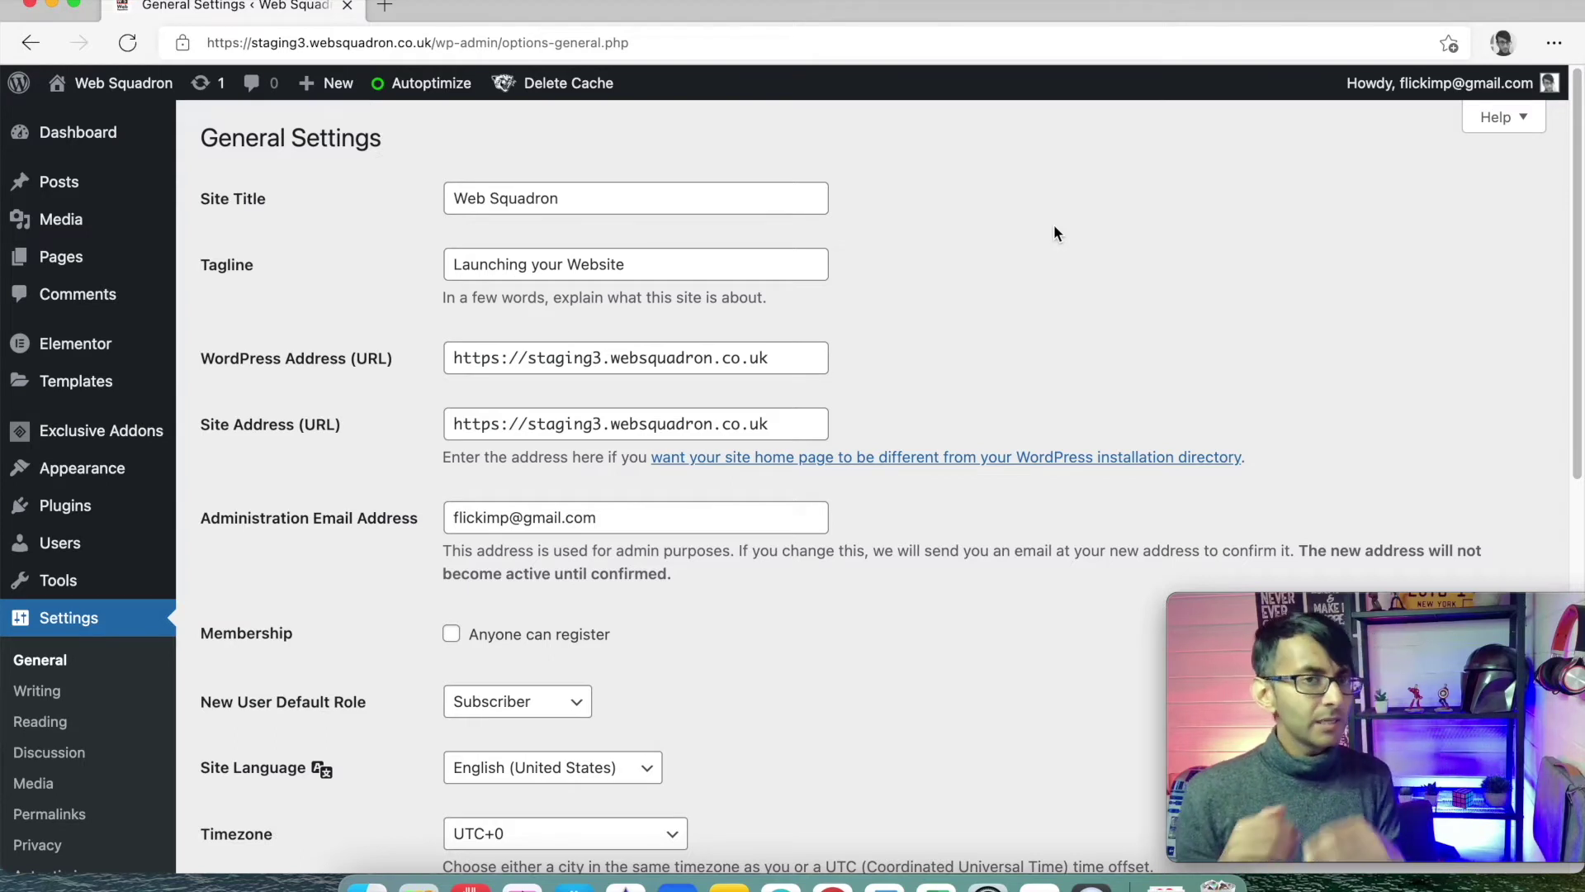
click(813, 364)
click(814, 429)
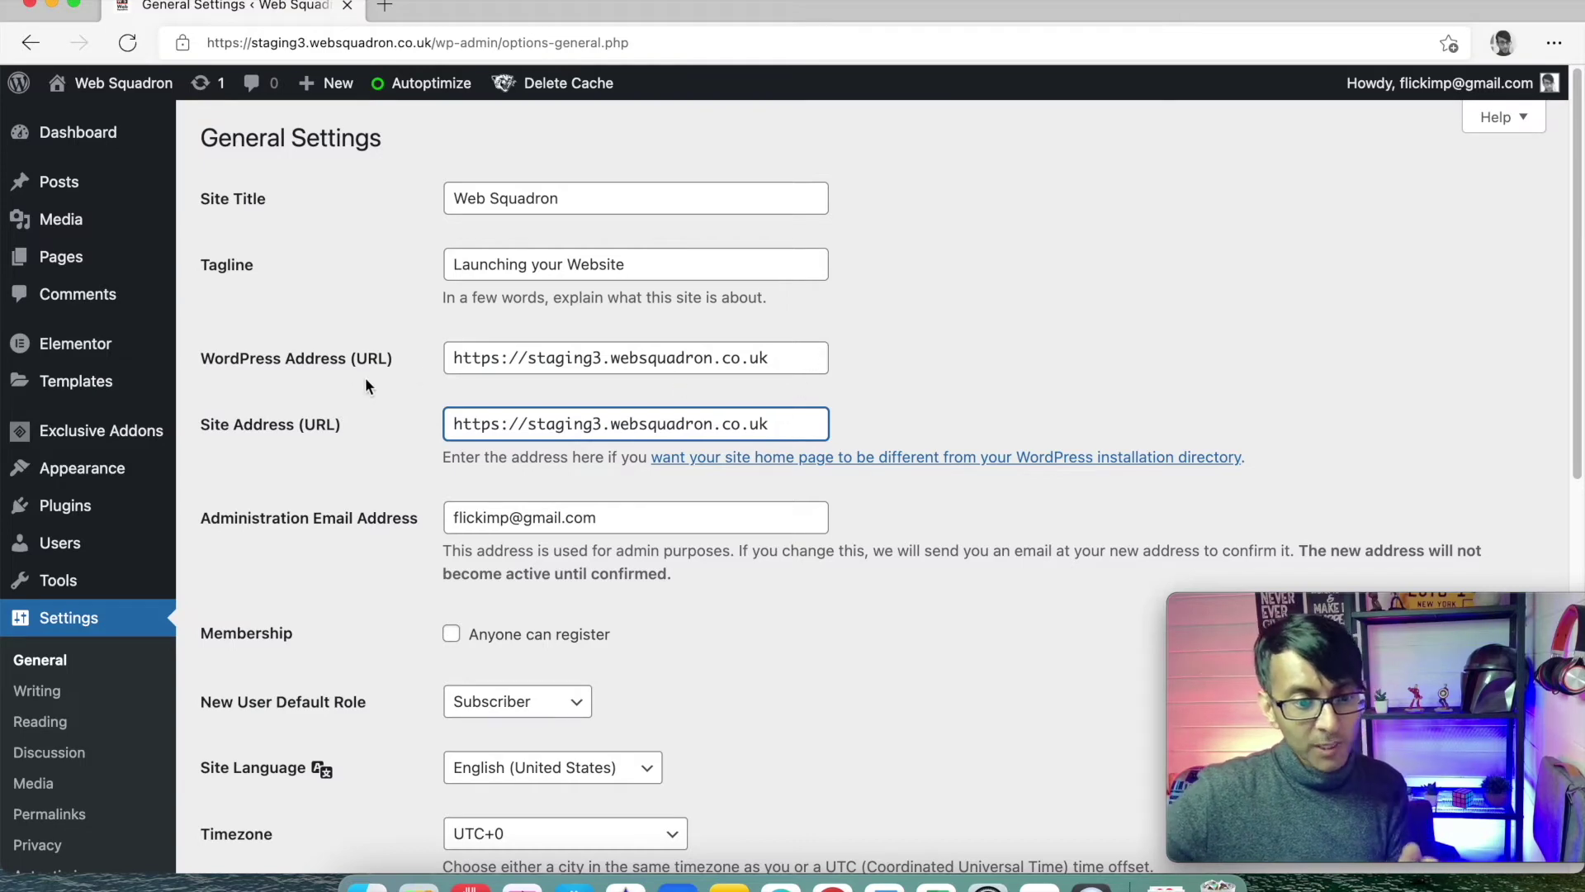
click(499, 359)
key(BackSpace)
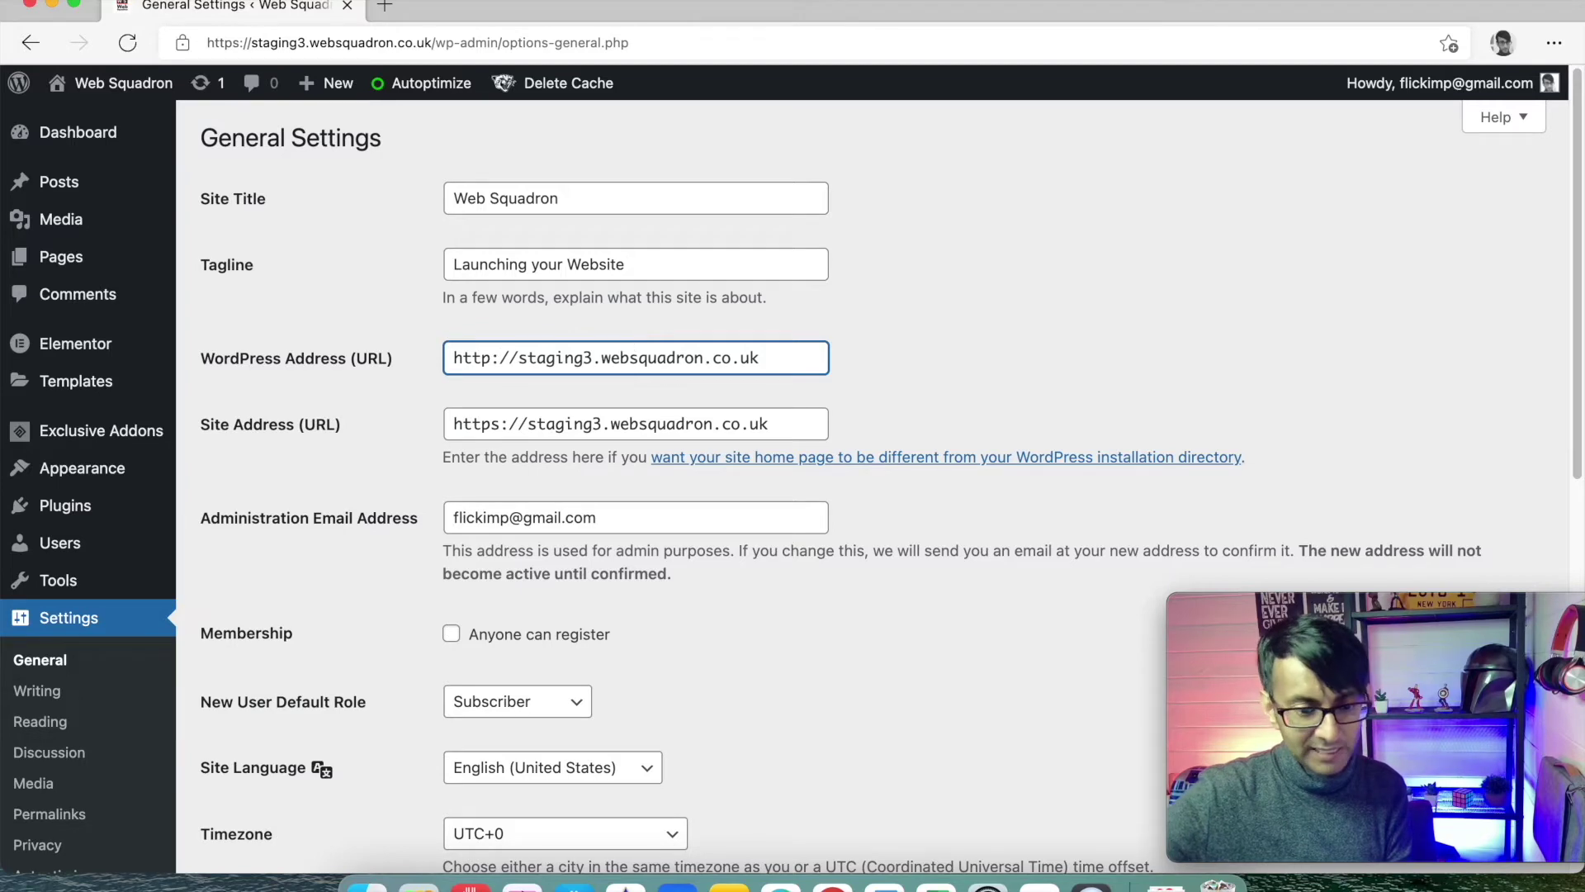
click(500, 424)
key(BackSpace)
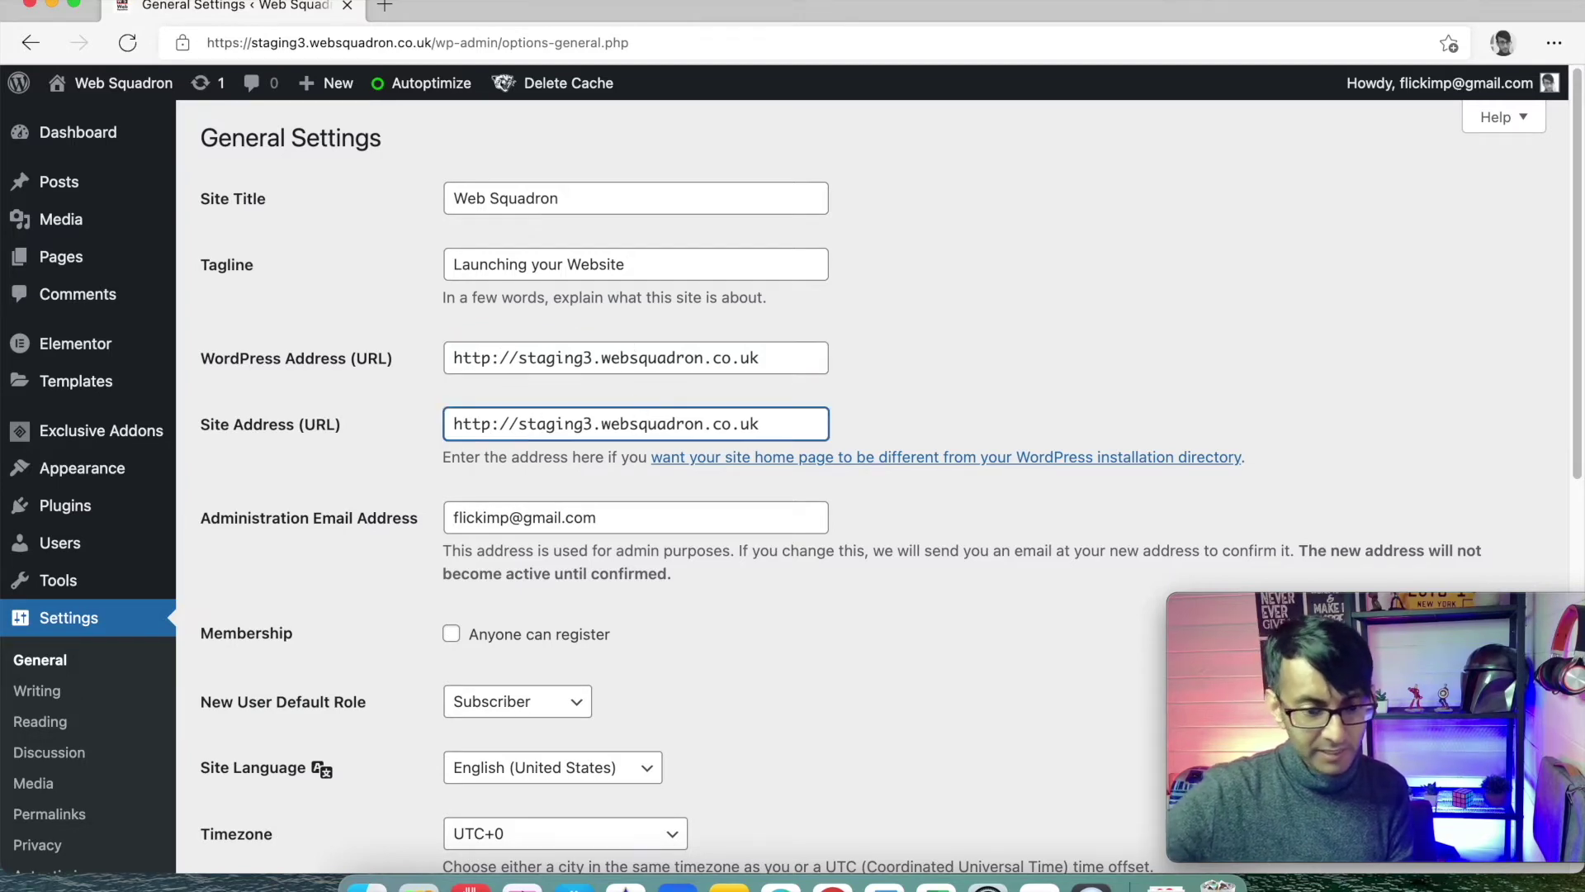
text(s)
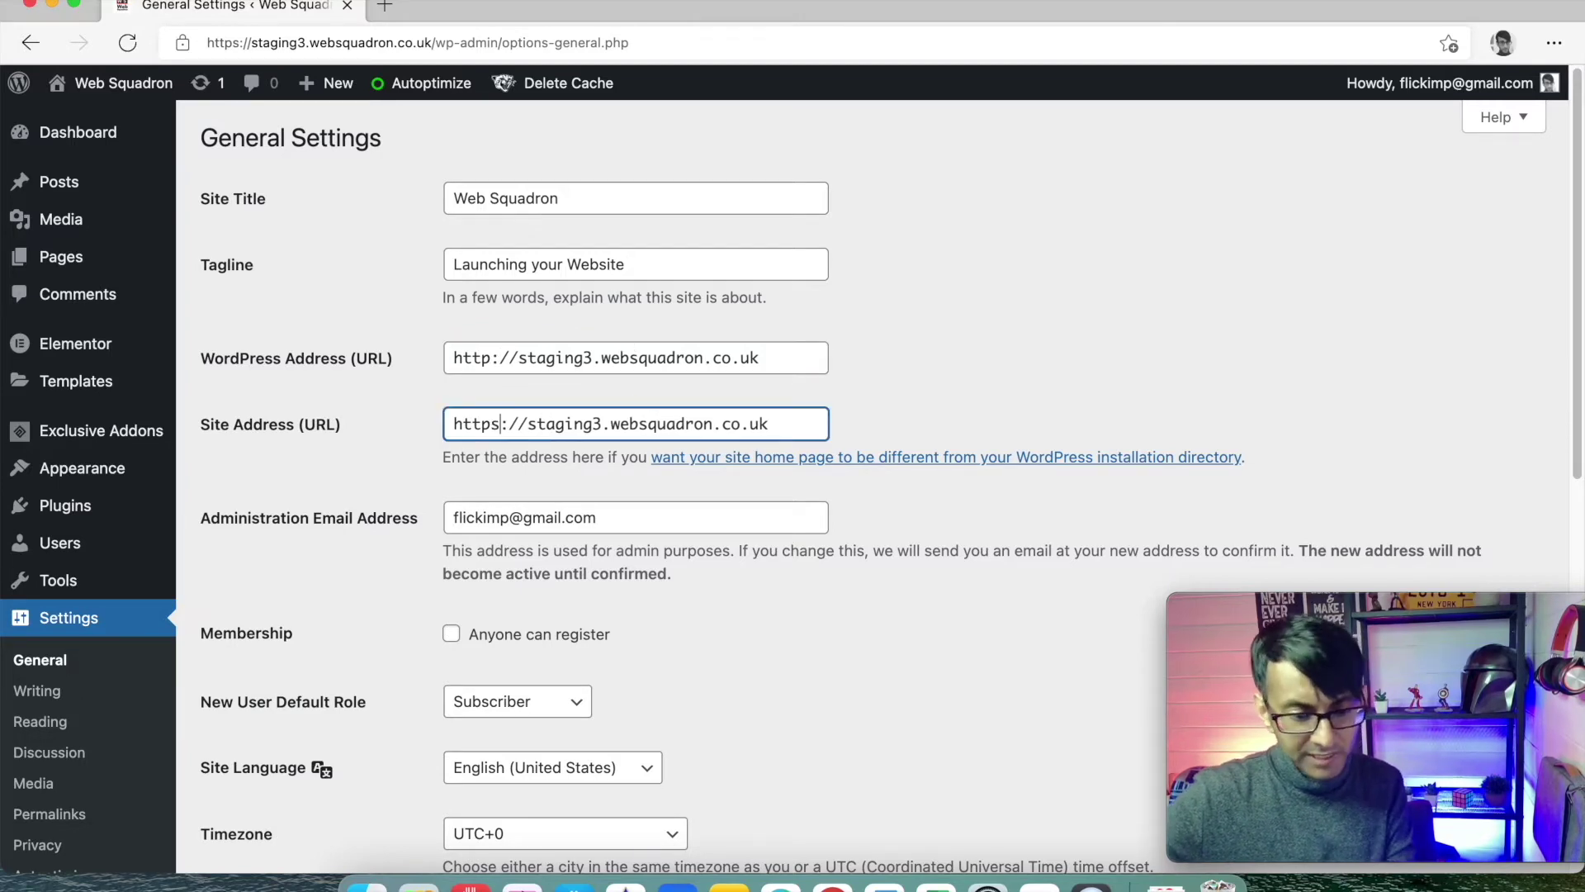
click(499, 358)
text(s)
click(1026, 400)
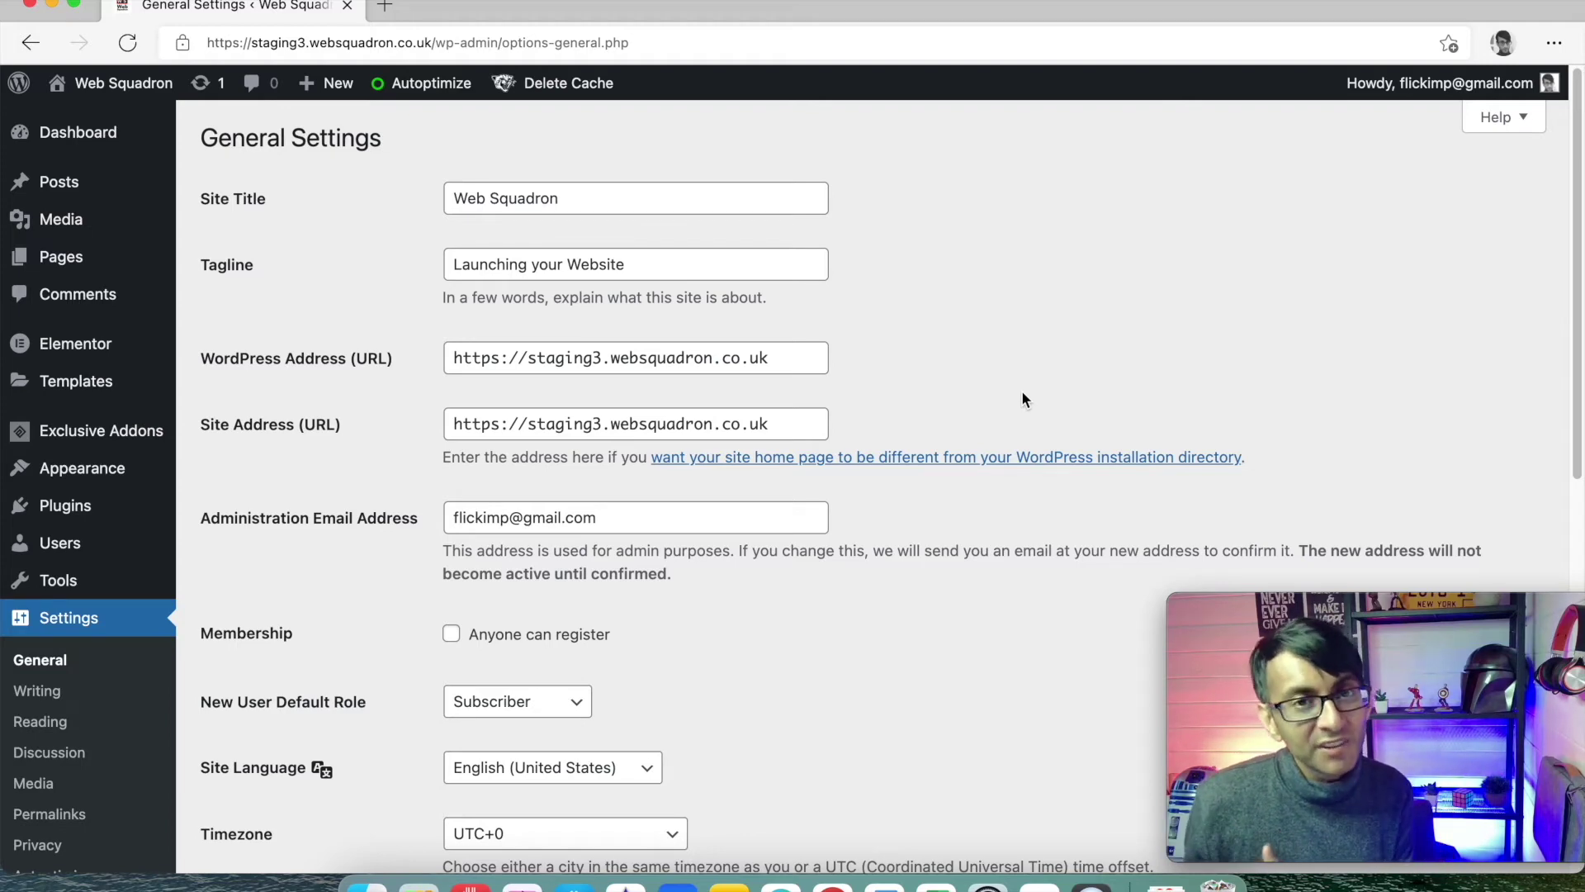
scroll(908, 429, down, 1)
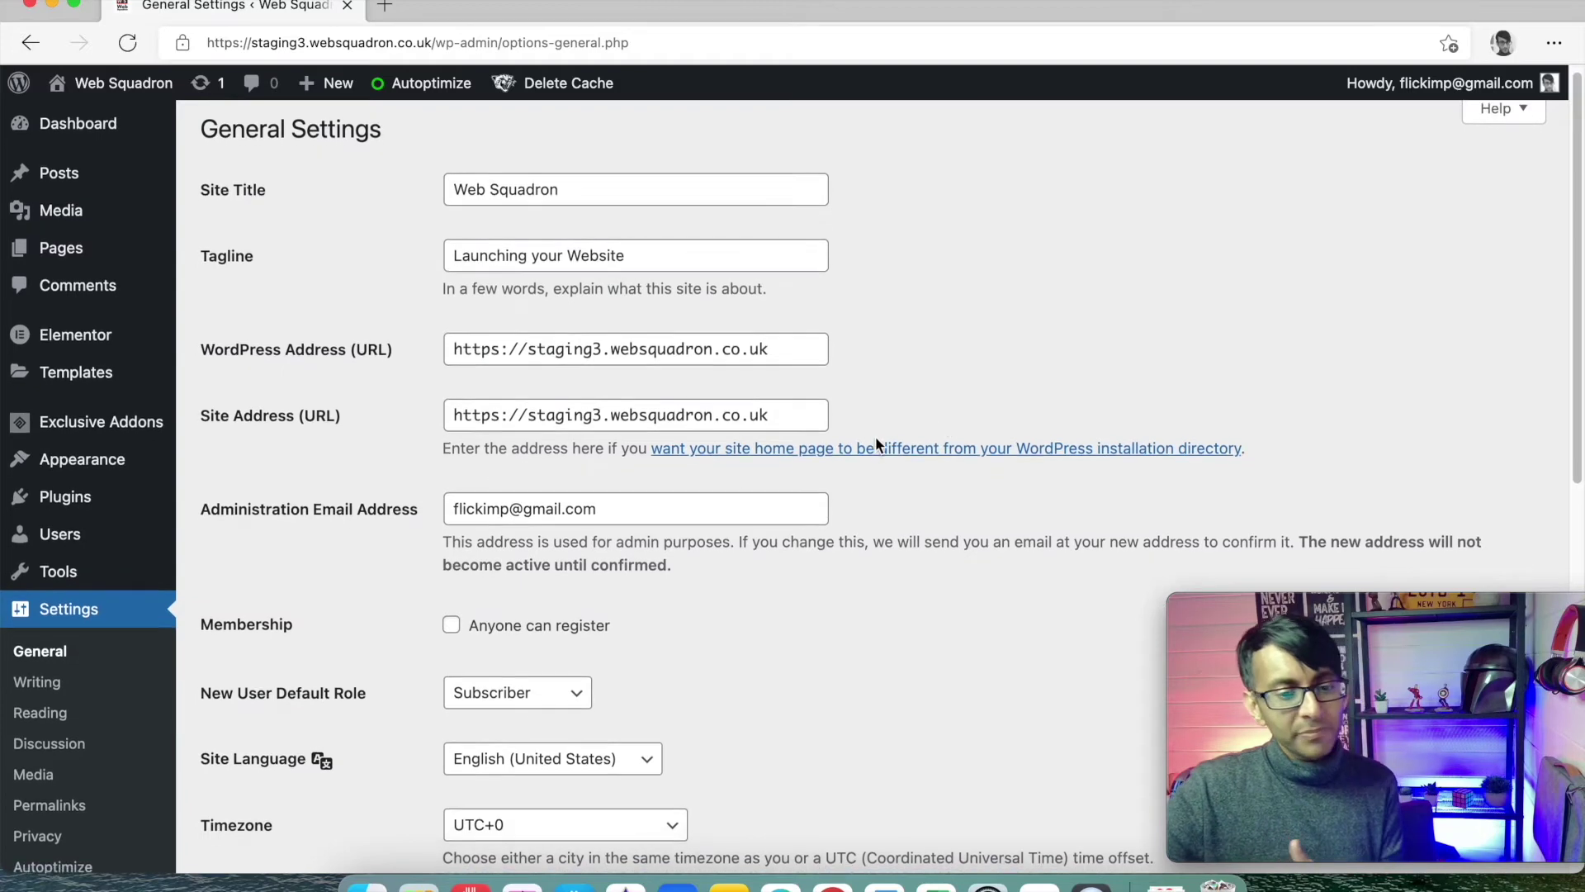
scroll(868, 496, down, 5)
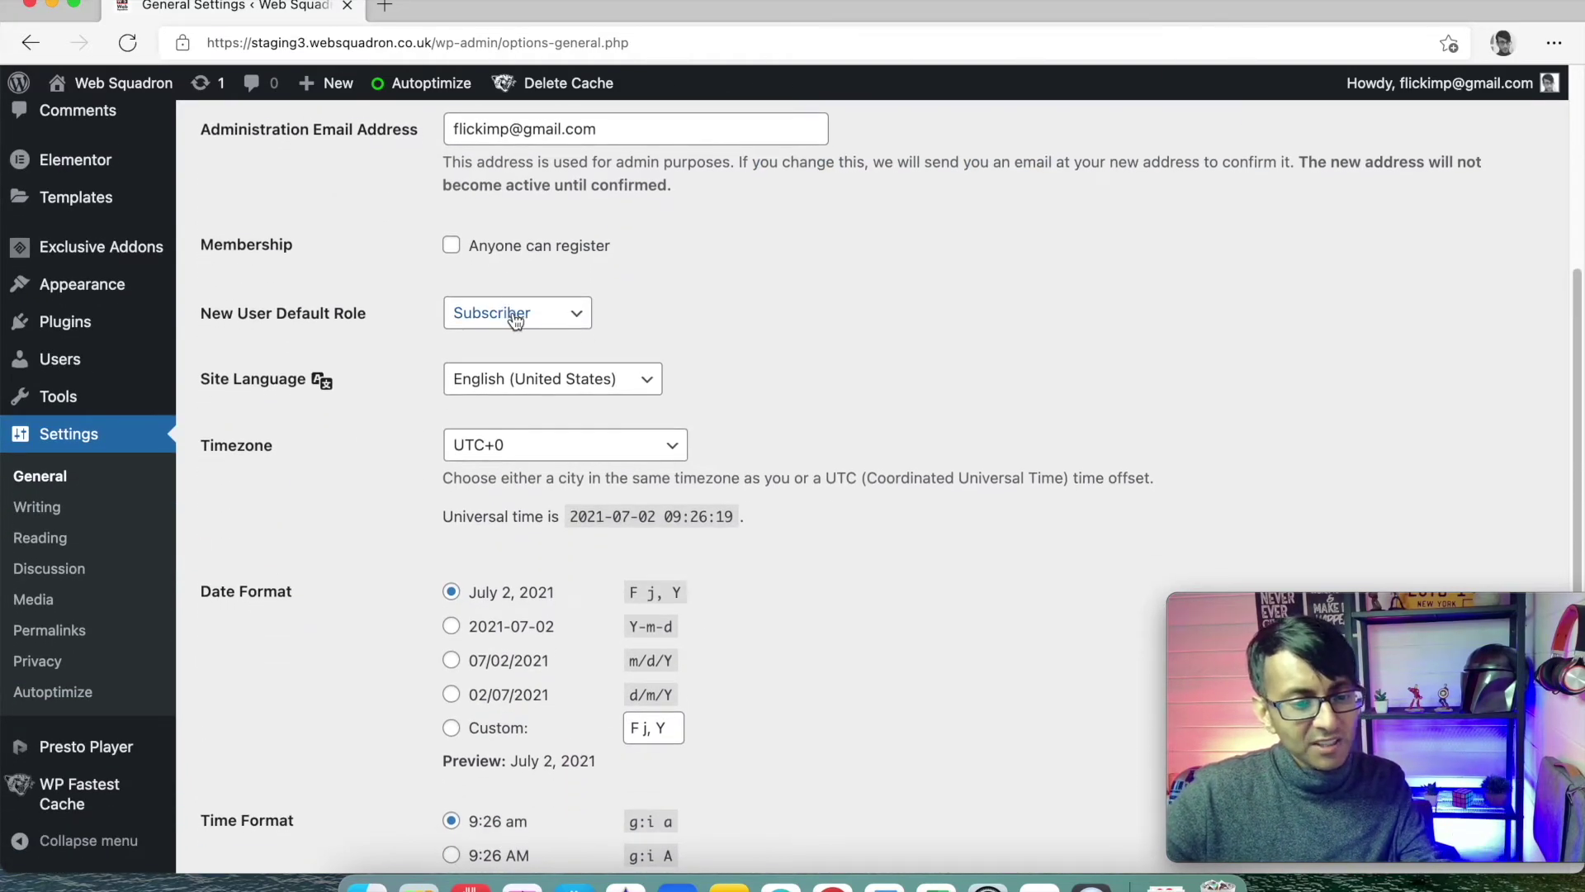
click(519, 318)
click(715, 322)
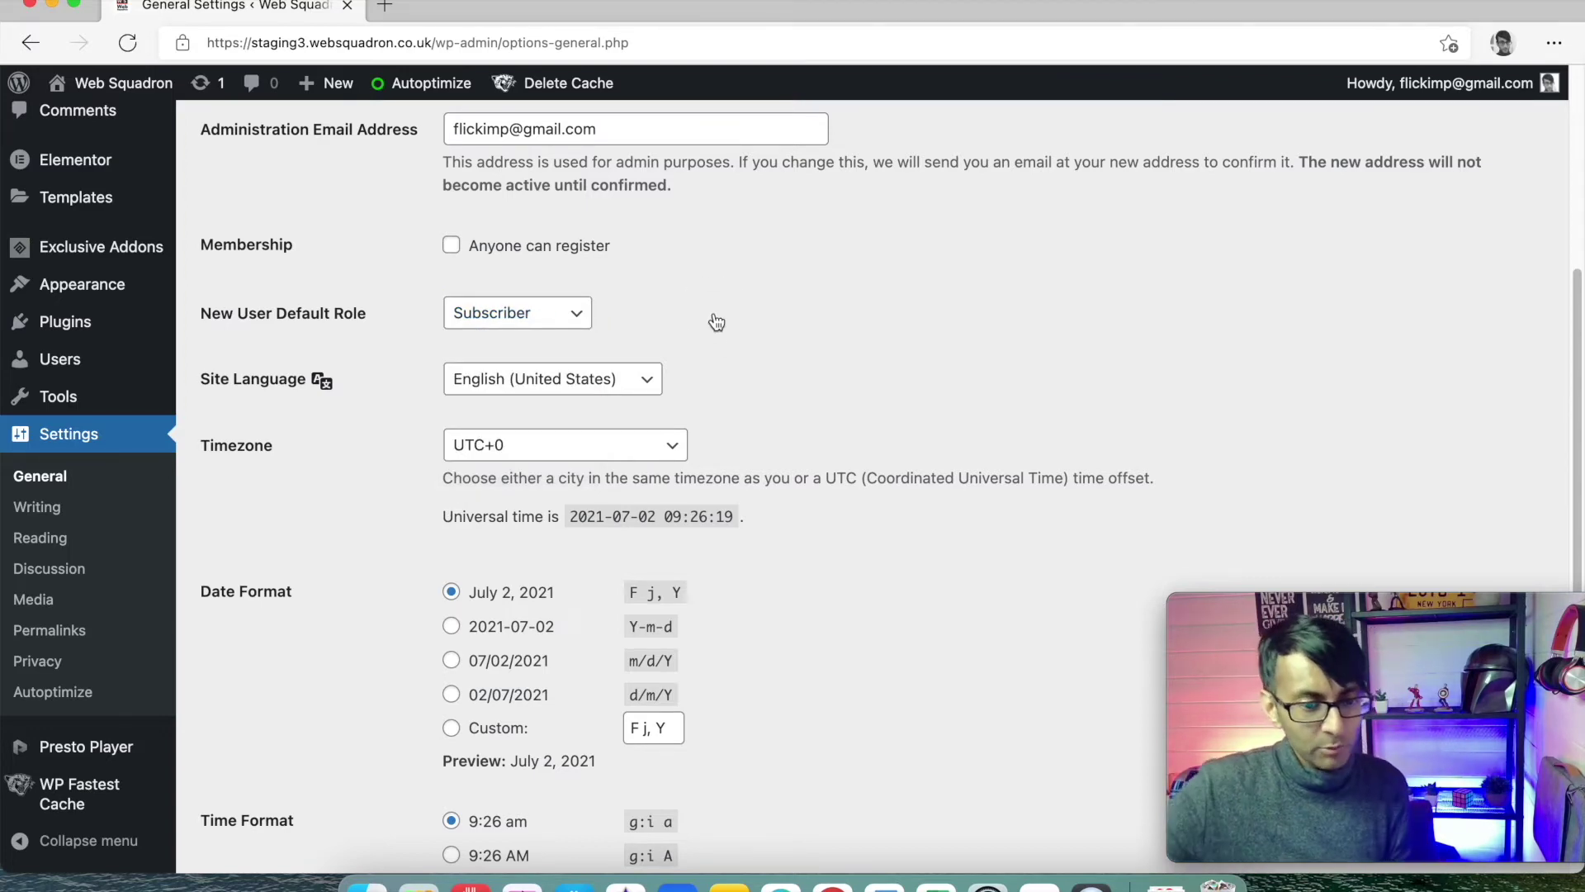
click(565, 331)
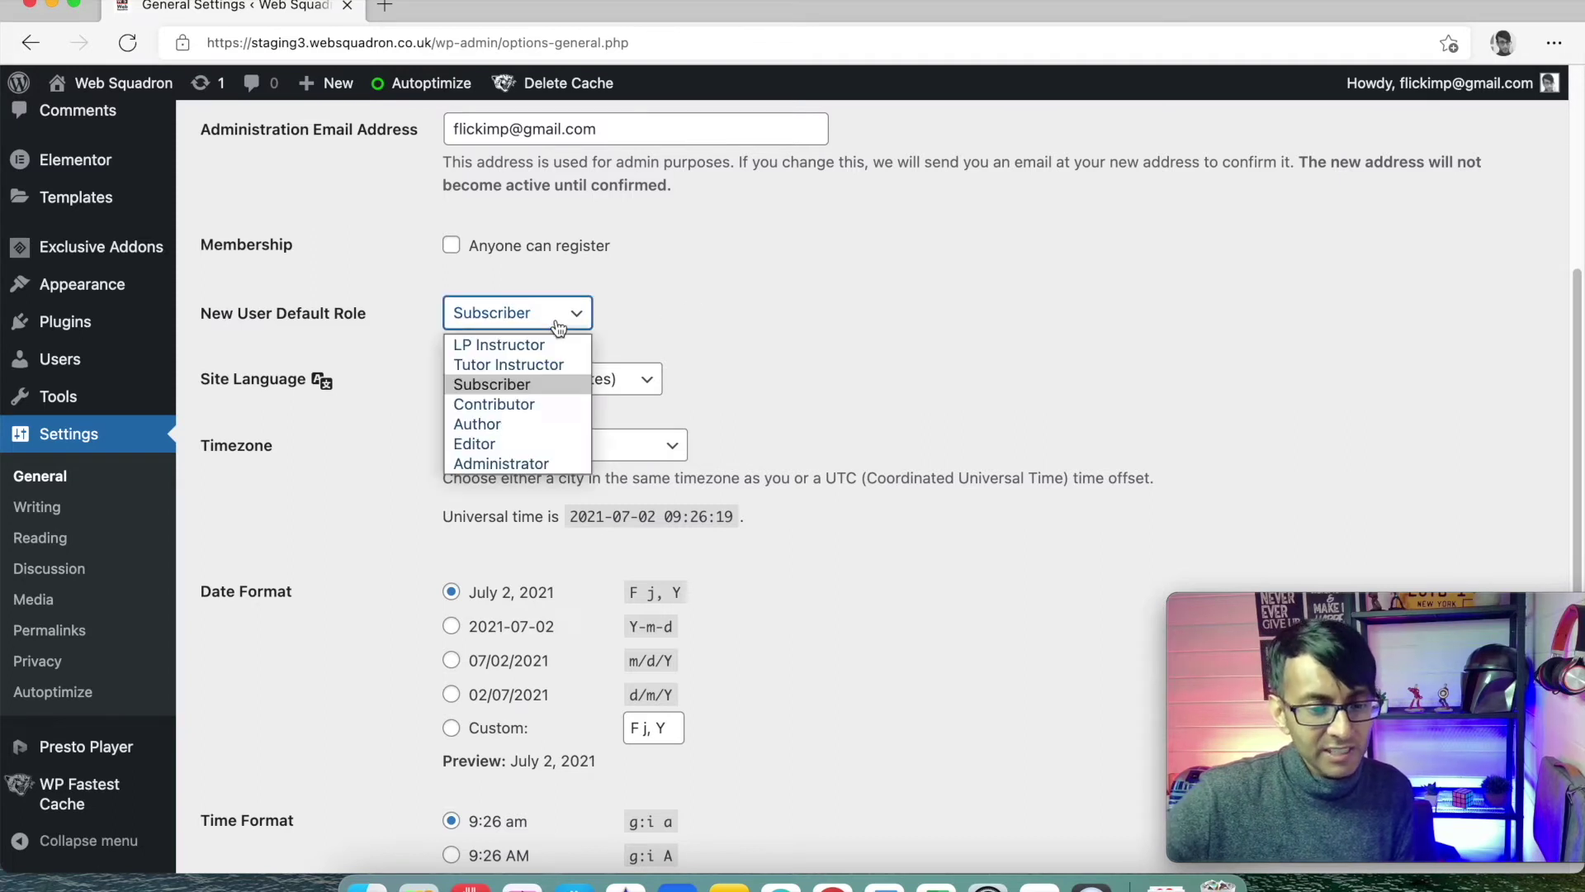
click(814, 333)
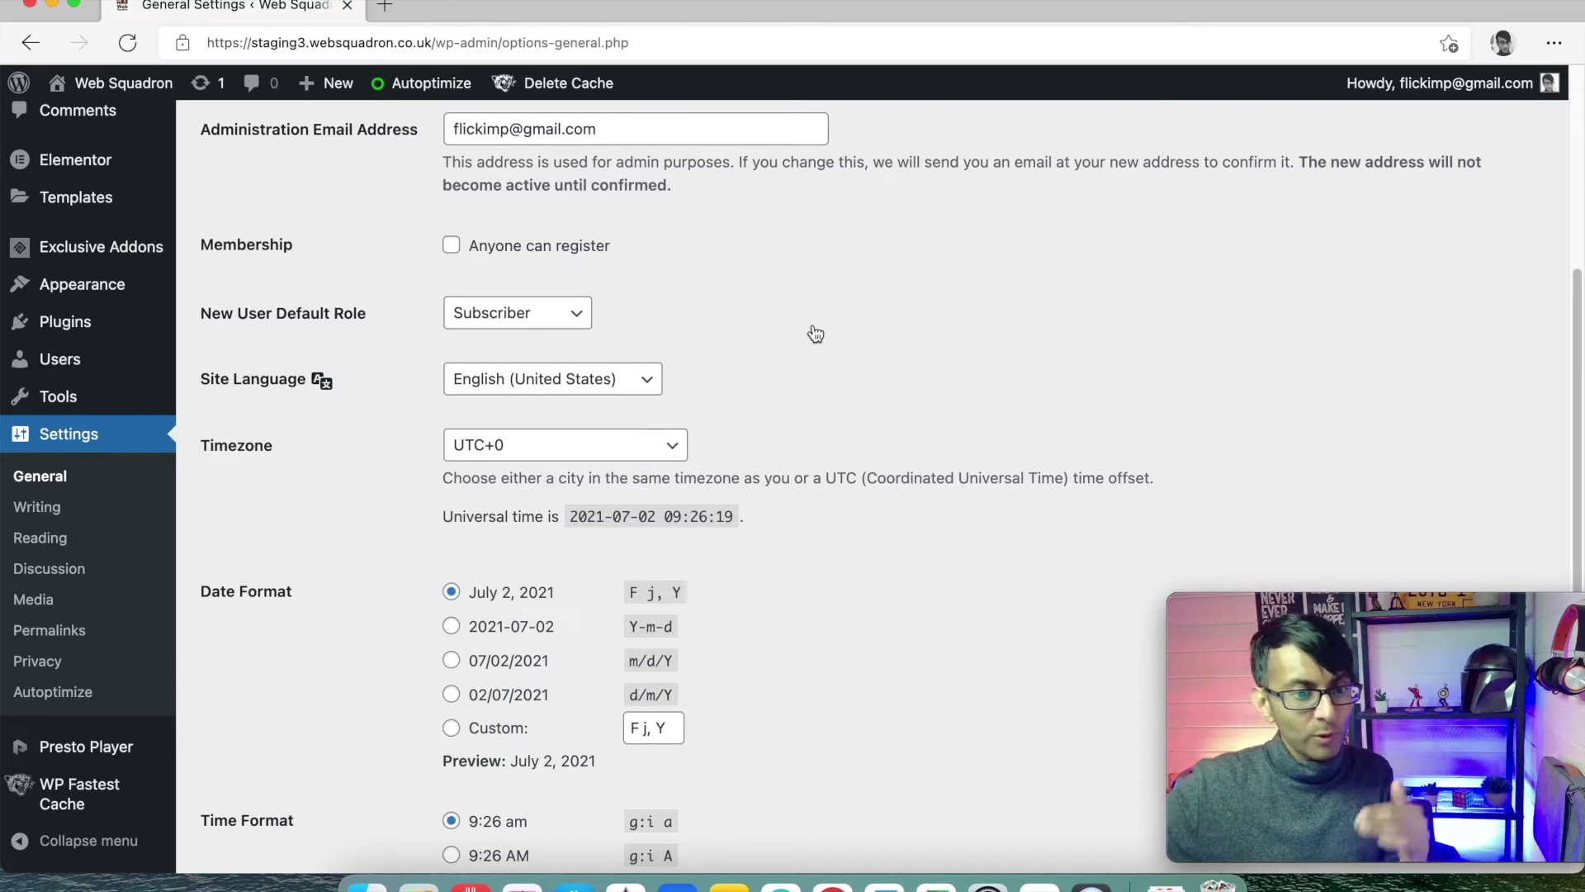
click(576, 313)
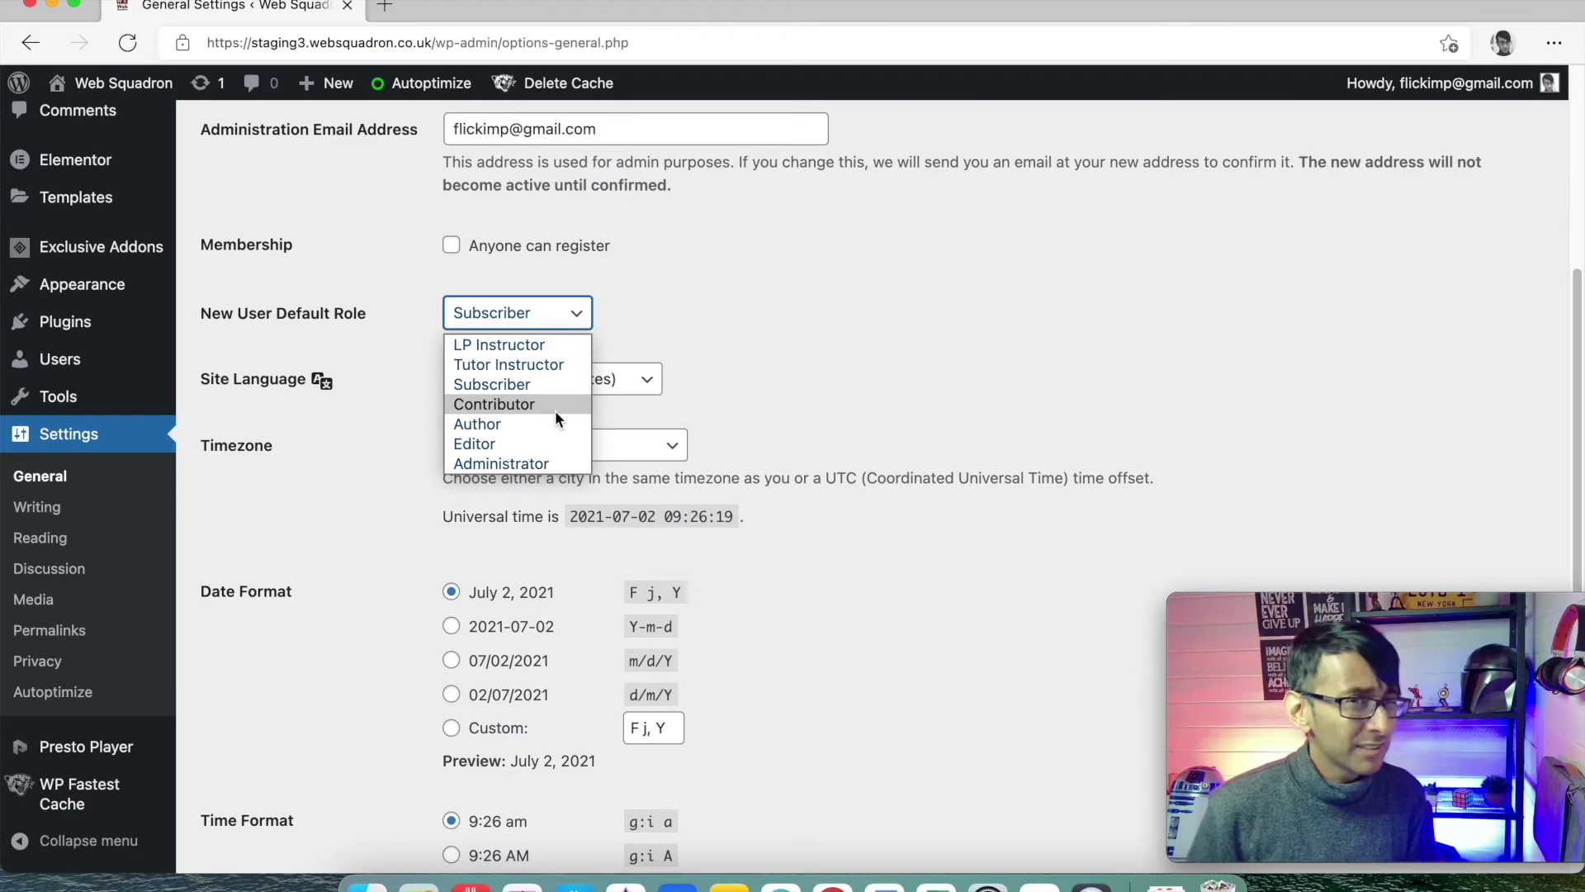
click(1007, 415)
- Save the General Settings, keeping Subscriber as the default role for new users
scroll(720, 477, down, 5)
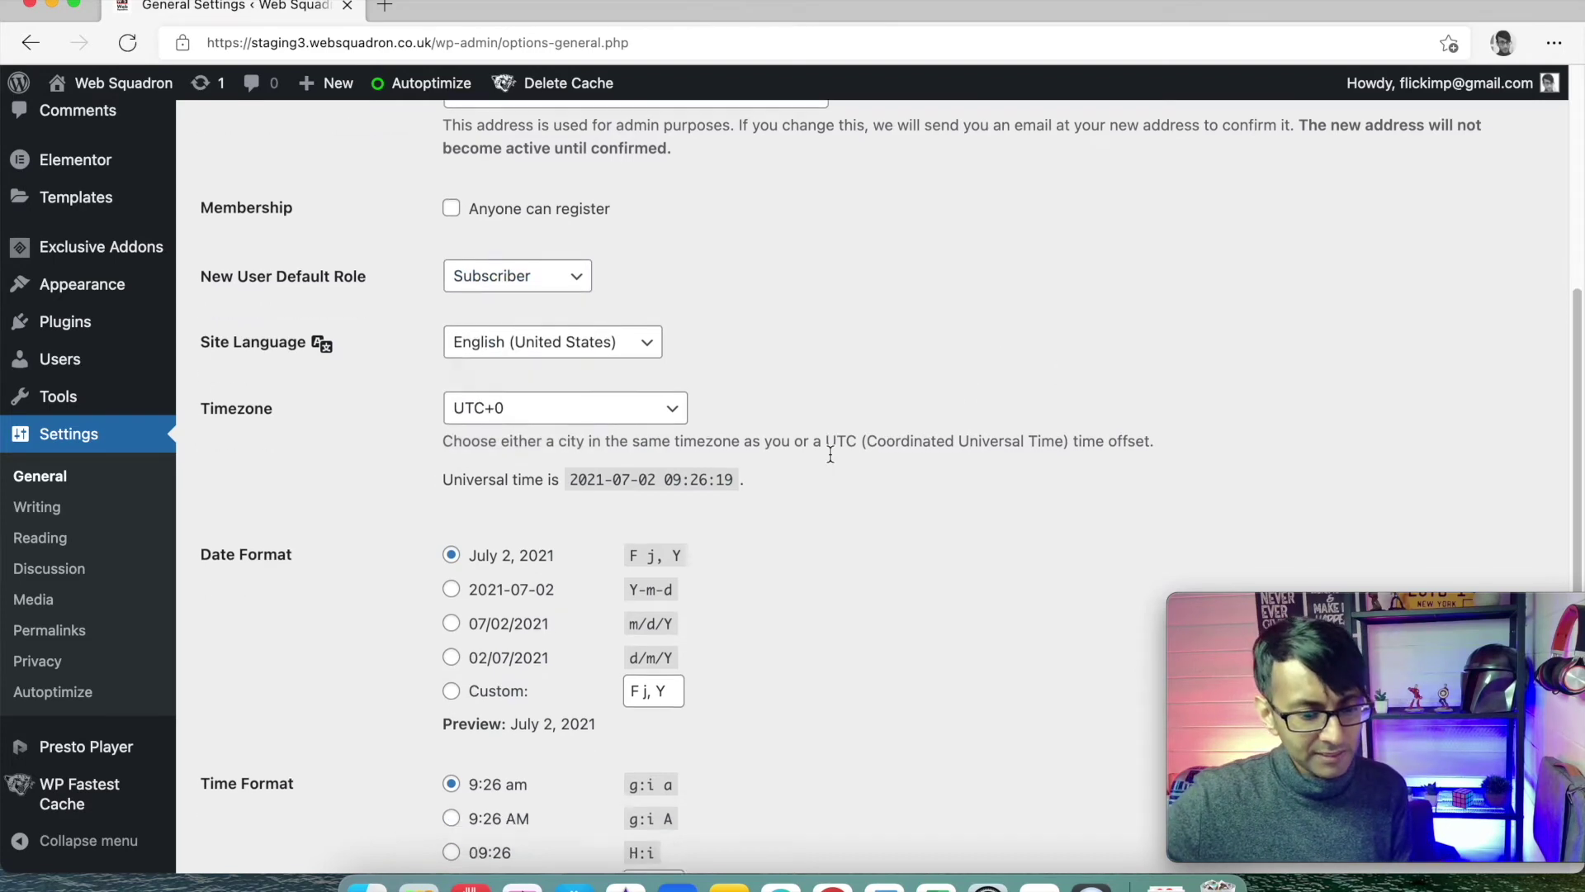
scroll(720, 478, down, 3)
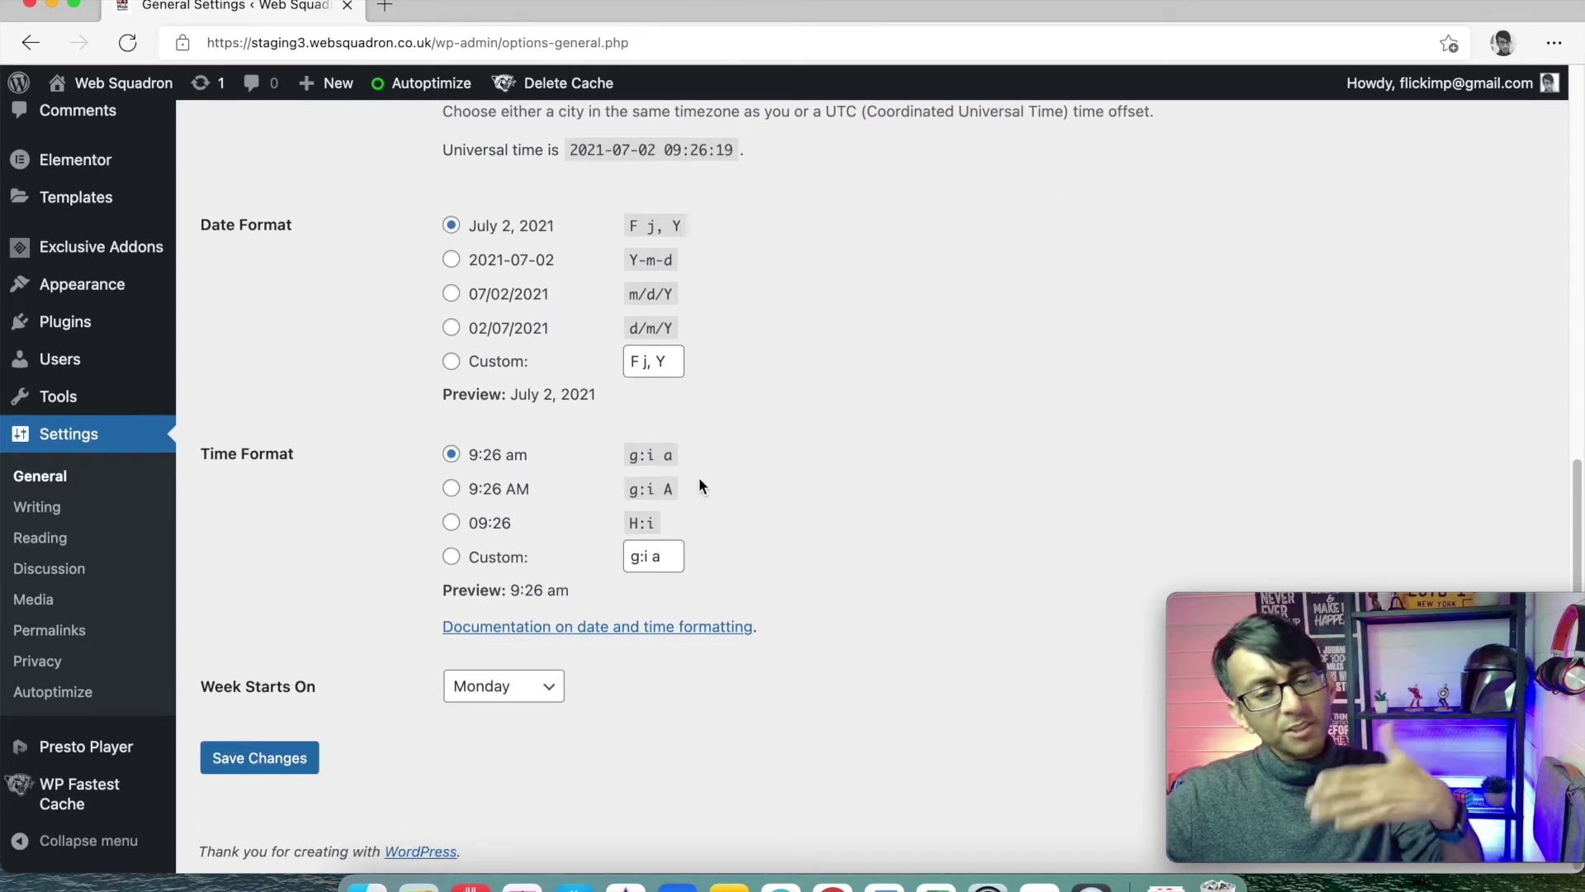
click(288, 769)
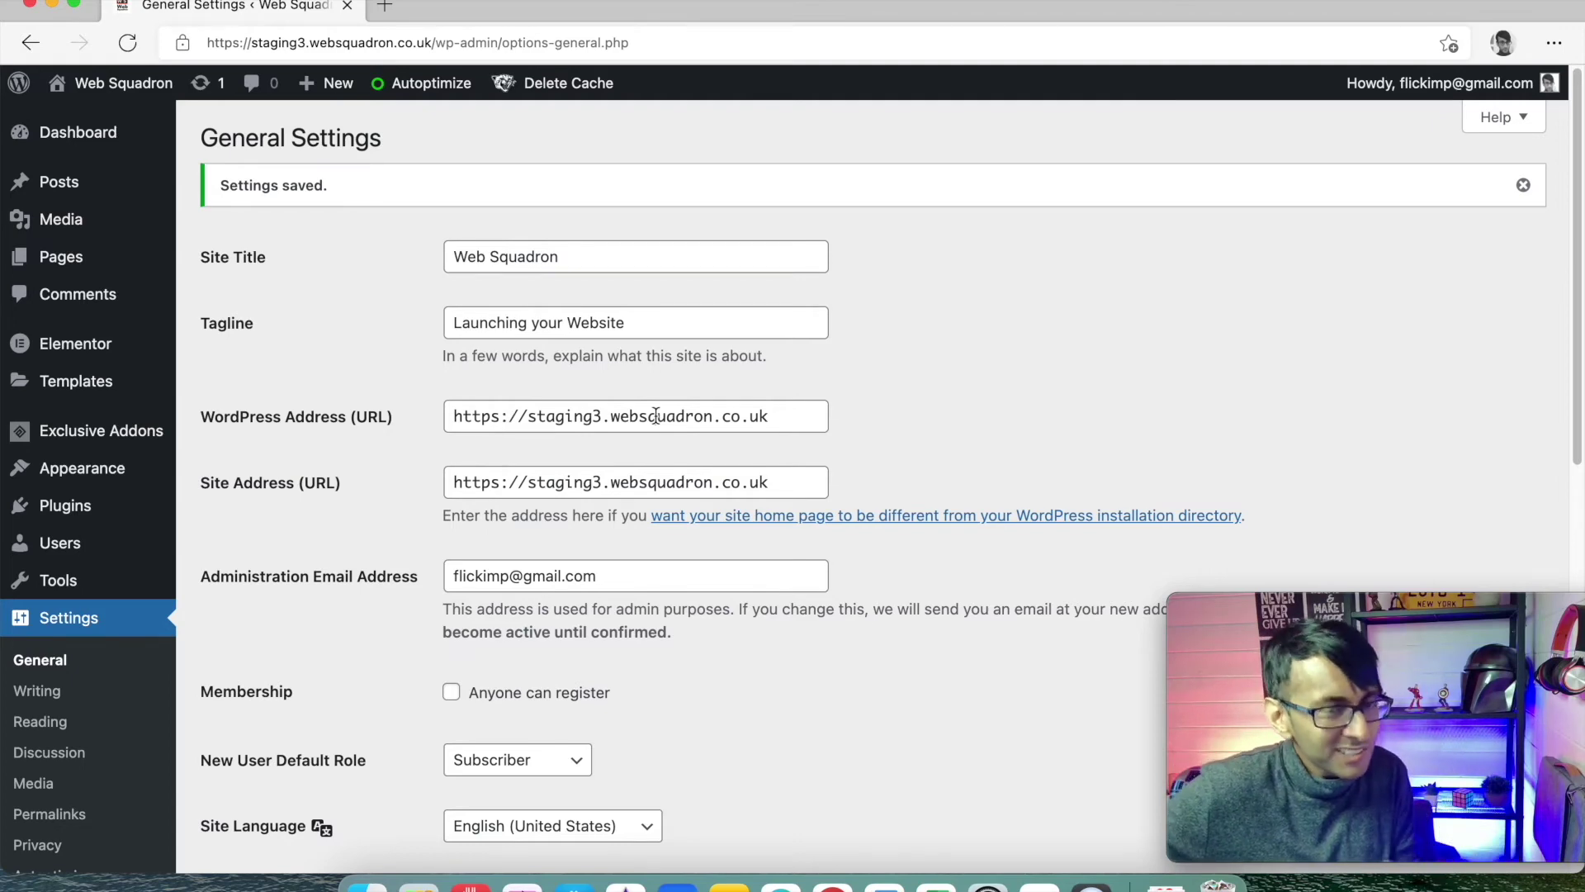
- Pass through Writing to Reading Settings and keep the static page New as the homepage
scroll(723, 544, down, 4)
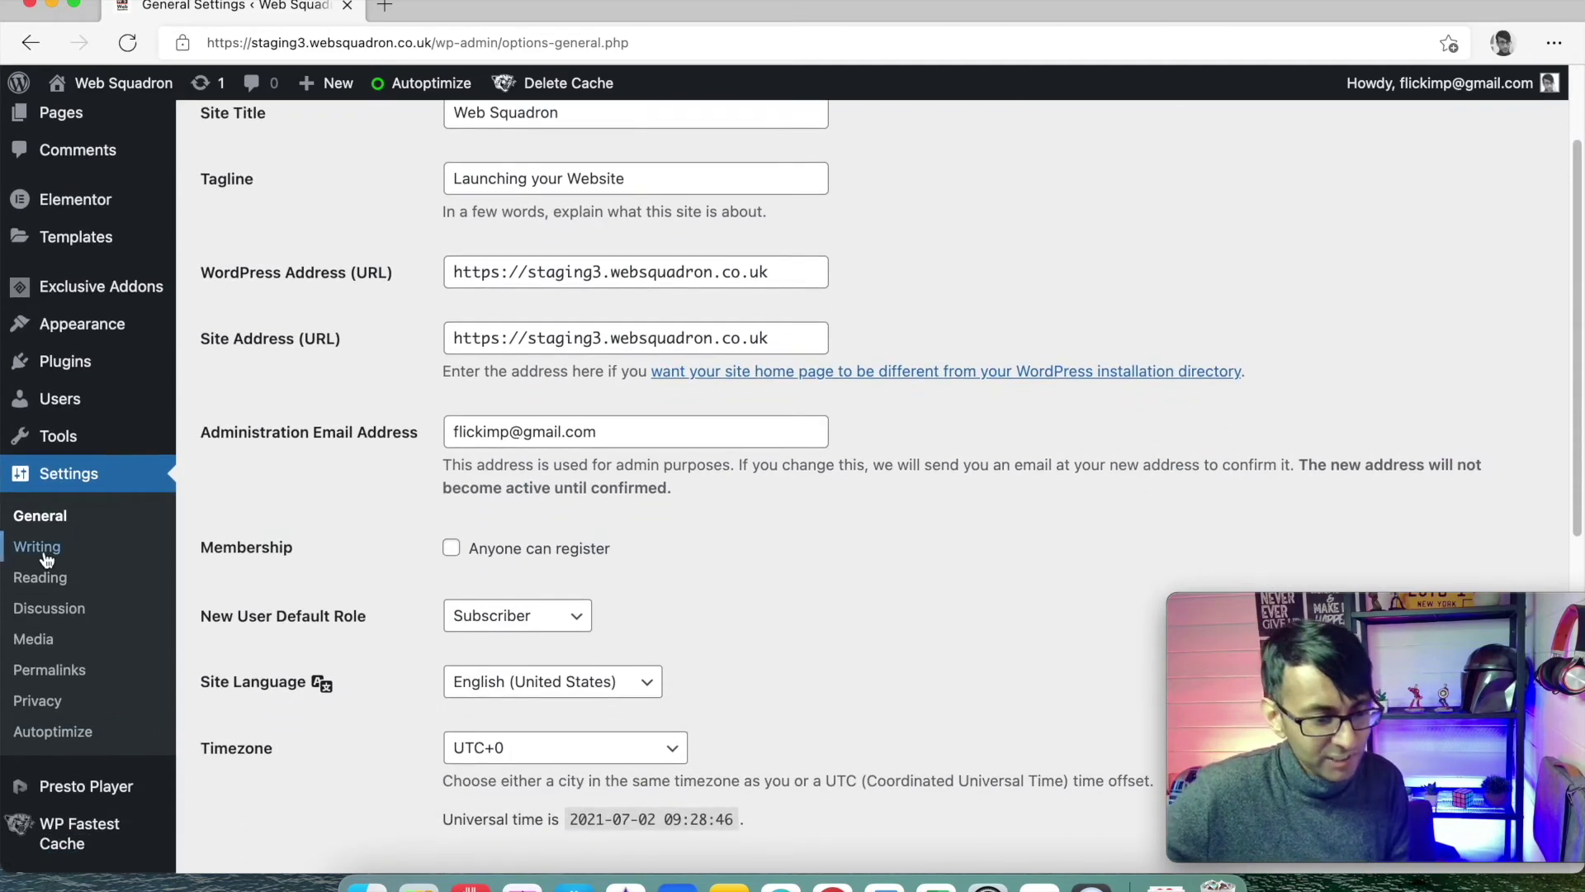
click(44, 556)
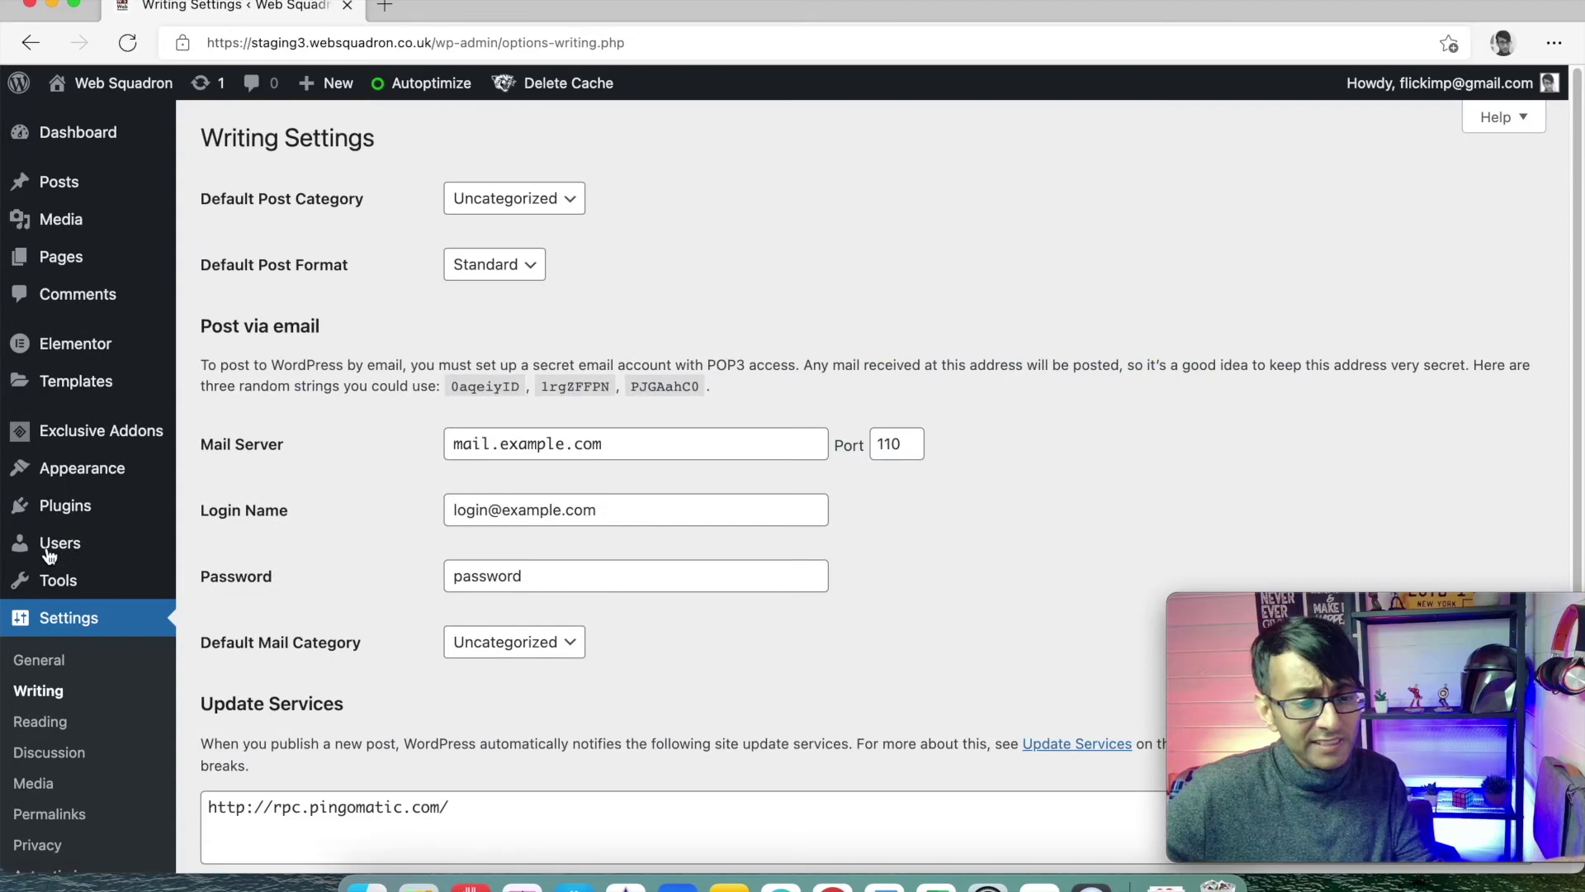
click(42, 722)
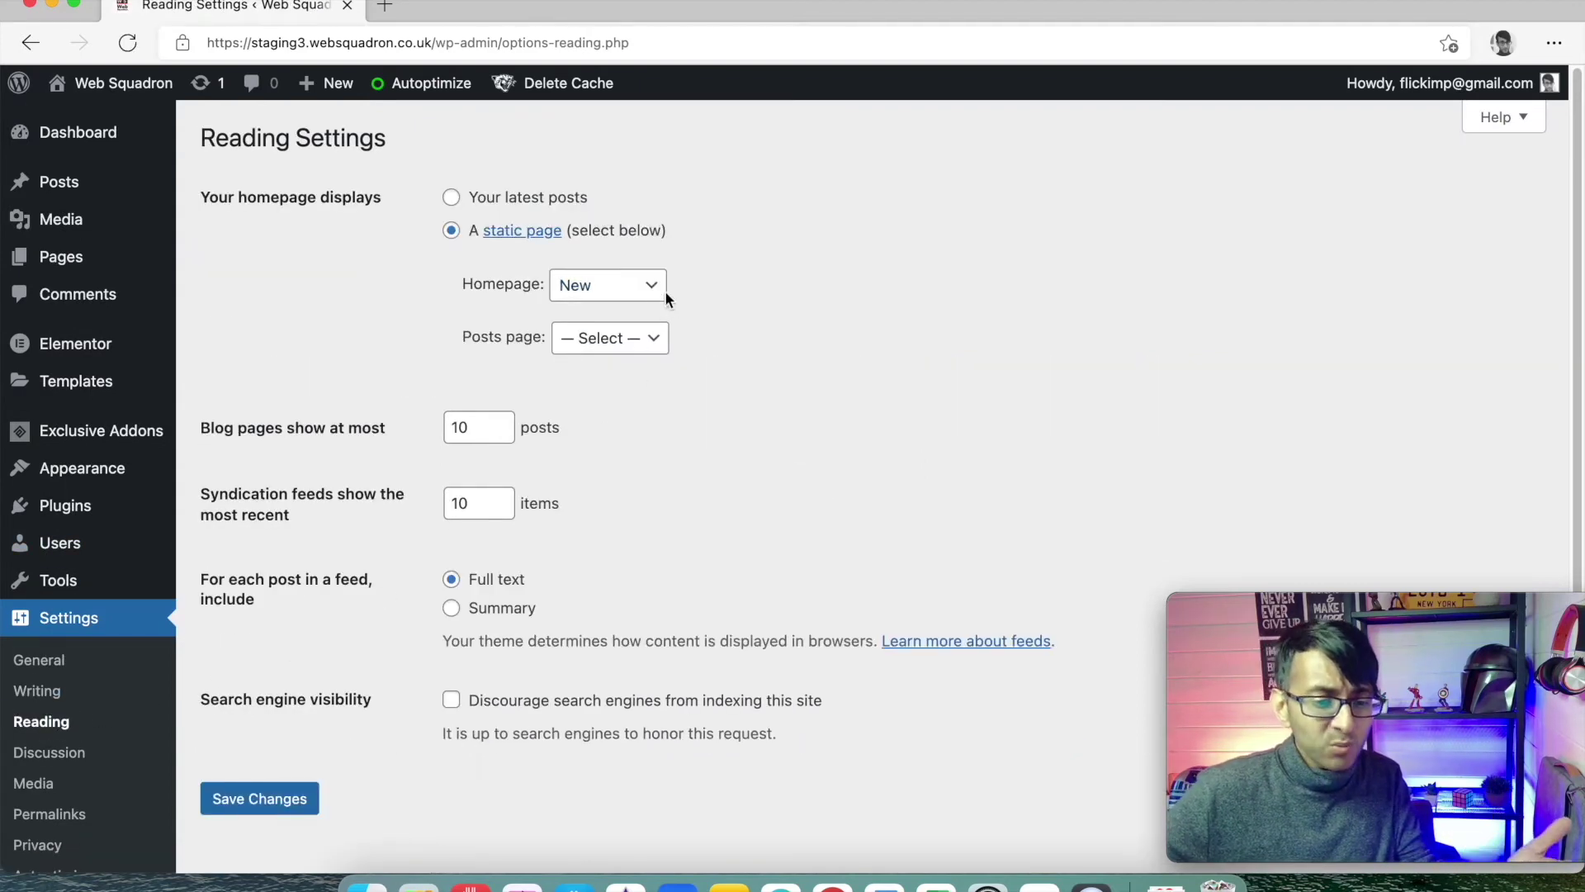
click(607, 287)
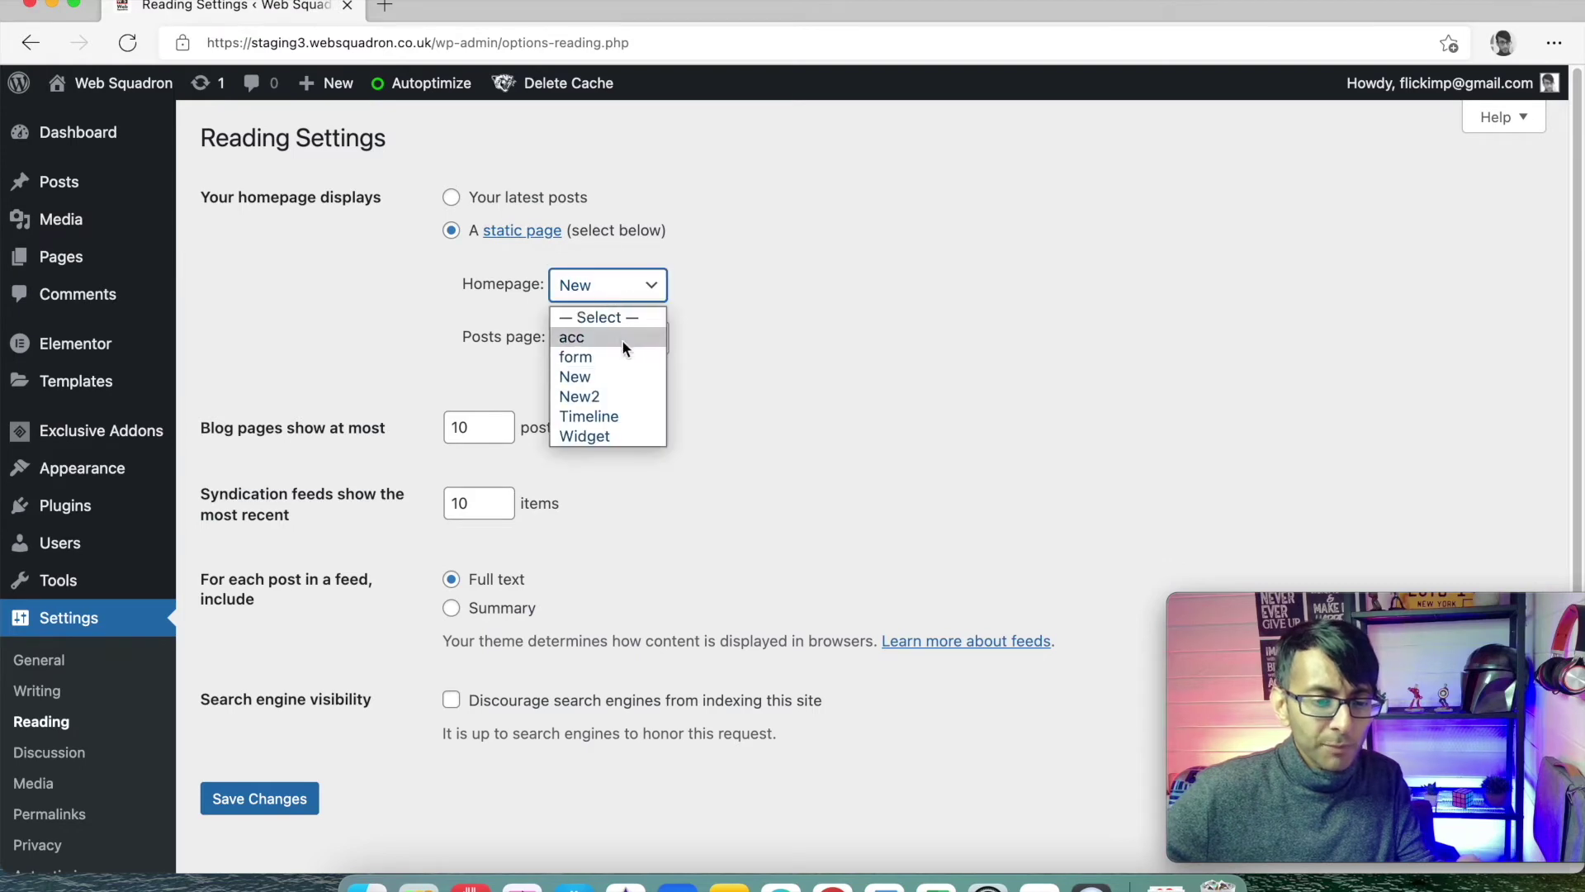
click(616, 299)
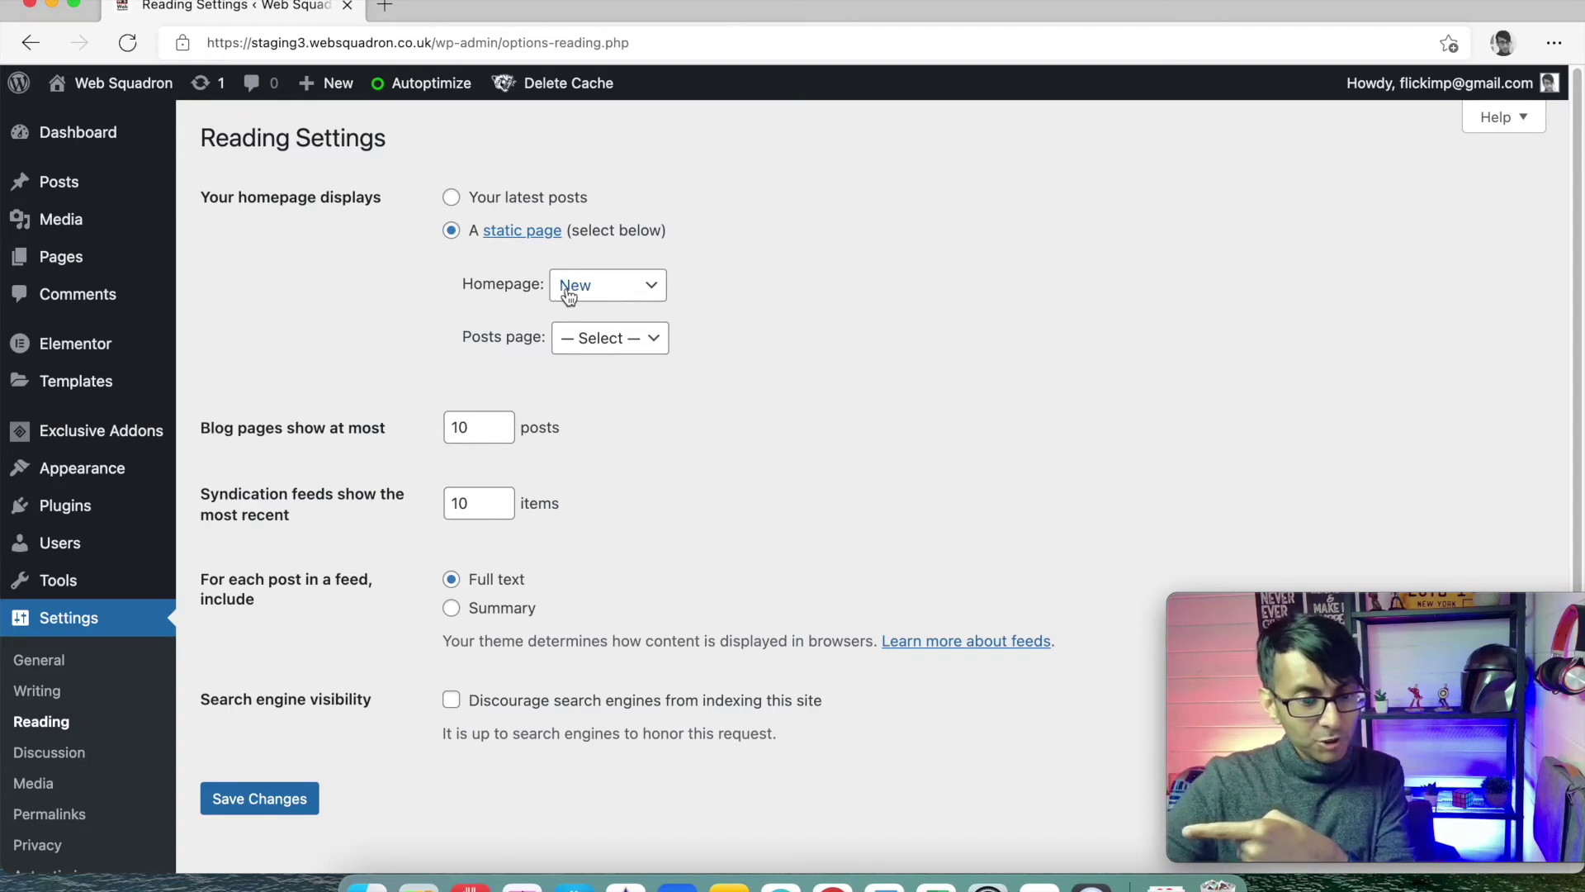
click(615, 285)
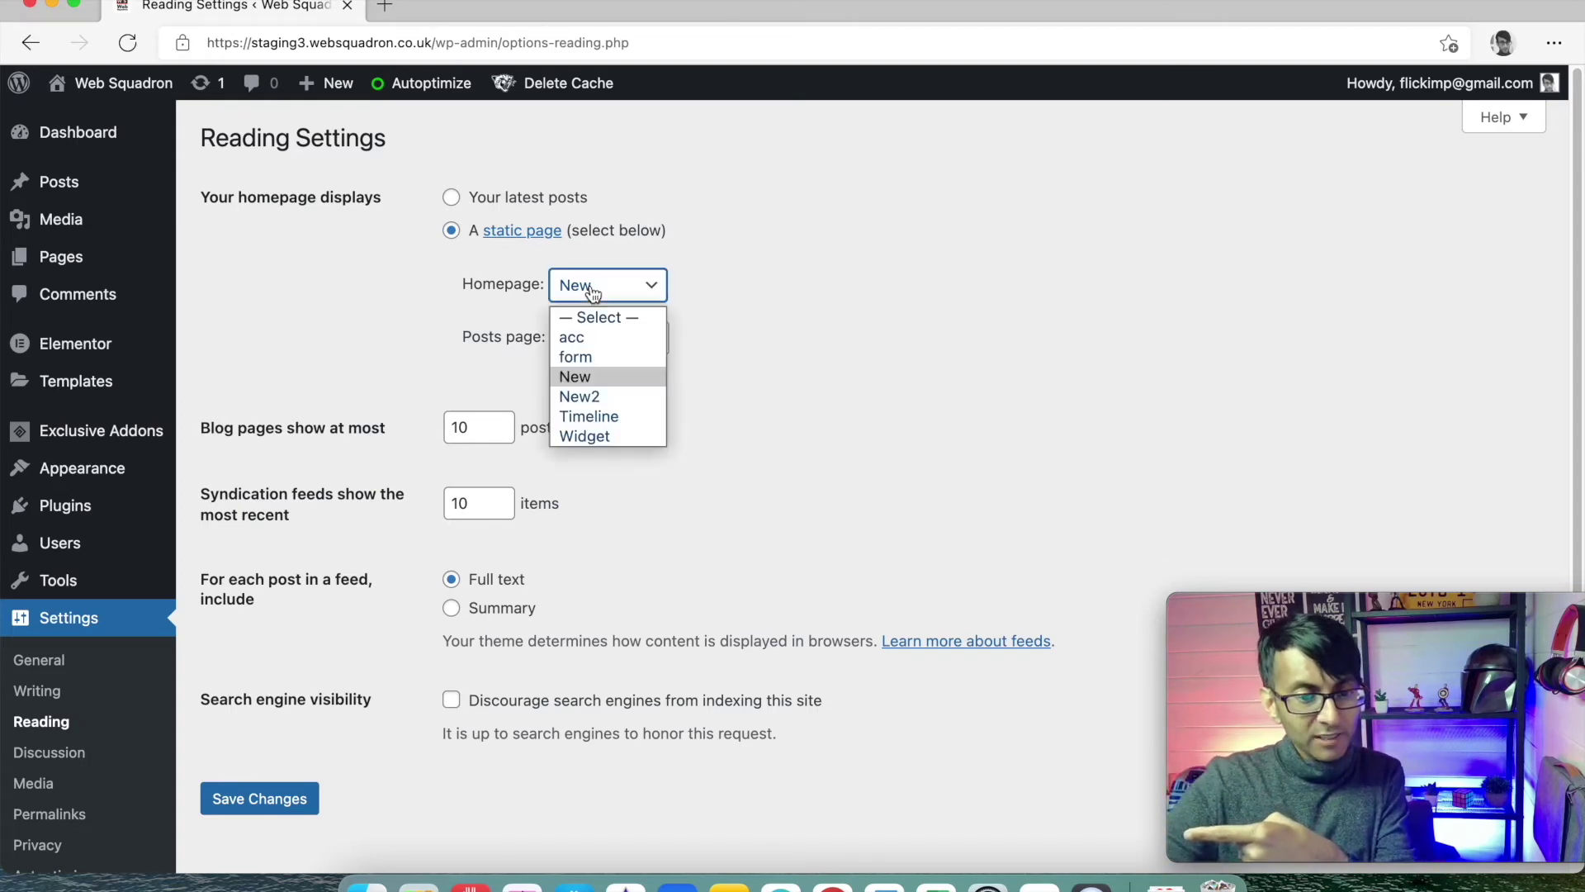
click(616, 377)
click(783, 357)
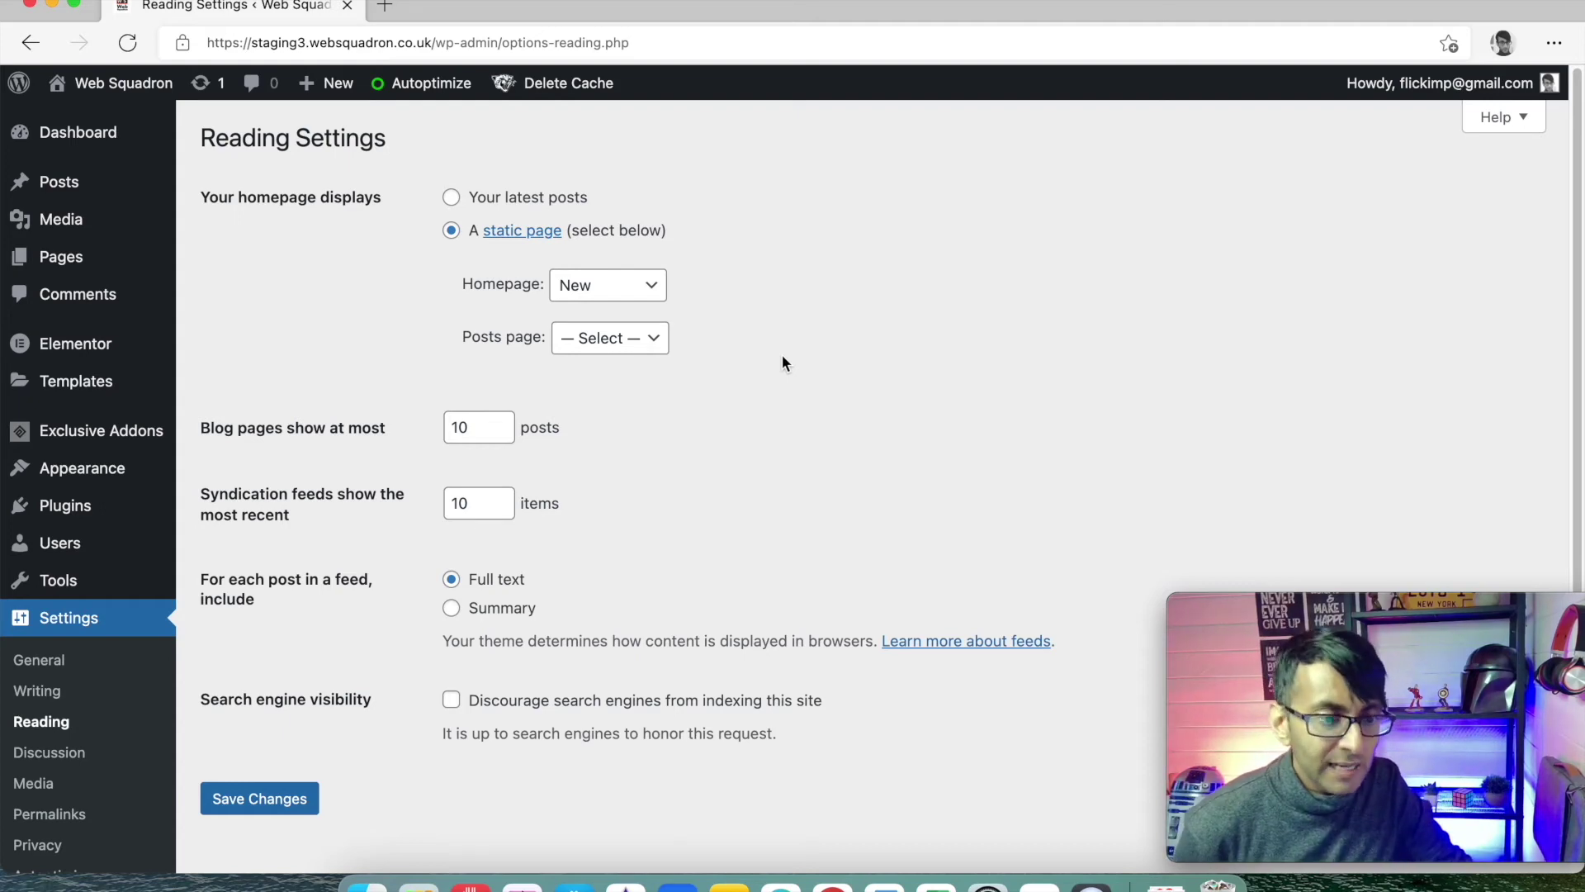
scroll(412, 512, down, 3)
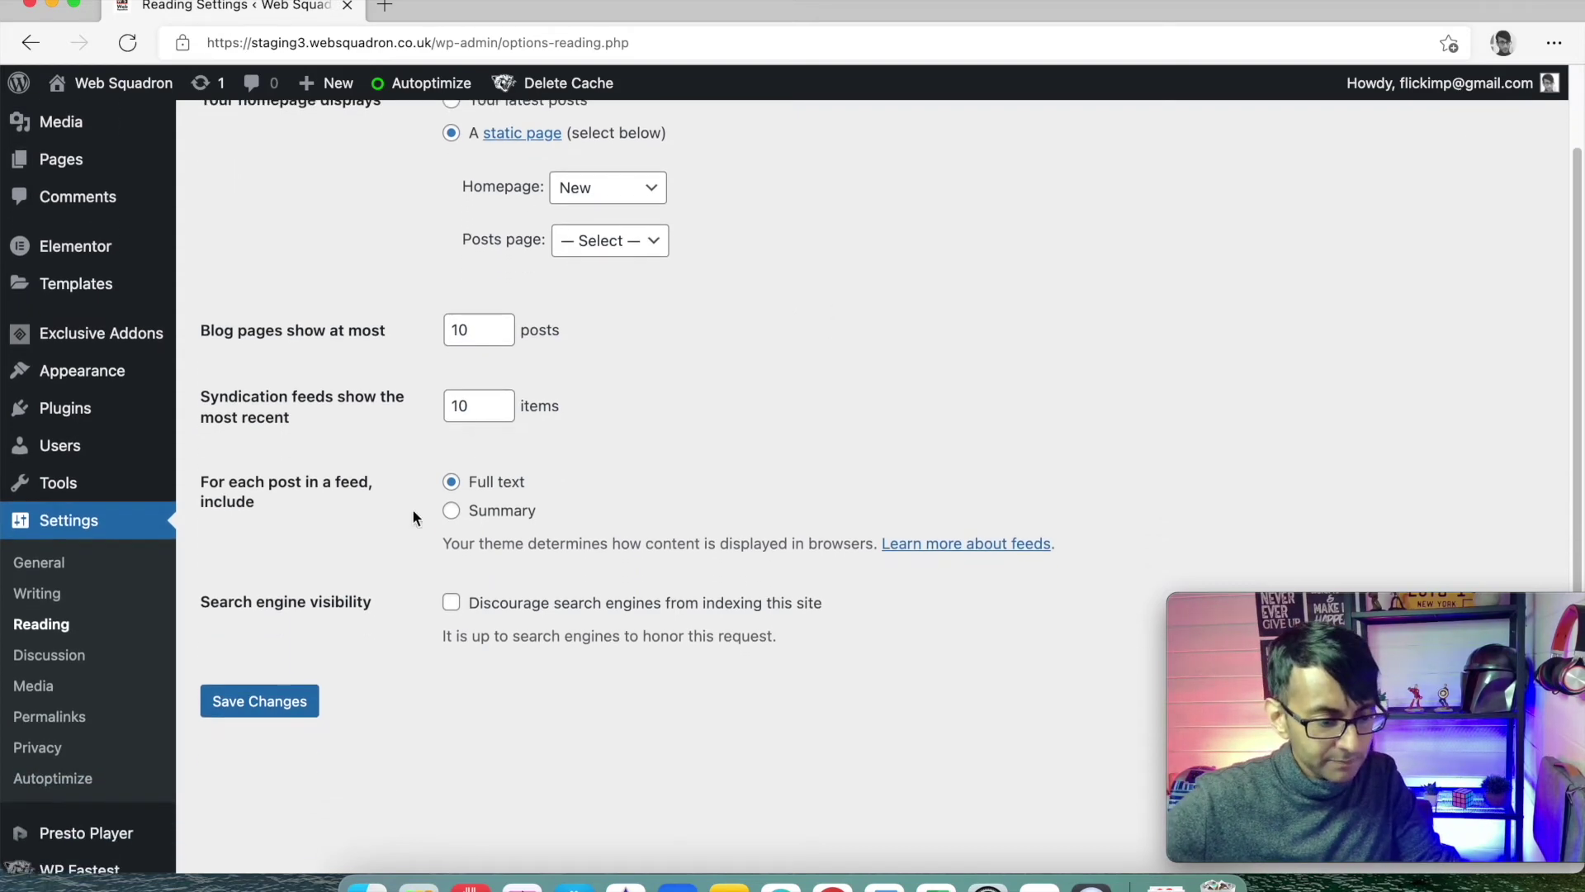
- Open Discussion Settings and scroll down to the comment moderation options
click(49, 655)
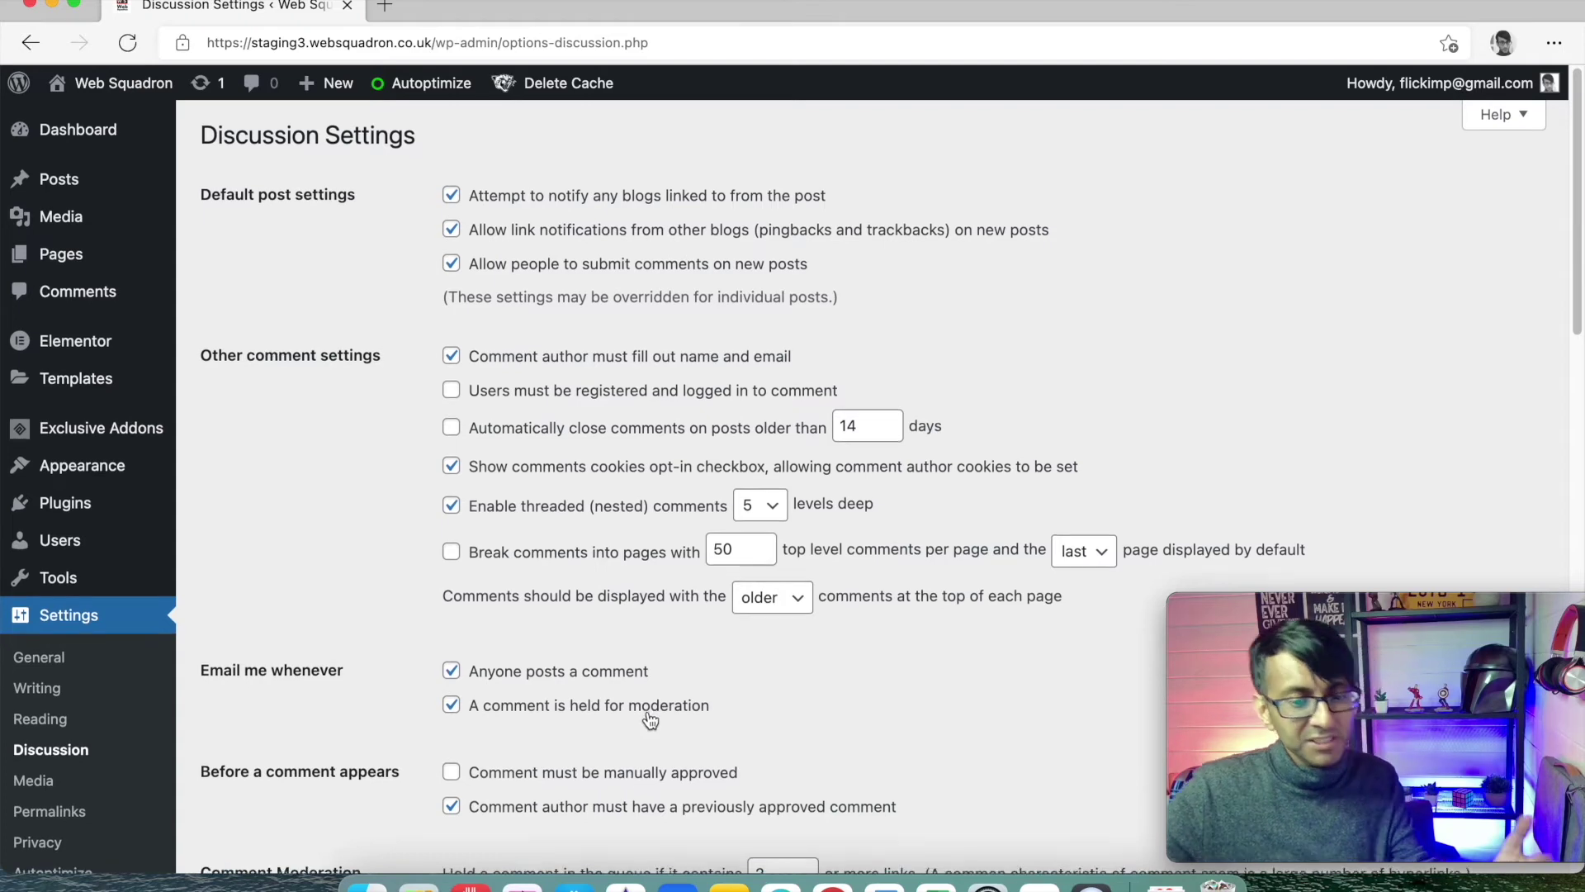
scroll(626, 414, down, 5)
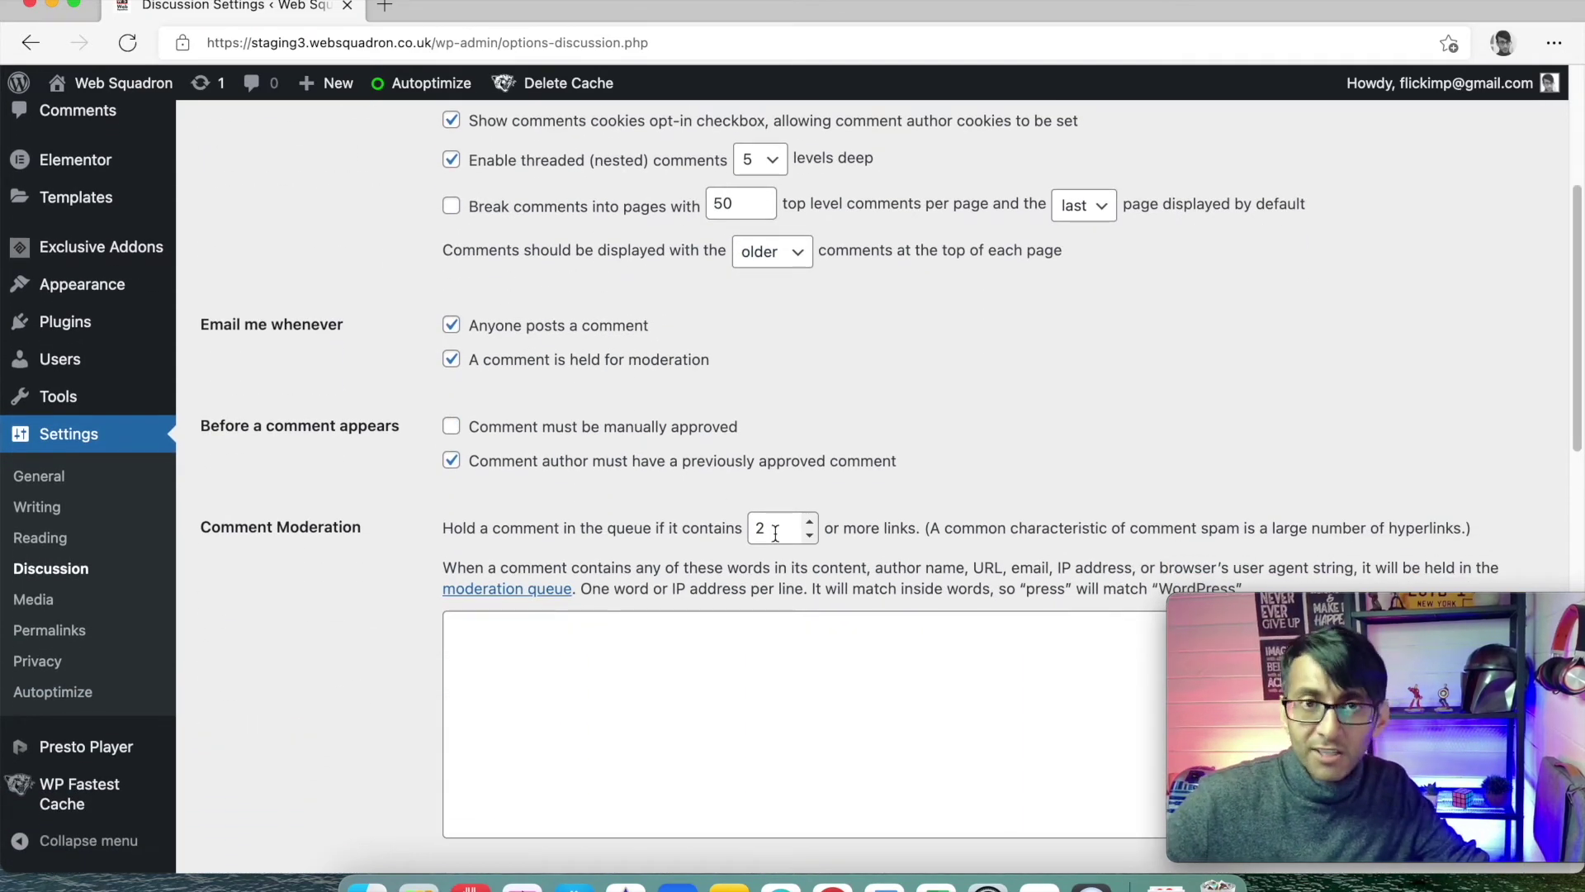
click(53, 602)
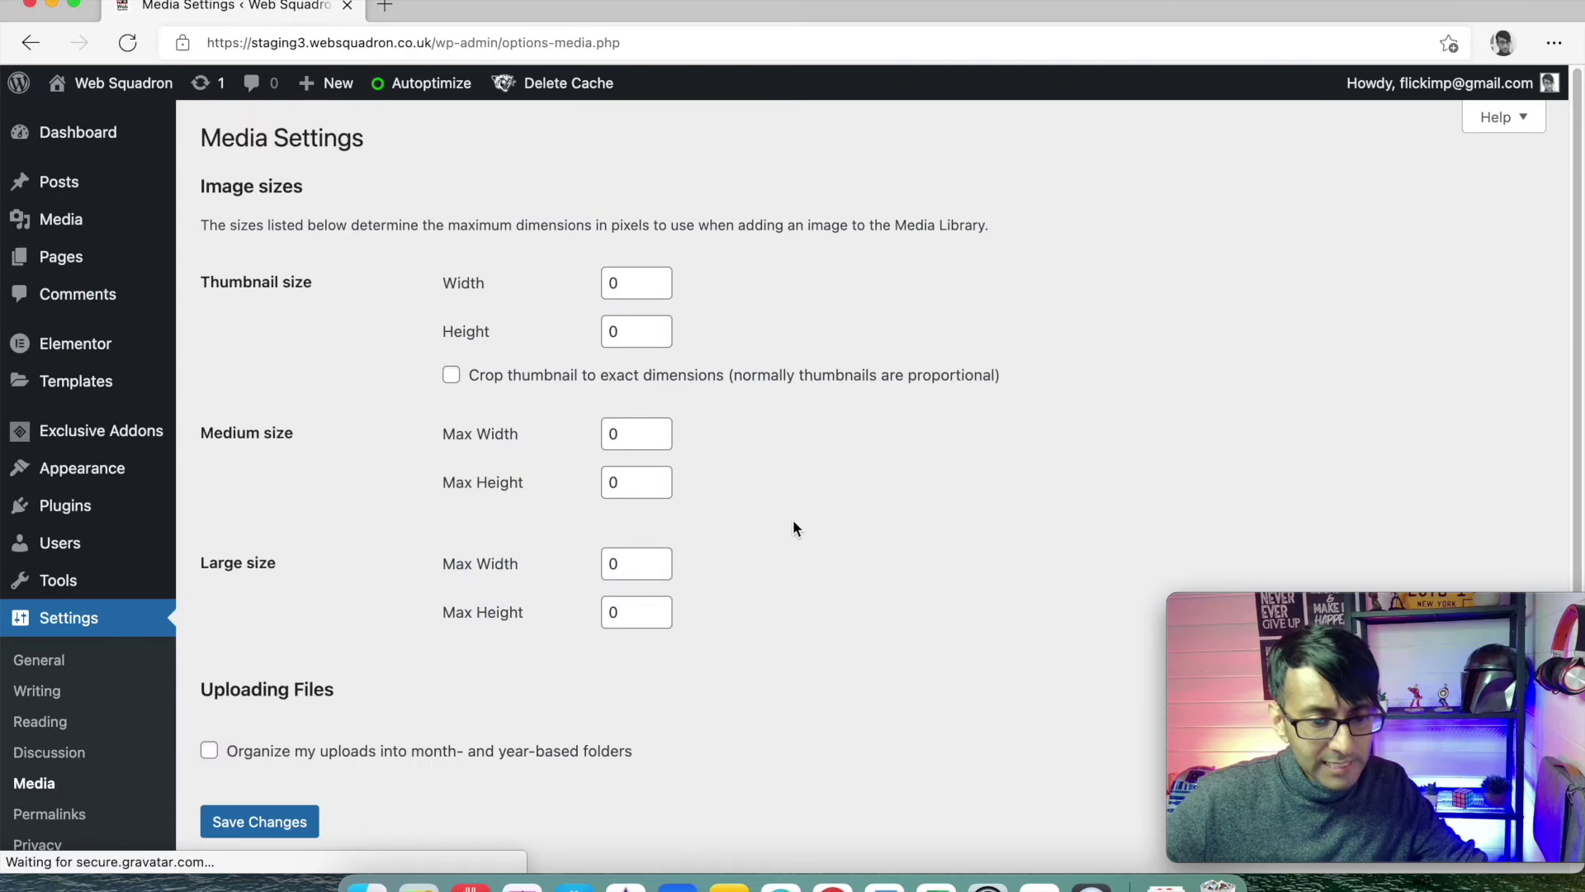
- Try 150 for the thumbnail width and height, then reset both back to 0
click(629, 289)
key(BackSpace)
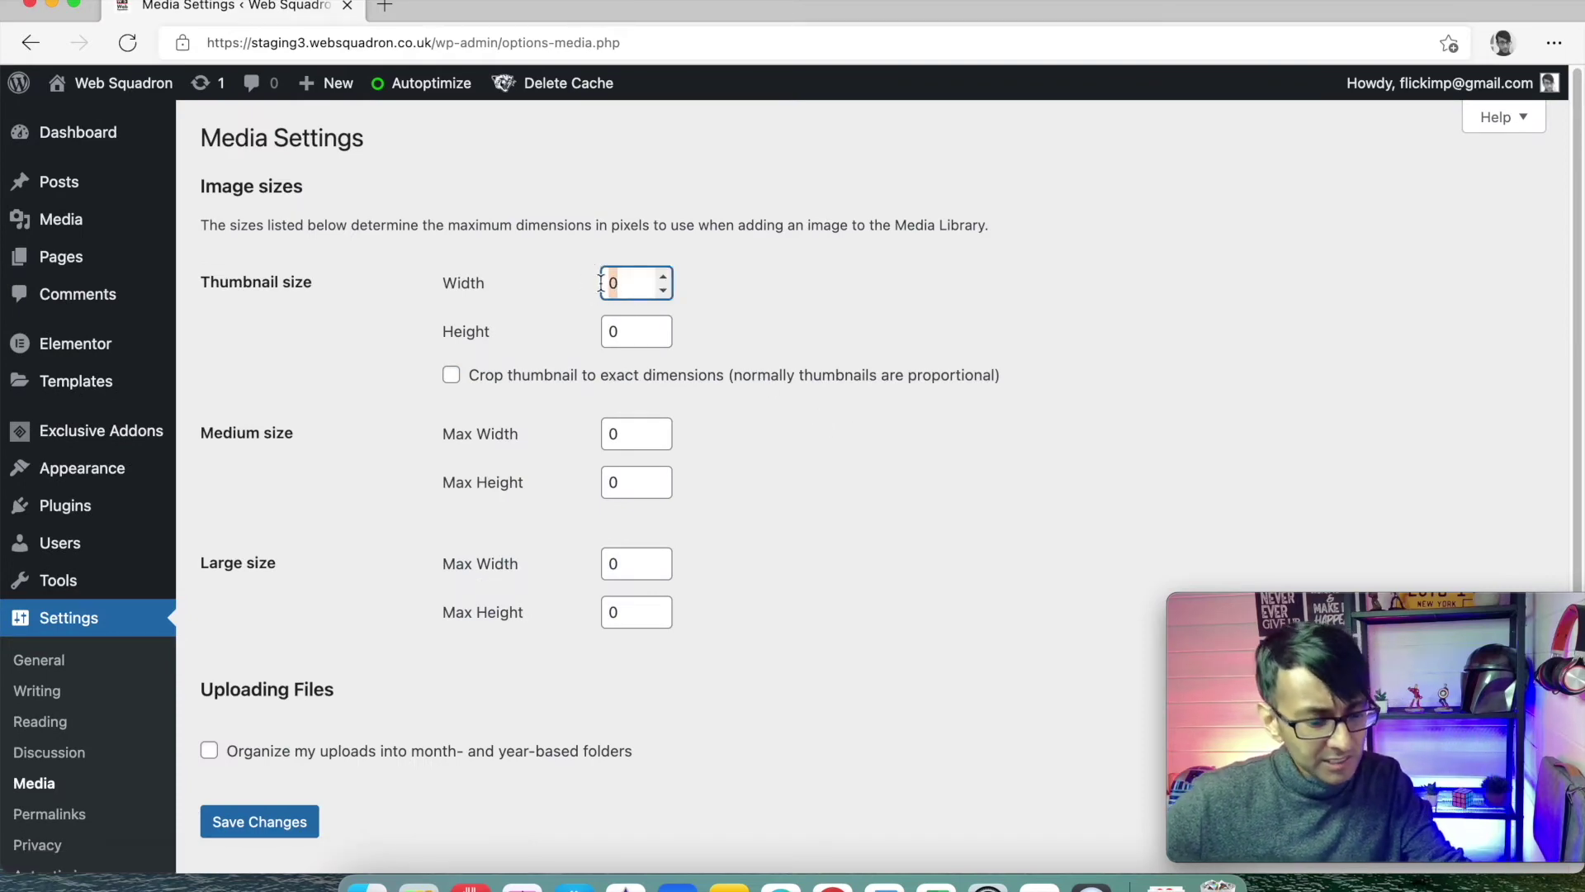
text(150)
key(Tab)
text(150)
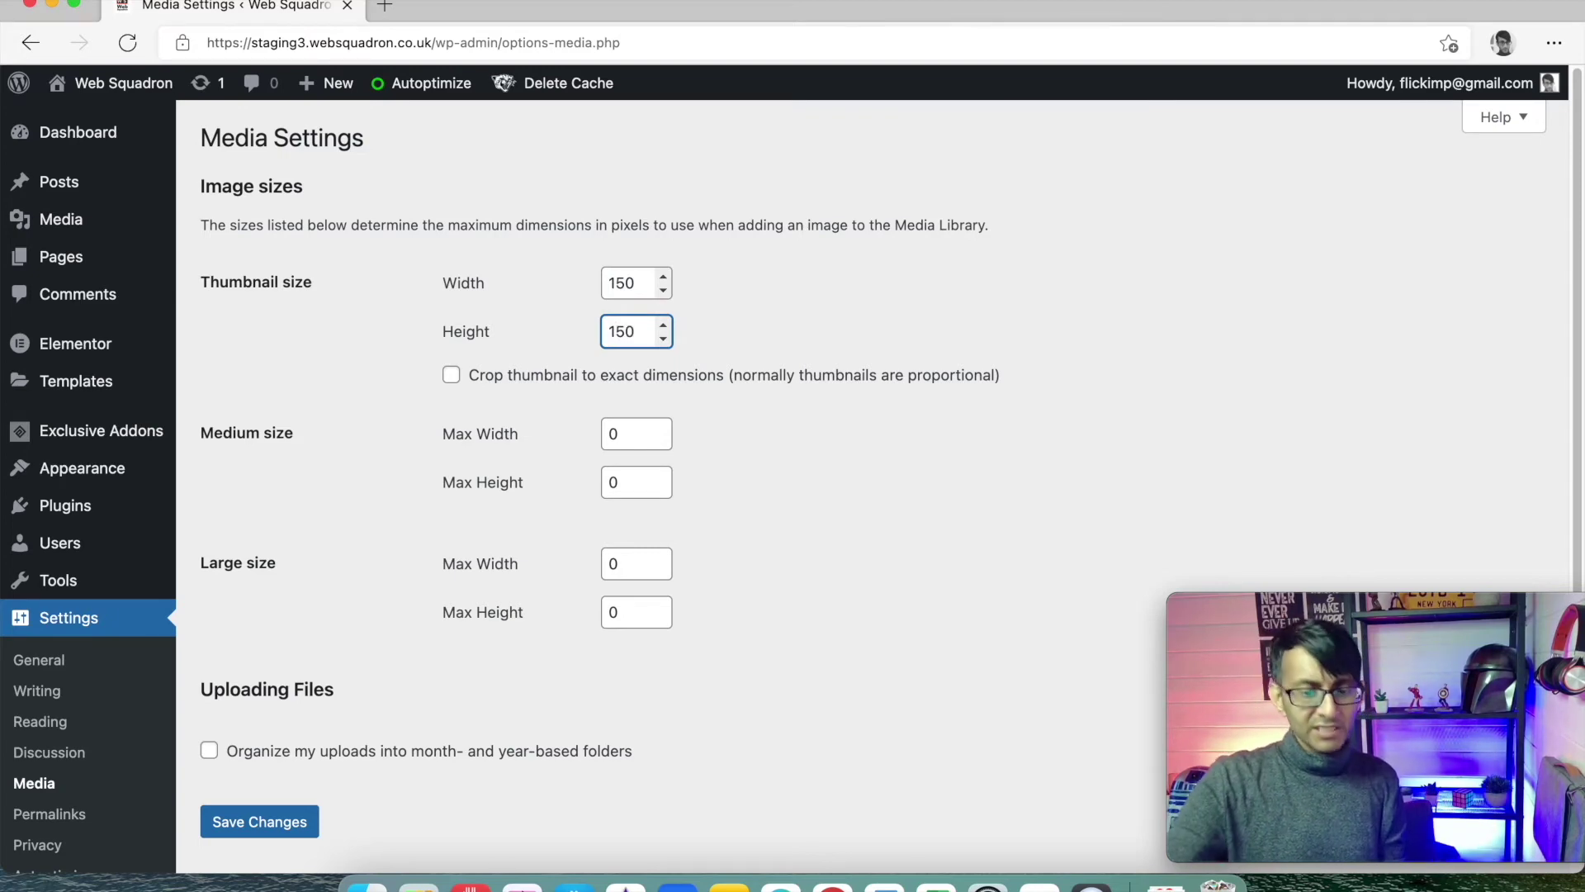
key(BackSpace)
key(BackSpace)
key(BackSpace)
text(0)
key(shift+Tab)
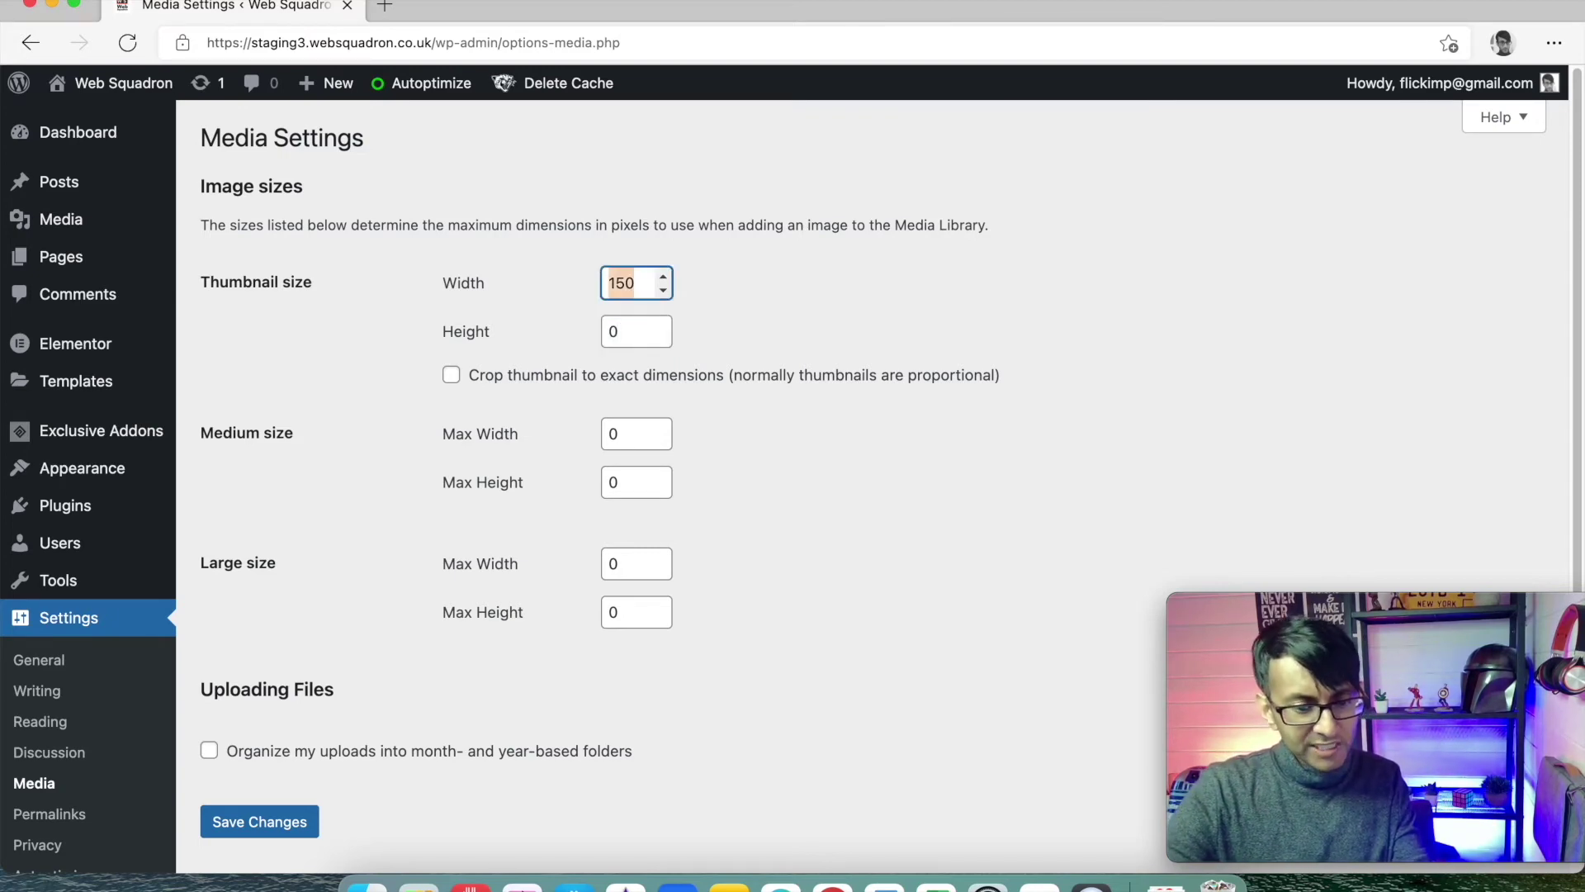
text(0)
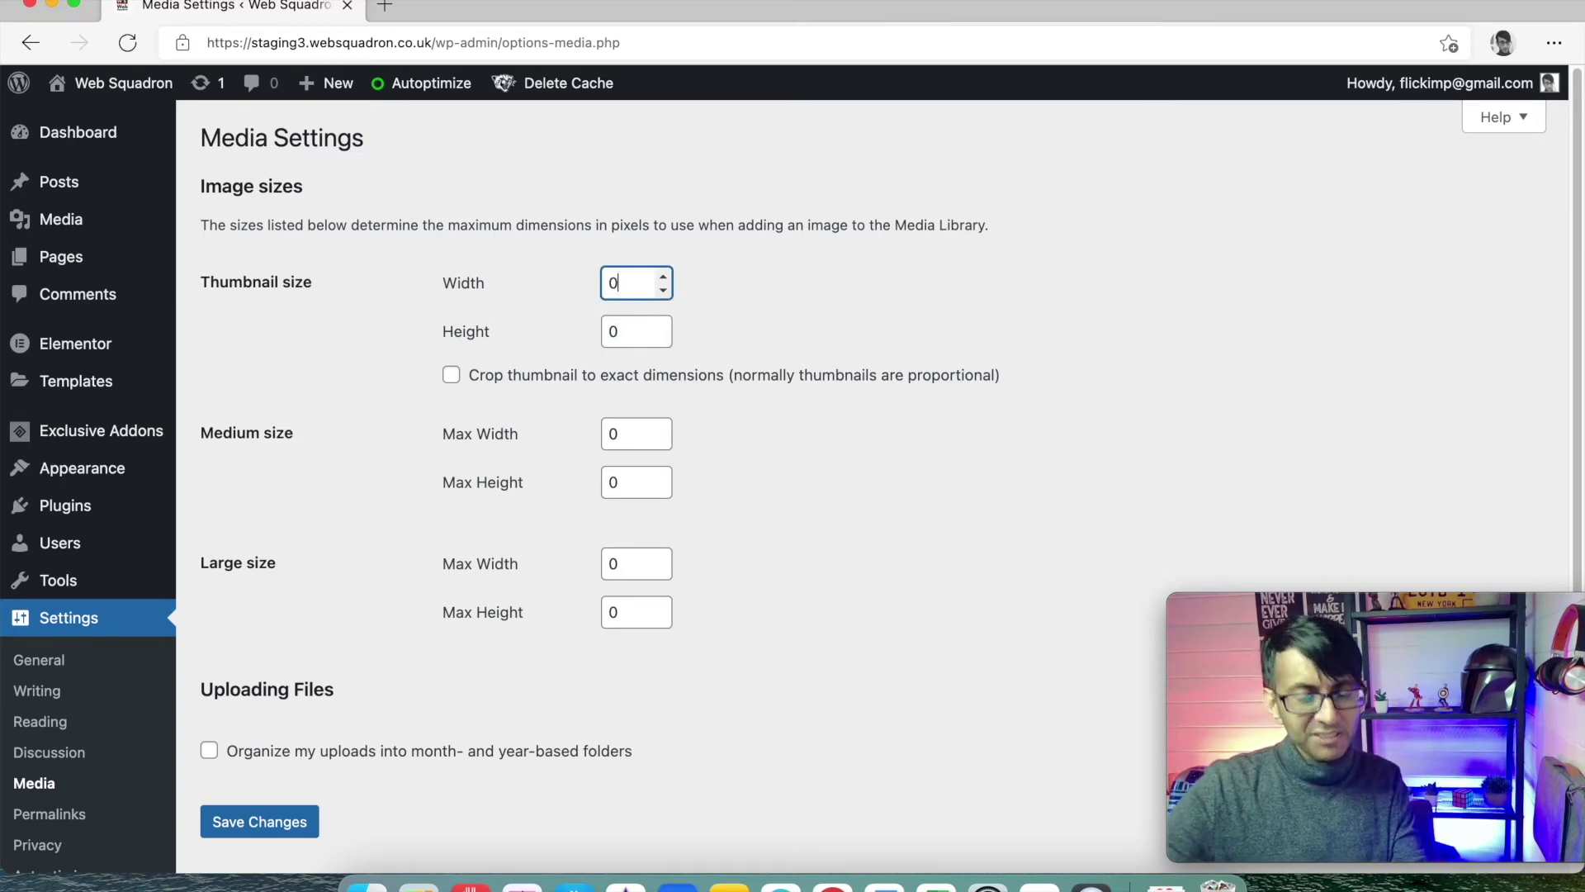
- Toggle exact thumbnail cropping and month- and year-based upload folders on, then back off
click(452, 377)
click(210, 760)
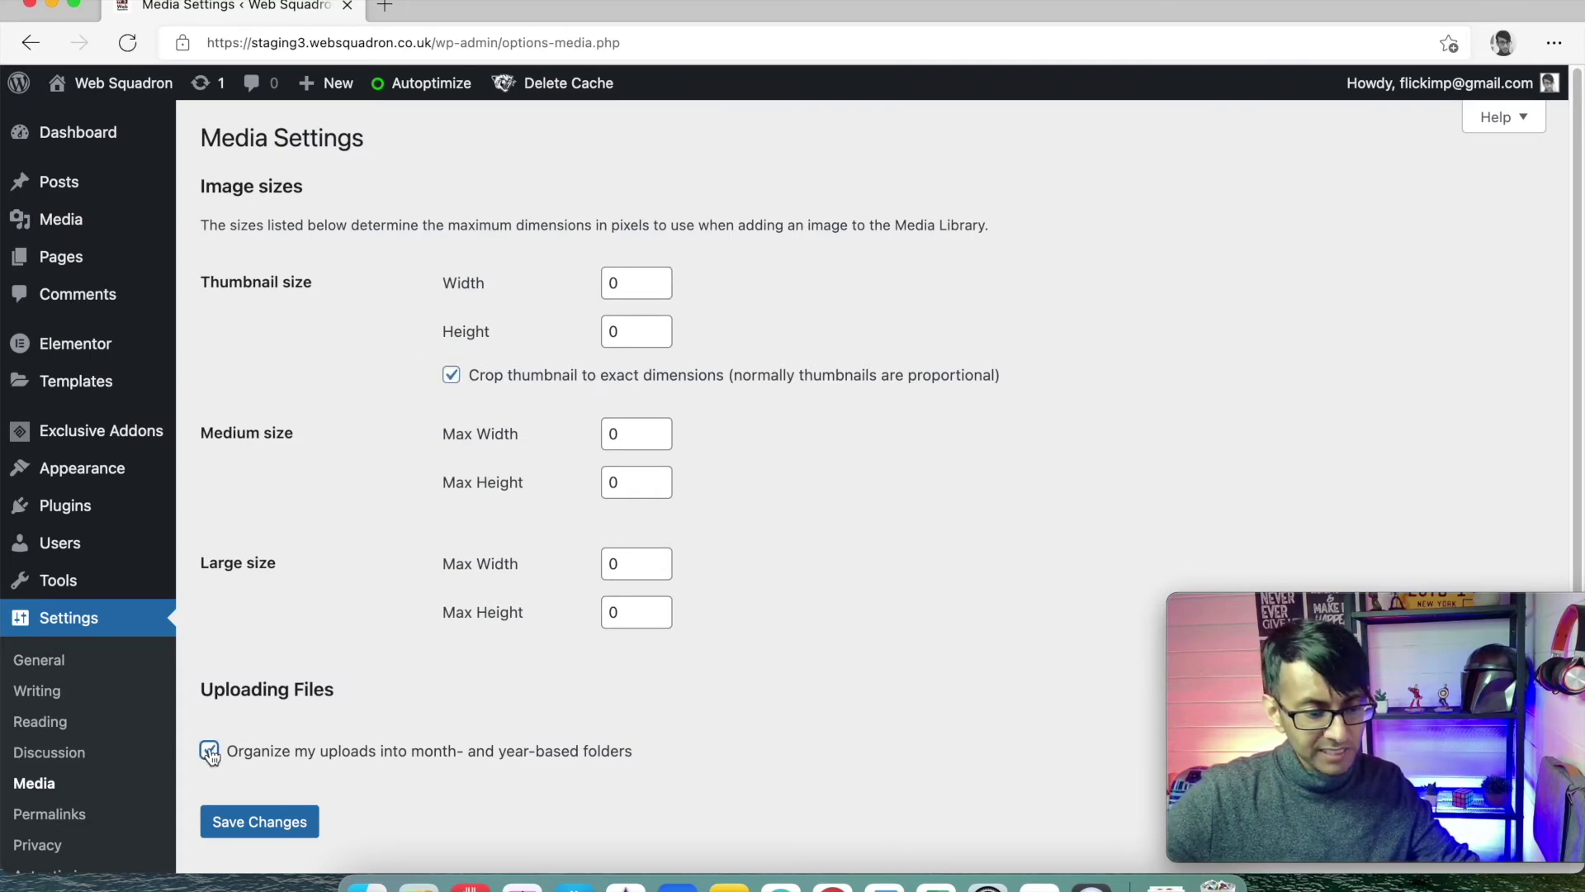
click(210, 760)
click(451, 376)
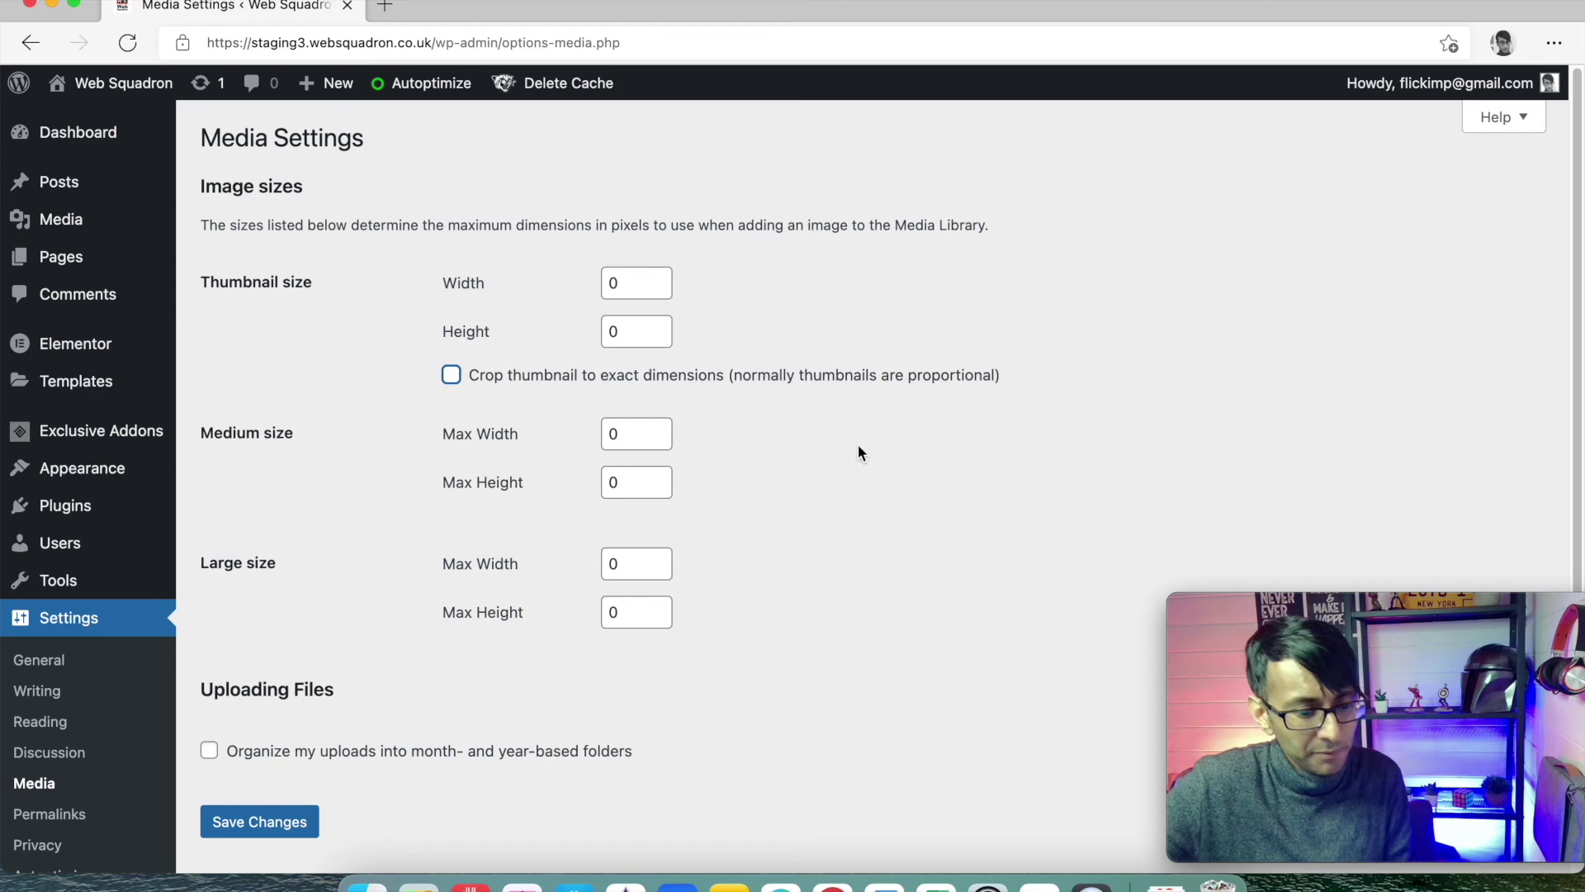
- Open Permalink Settings and scroll through the options, confirming the Post name structure
scroll(245, 778, down, 1)
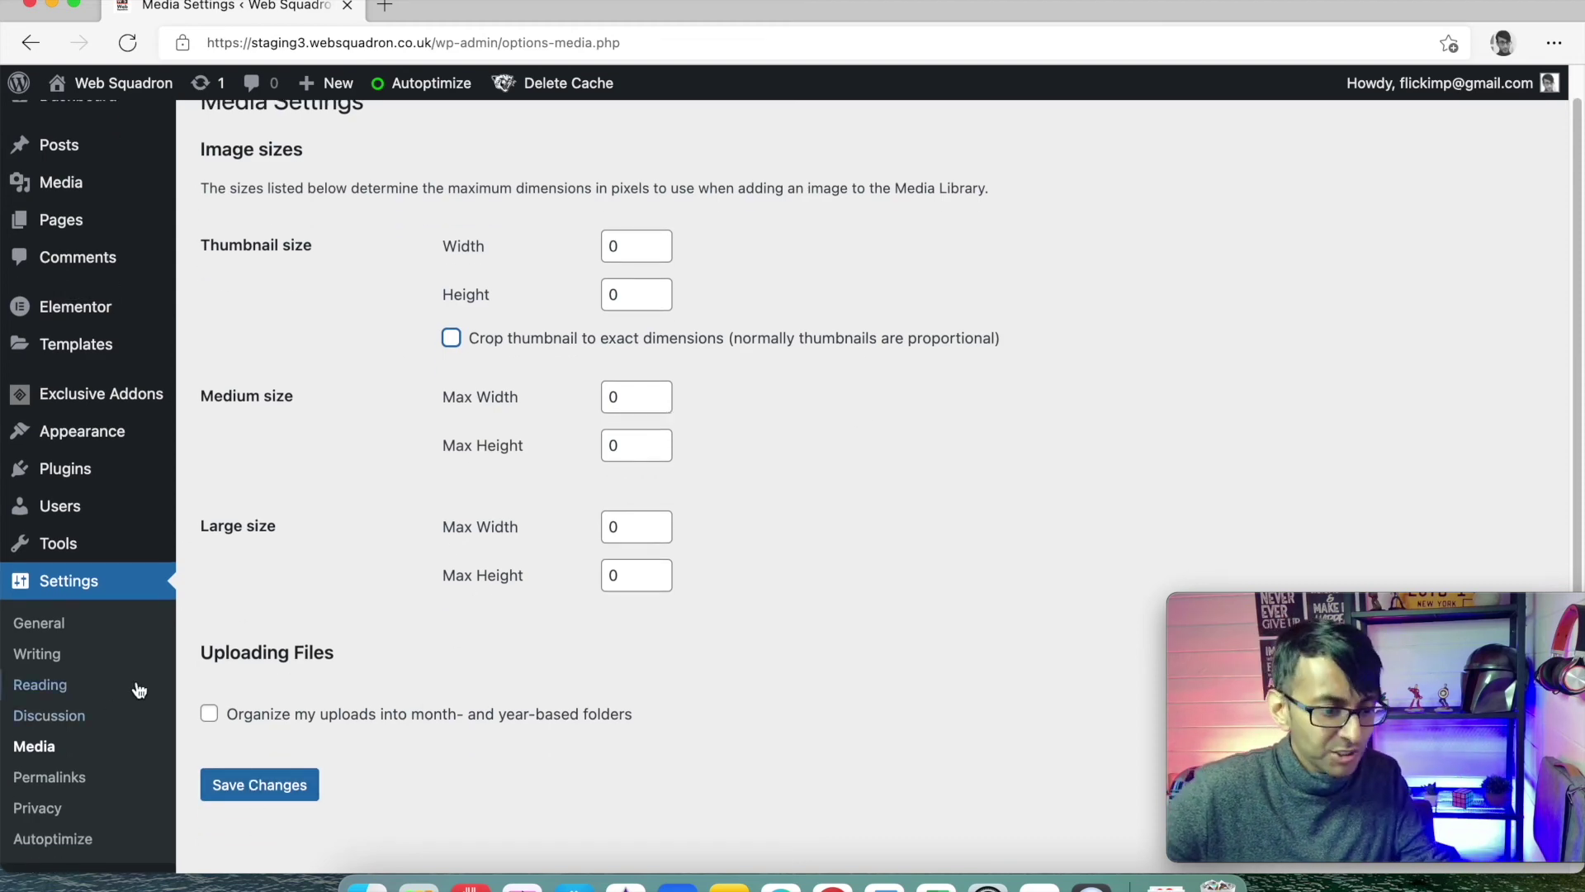
click(54, 776)
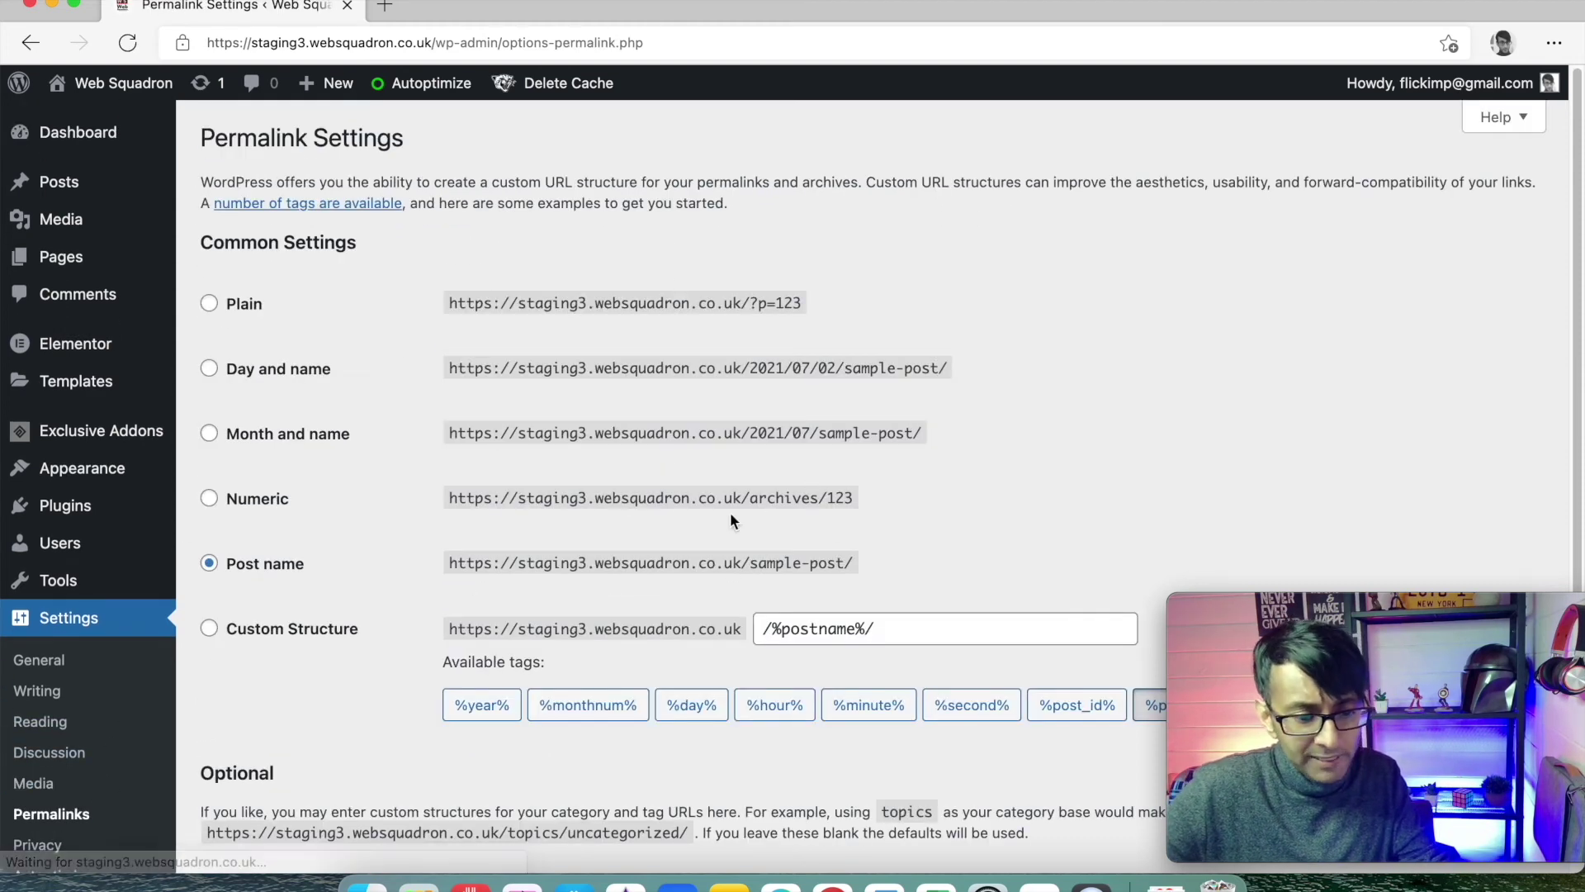
scroll(685, 529, up, 1)
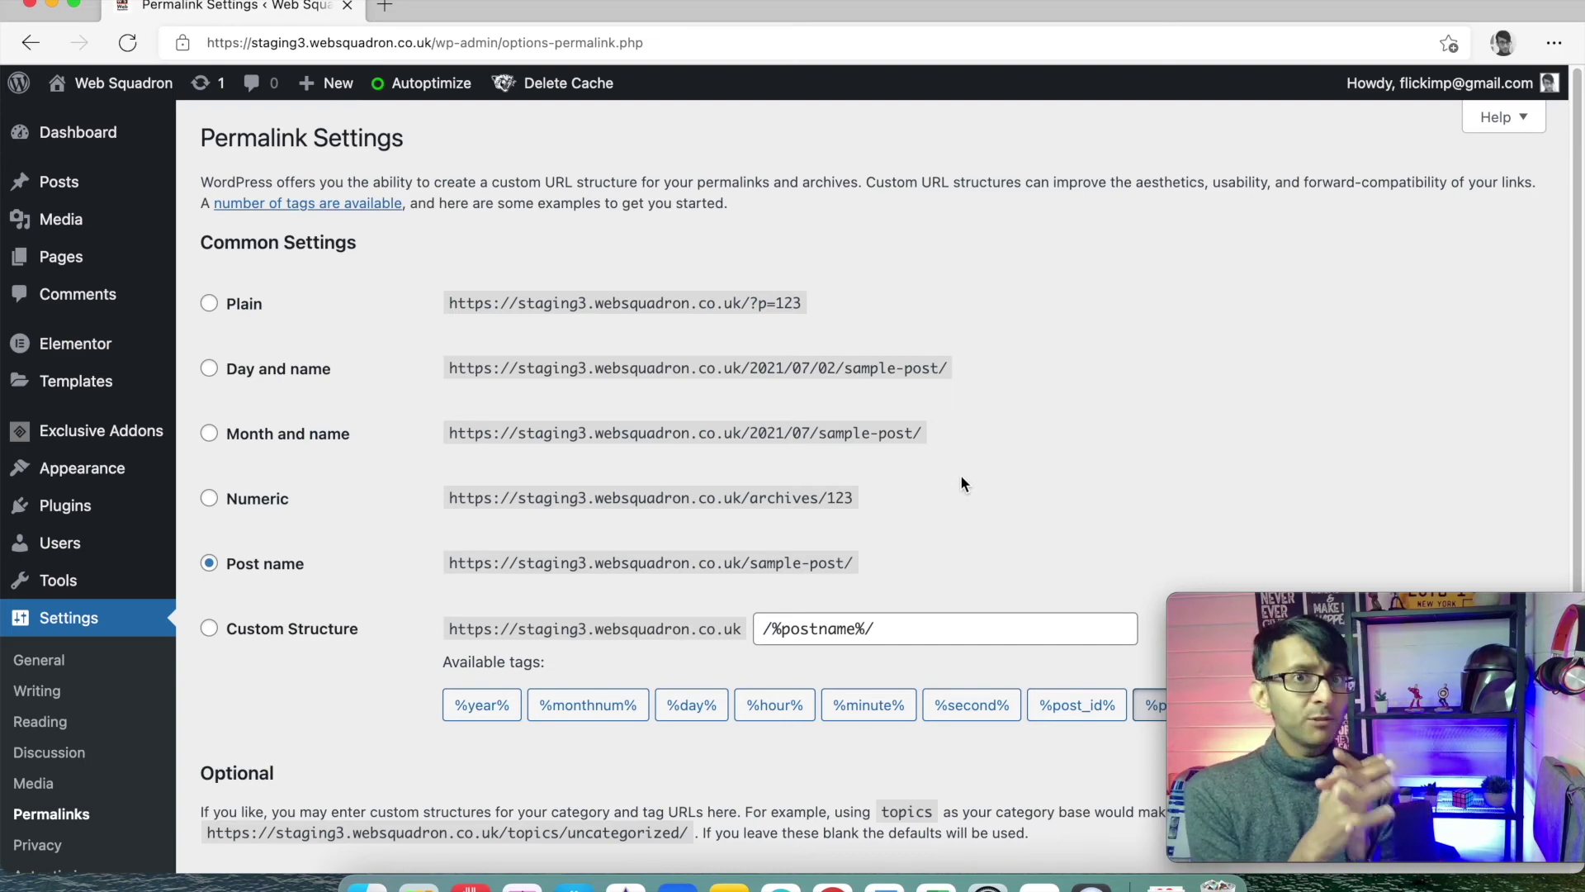
scroll(962, 483, down, 3)
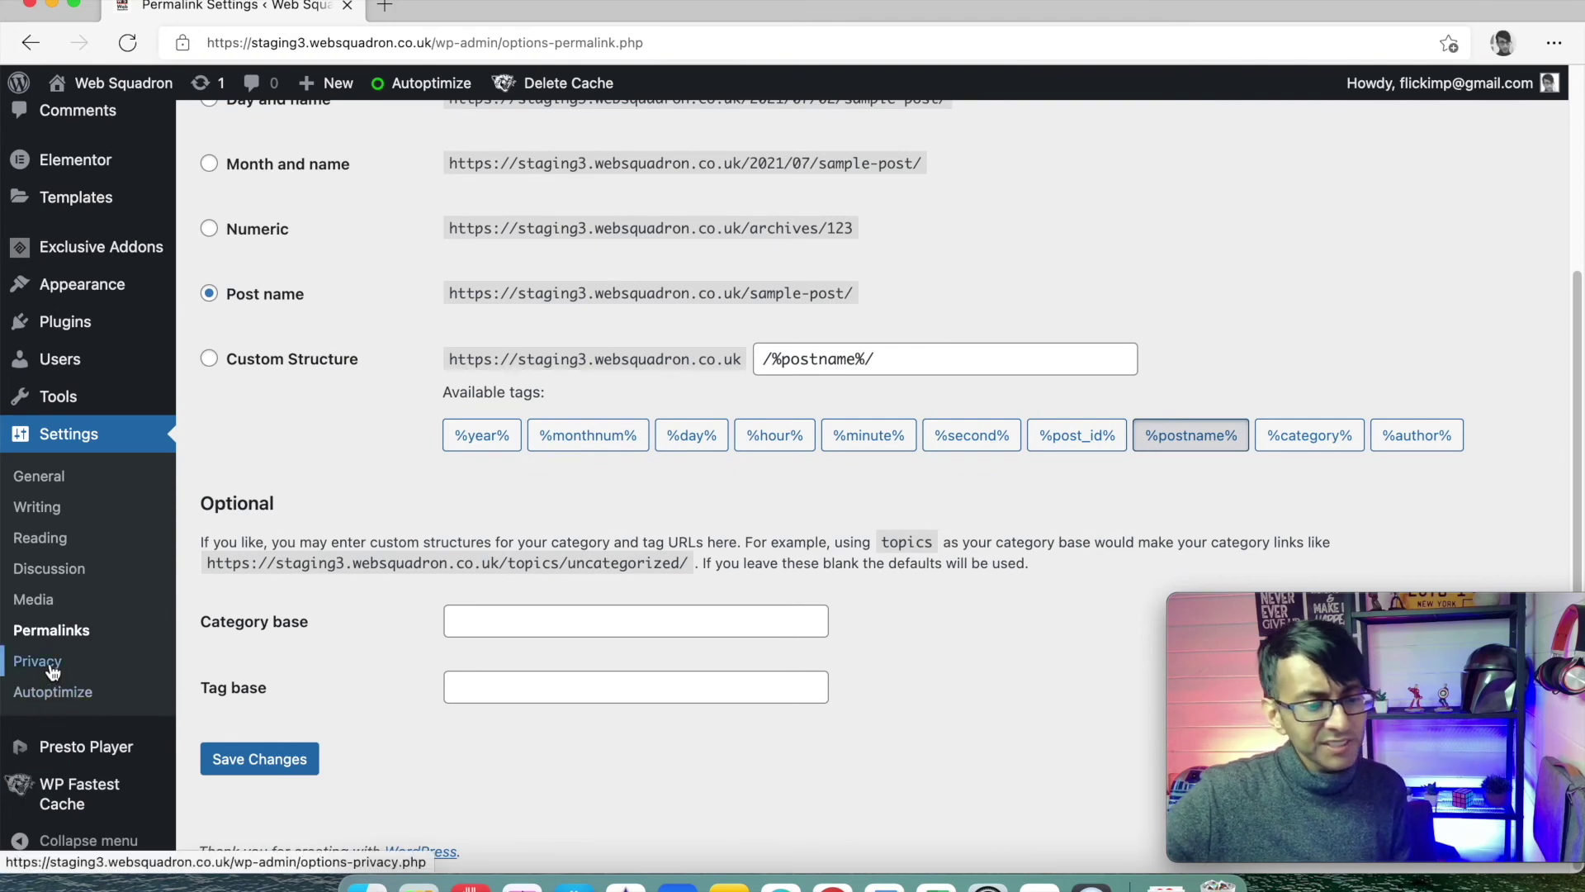
scroll(229, 495, up, 3)
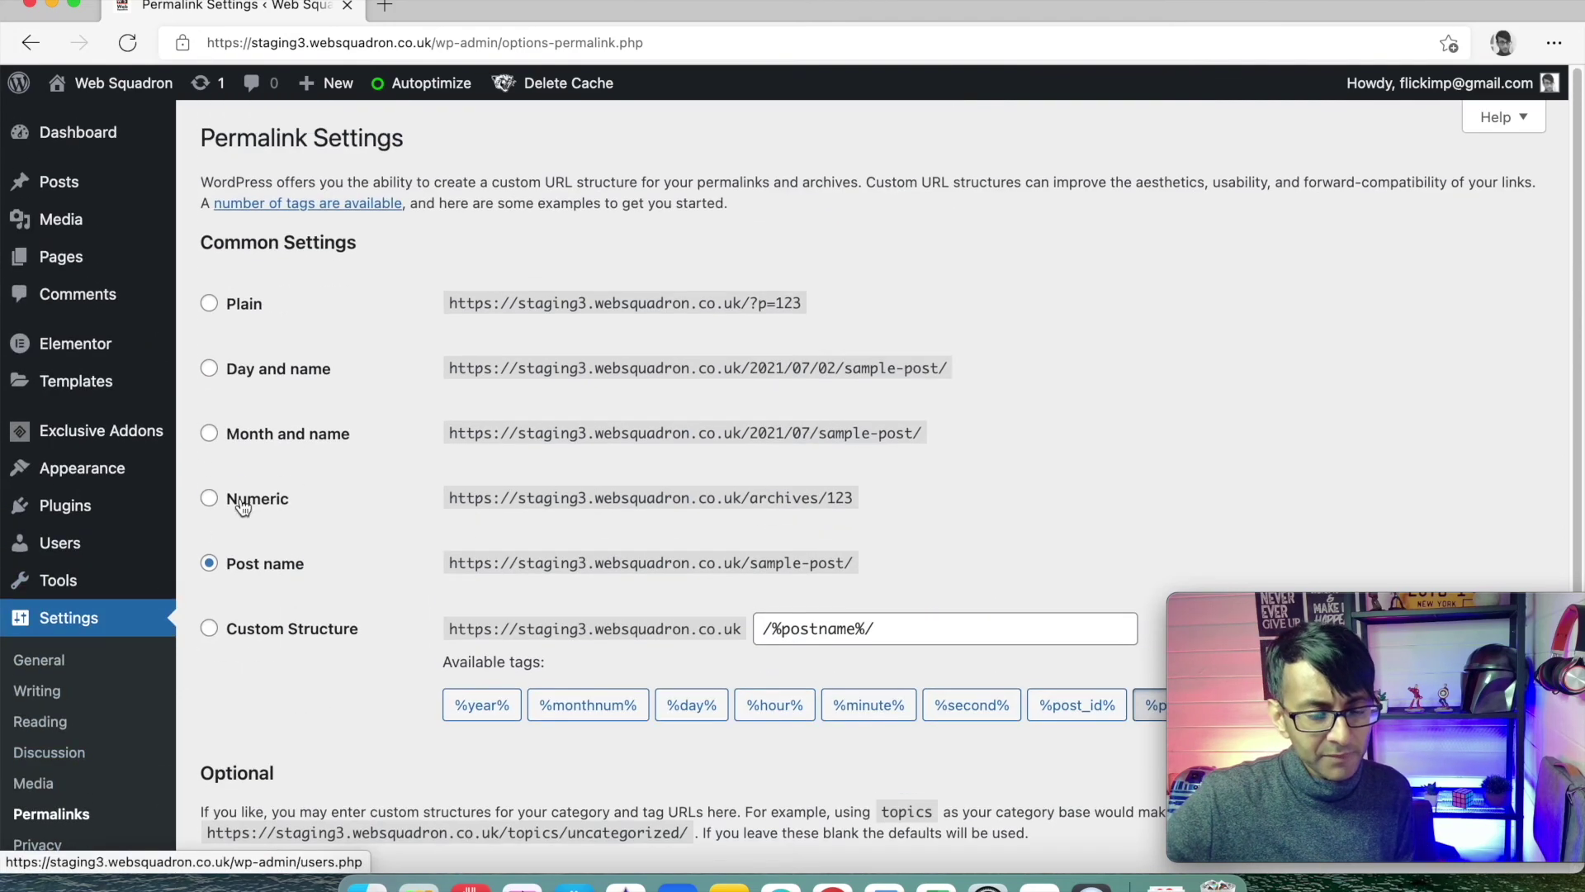
scroll(455, 471, down, 3)
scroll(487, 467, up, 1)
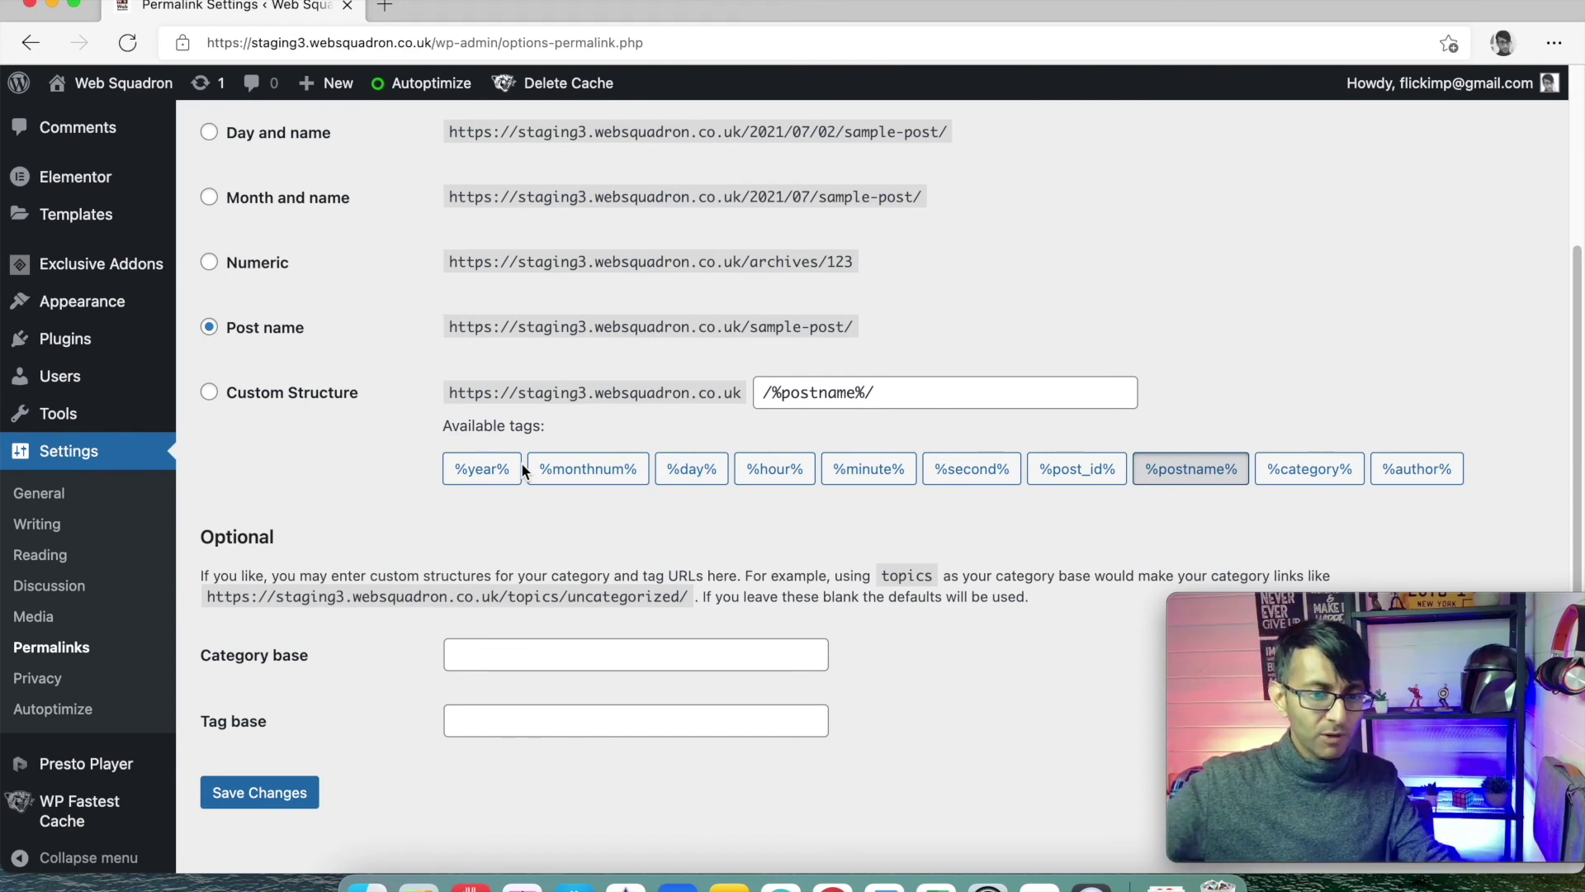
scroll(978, 370, up, 5)
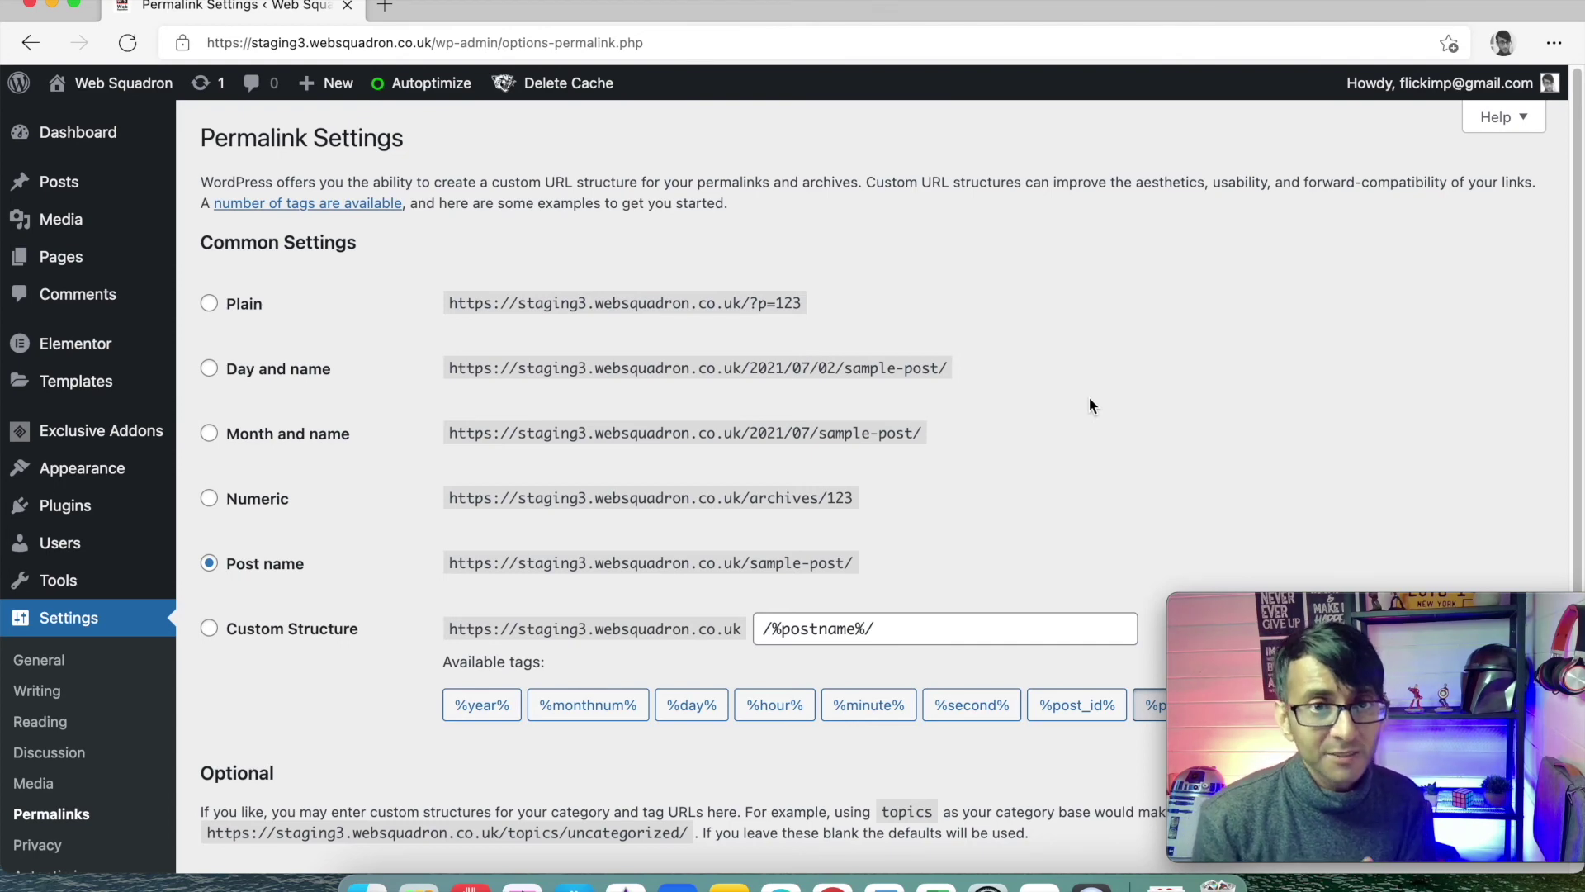
scroll(1140, 244, down, 5)
- Go to the All Users list showing the single Administrator account
mouse_move(1479, 85)
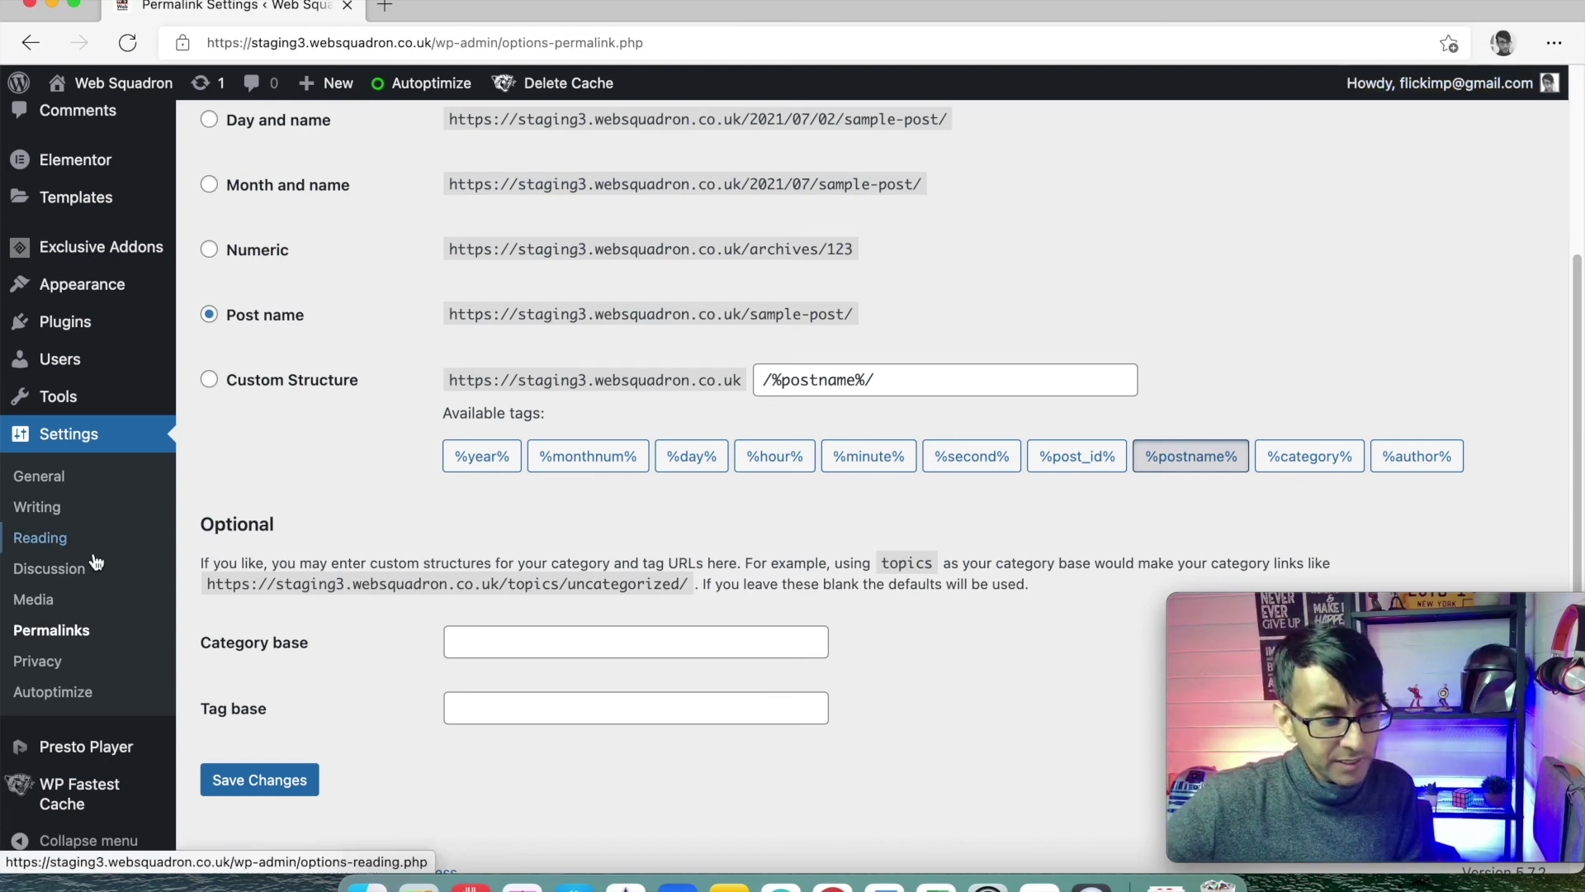
mouse_move(82, 374)
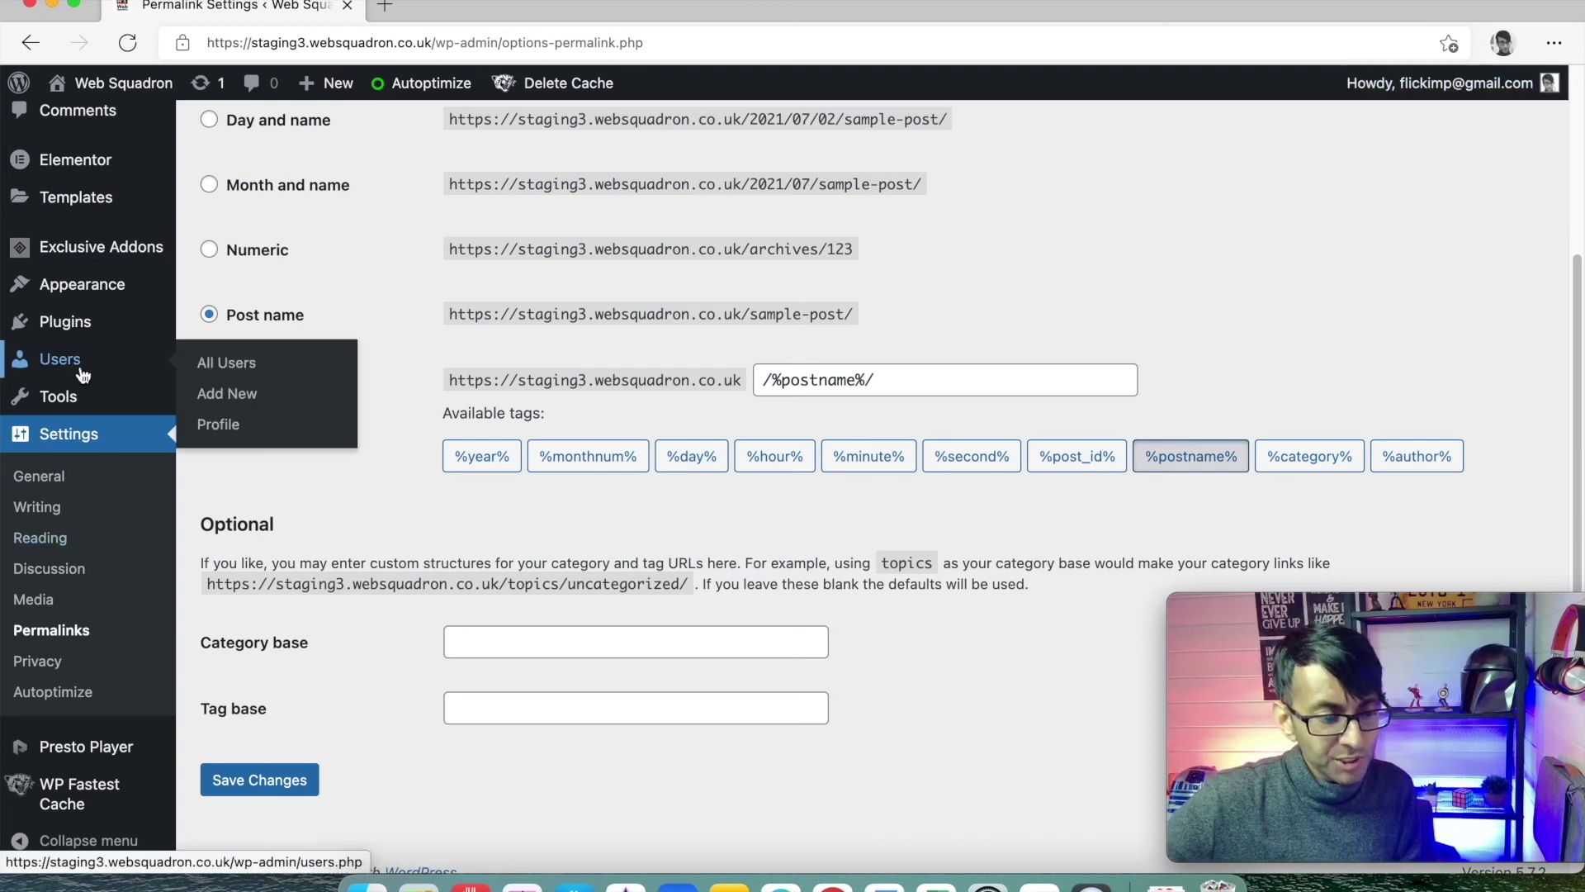
click(227, 365)
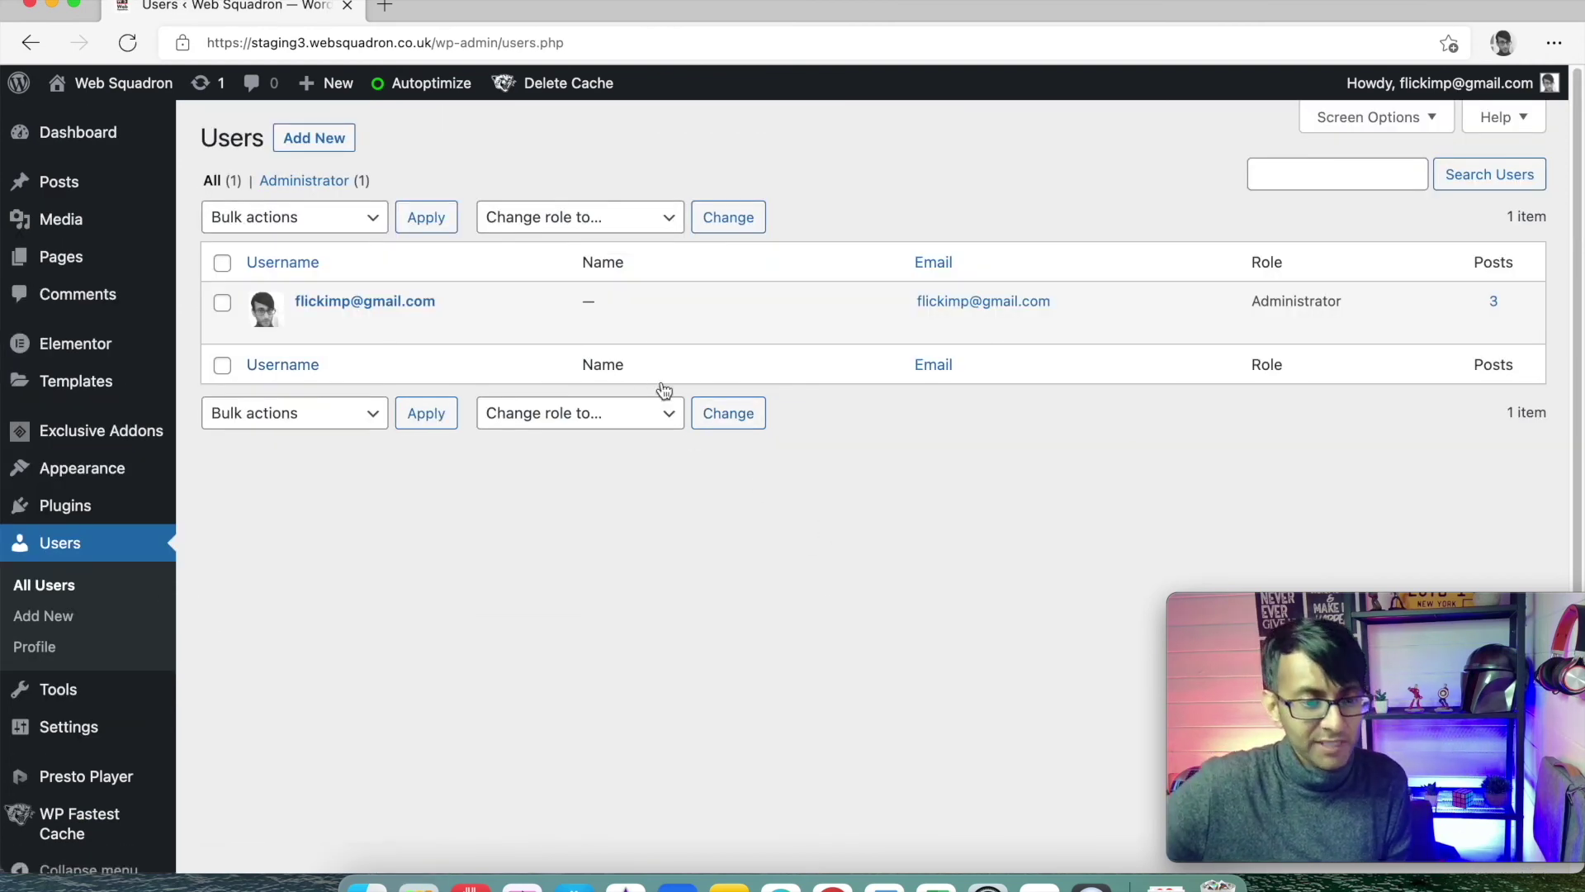
- Edit the only user's profile, trying Light, Sunrise and Midnight colour schemes before returning to Default
click(312, 327)
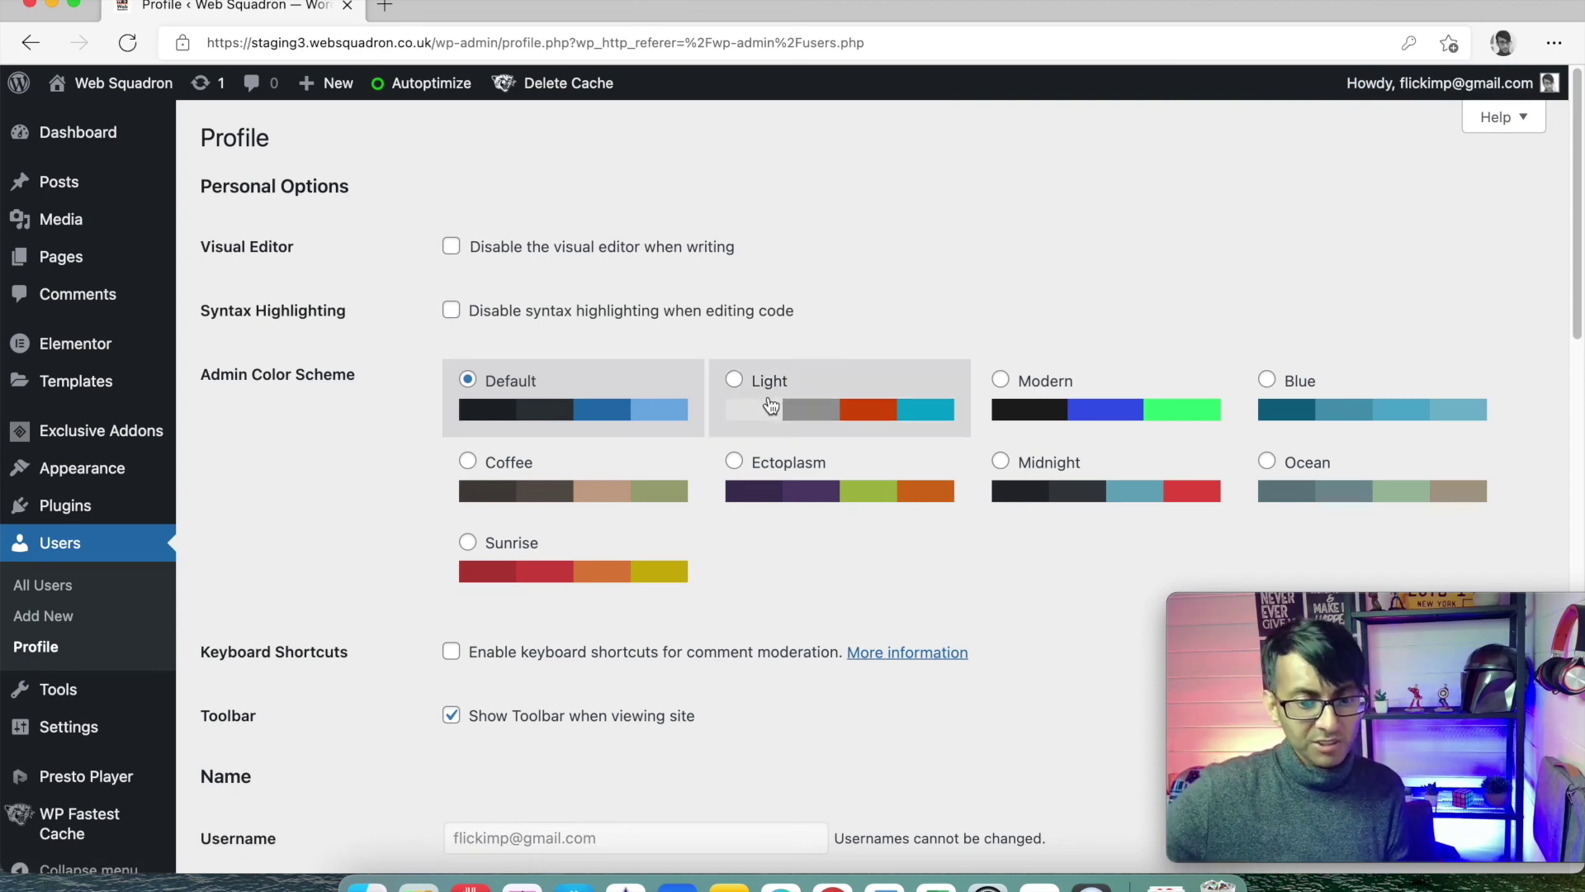
click(735, 381)
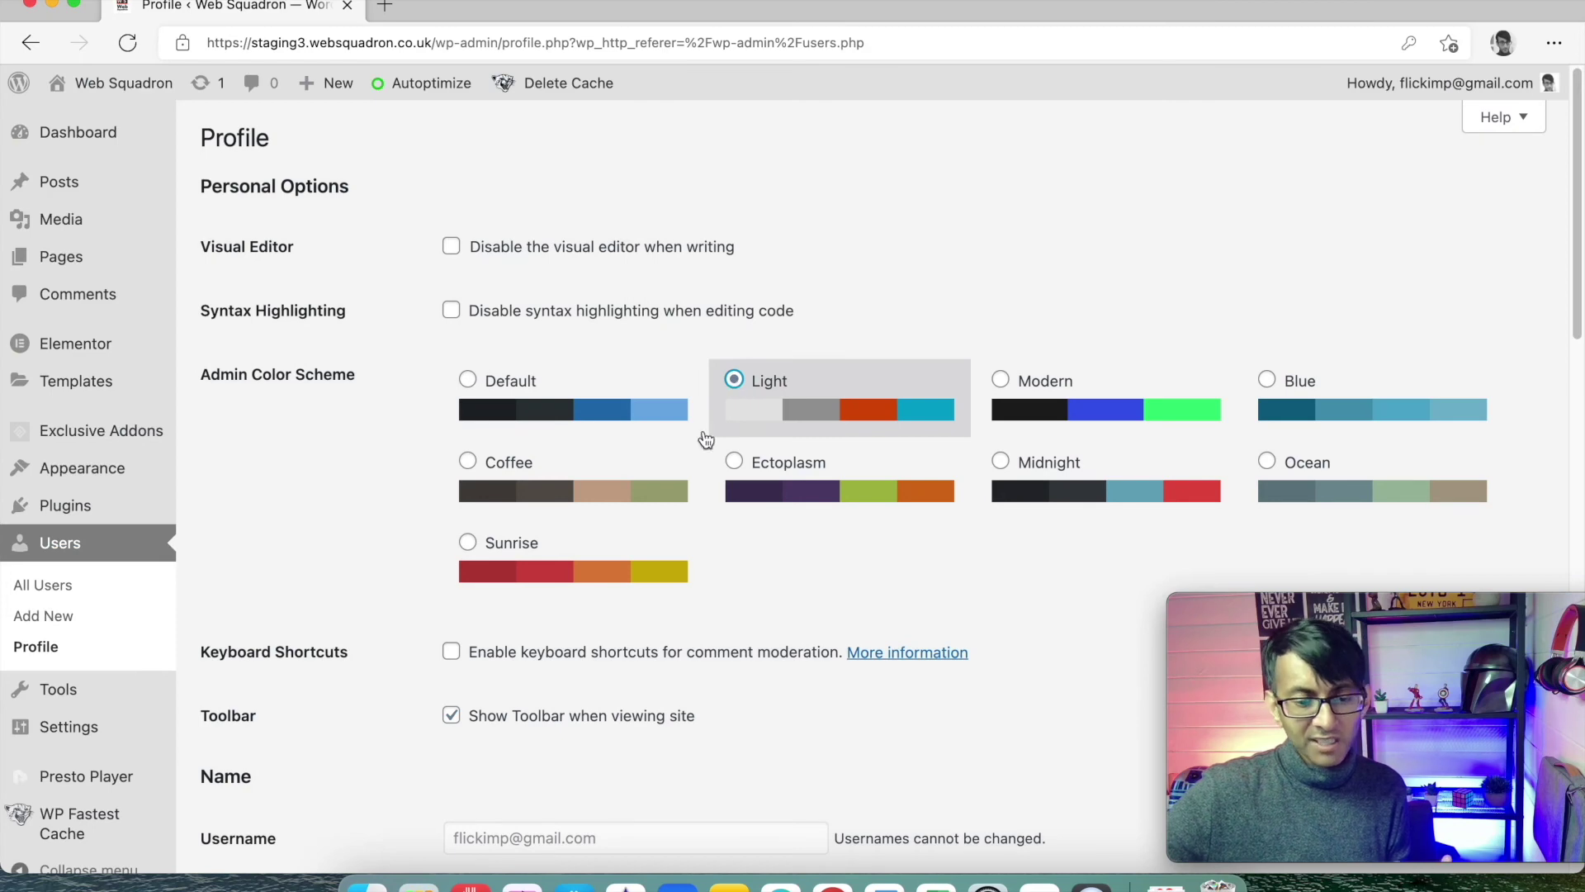
click(468, 549)
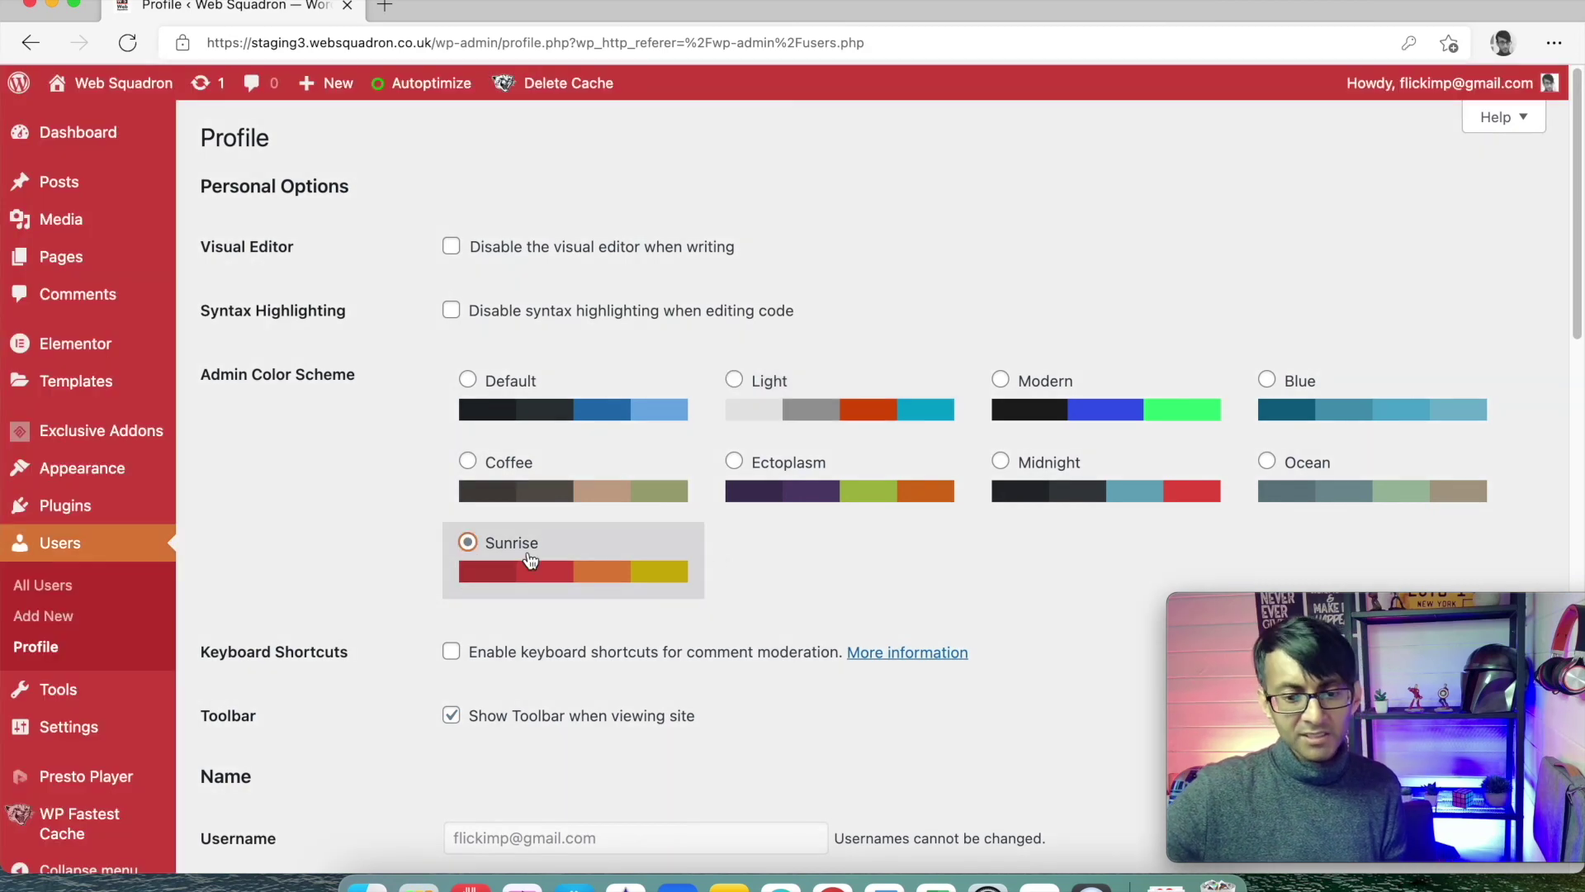
click(999, 463)
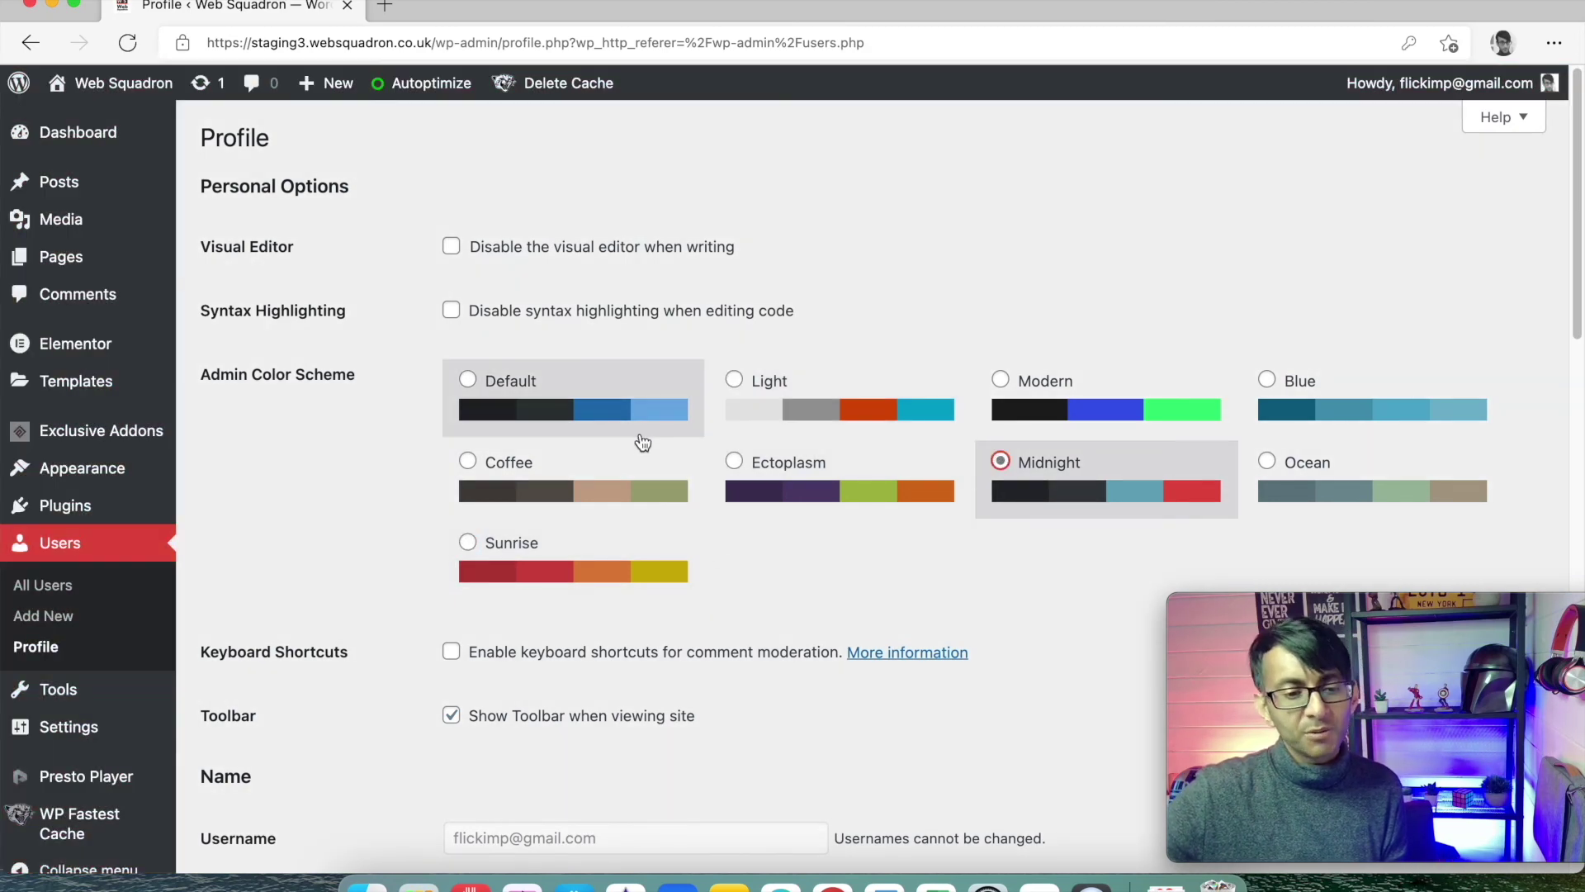
click(467, 381)
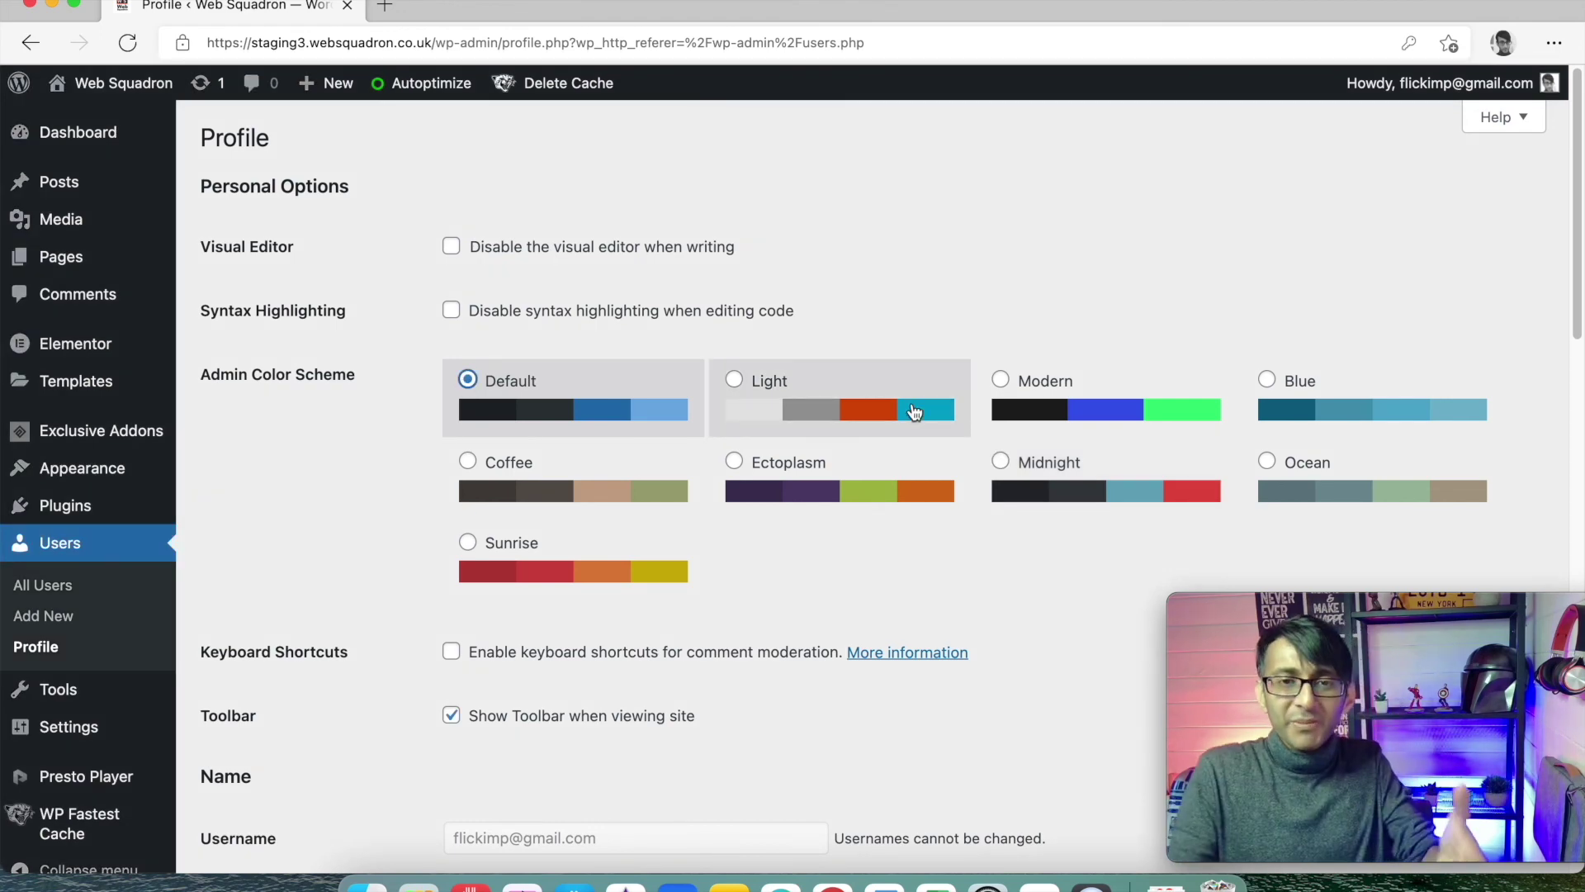
- Scroll through the remaining profile fields and move on to the Add New User form
scroll(949, 363, down, 8)
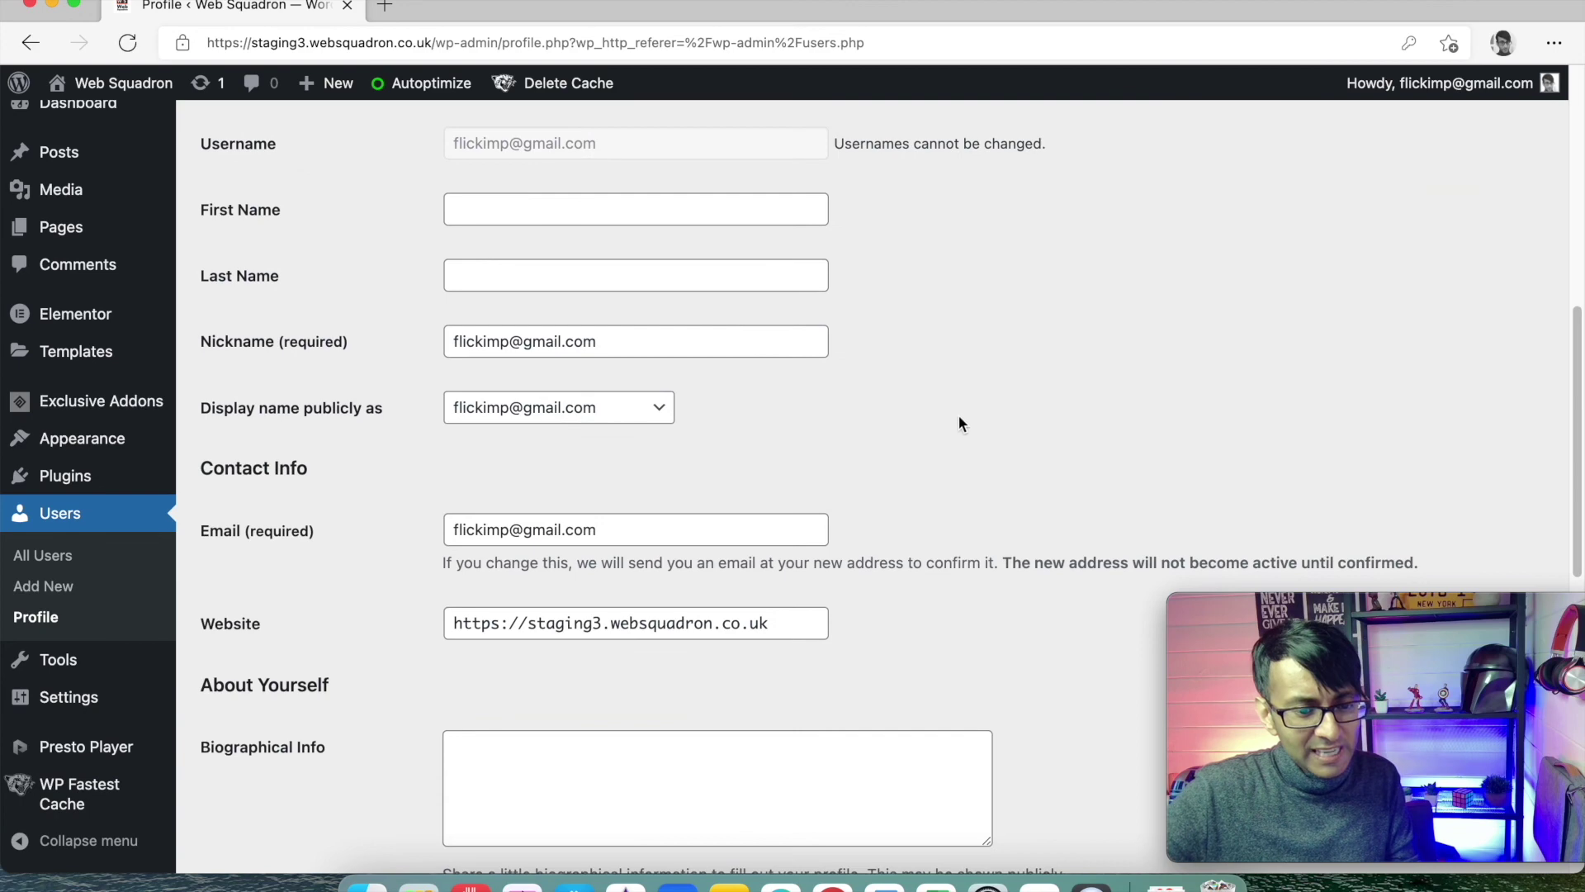
scroll(805, 528, down, 1)
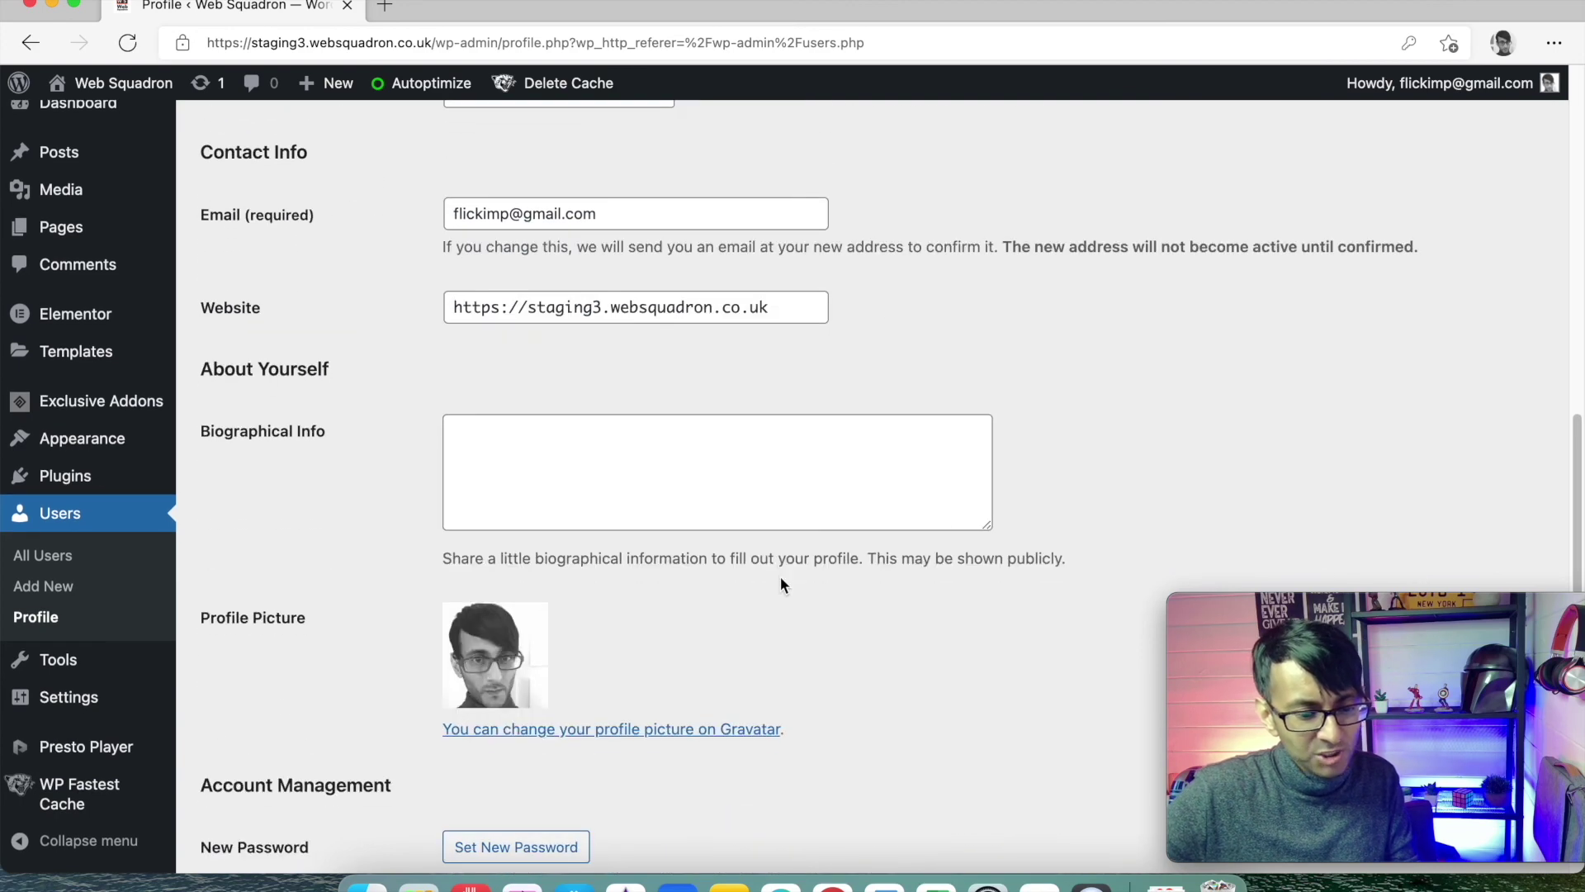
scroll(780, 584, down, 3)
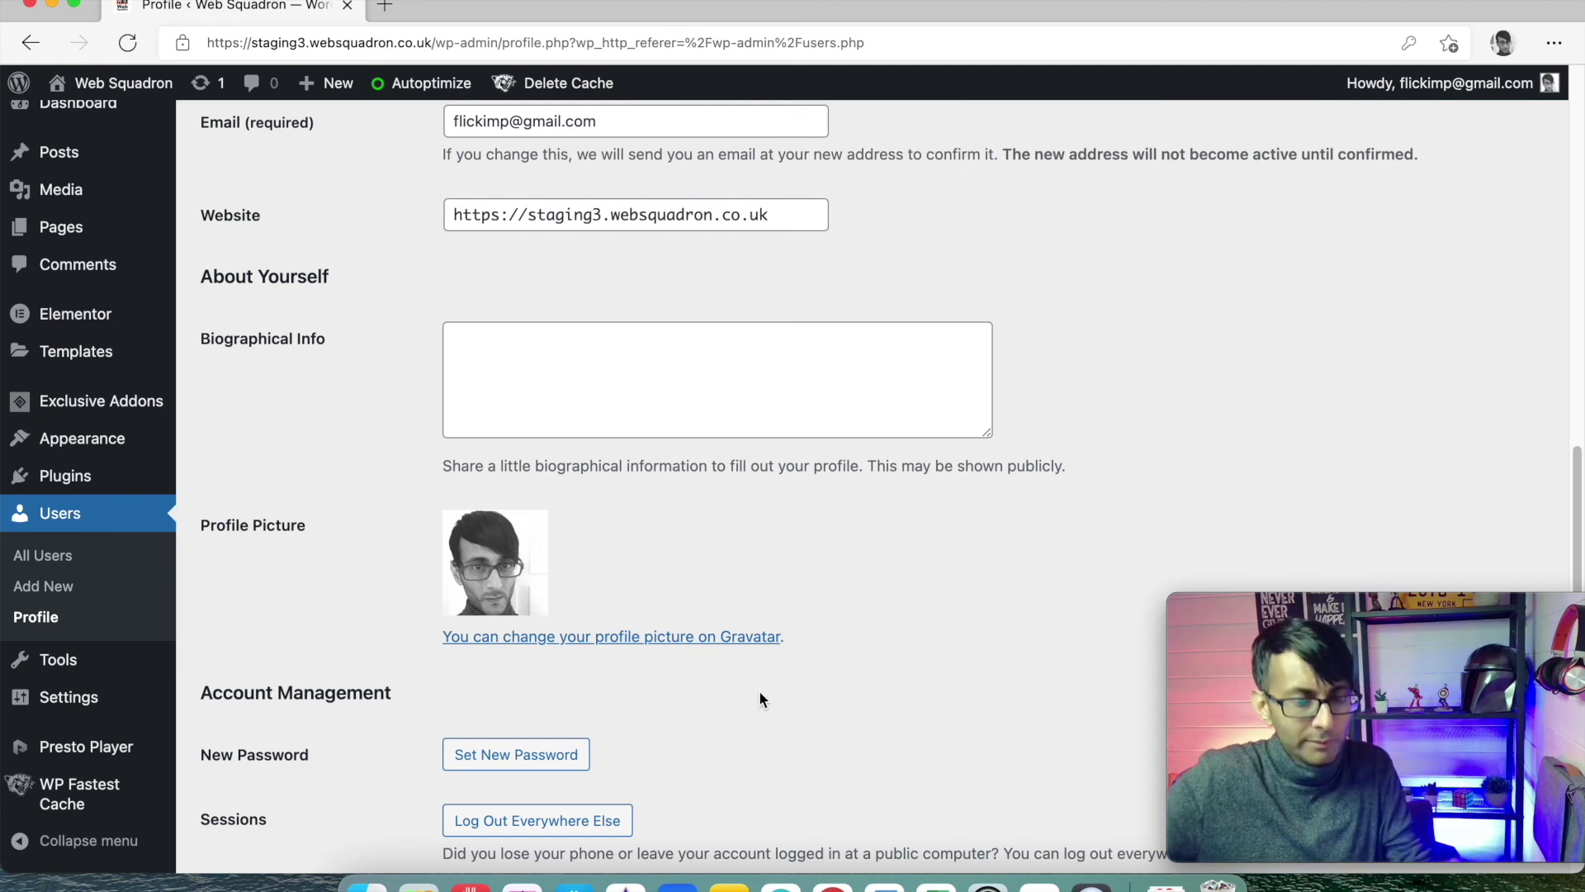
scroll(834, 776, down, 5)
scroll(811, 731, up, 15)
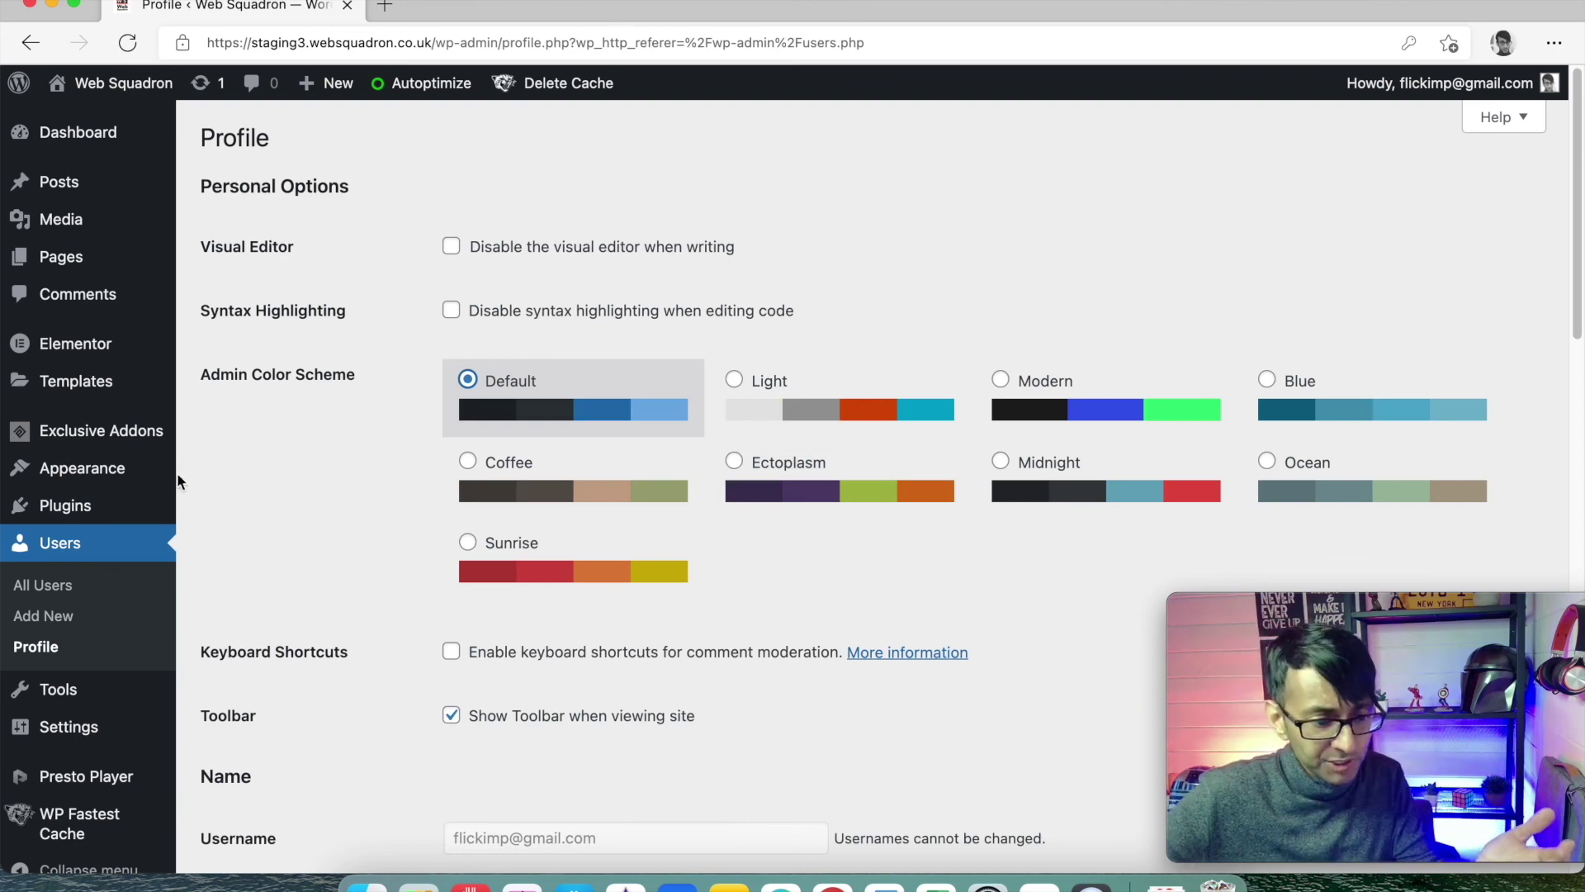
click(56, 616)
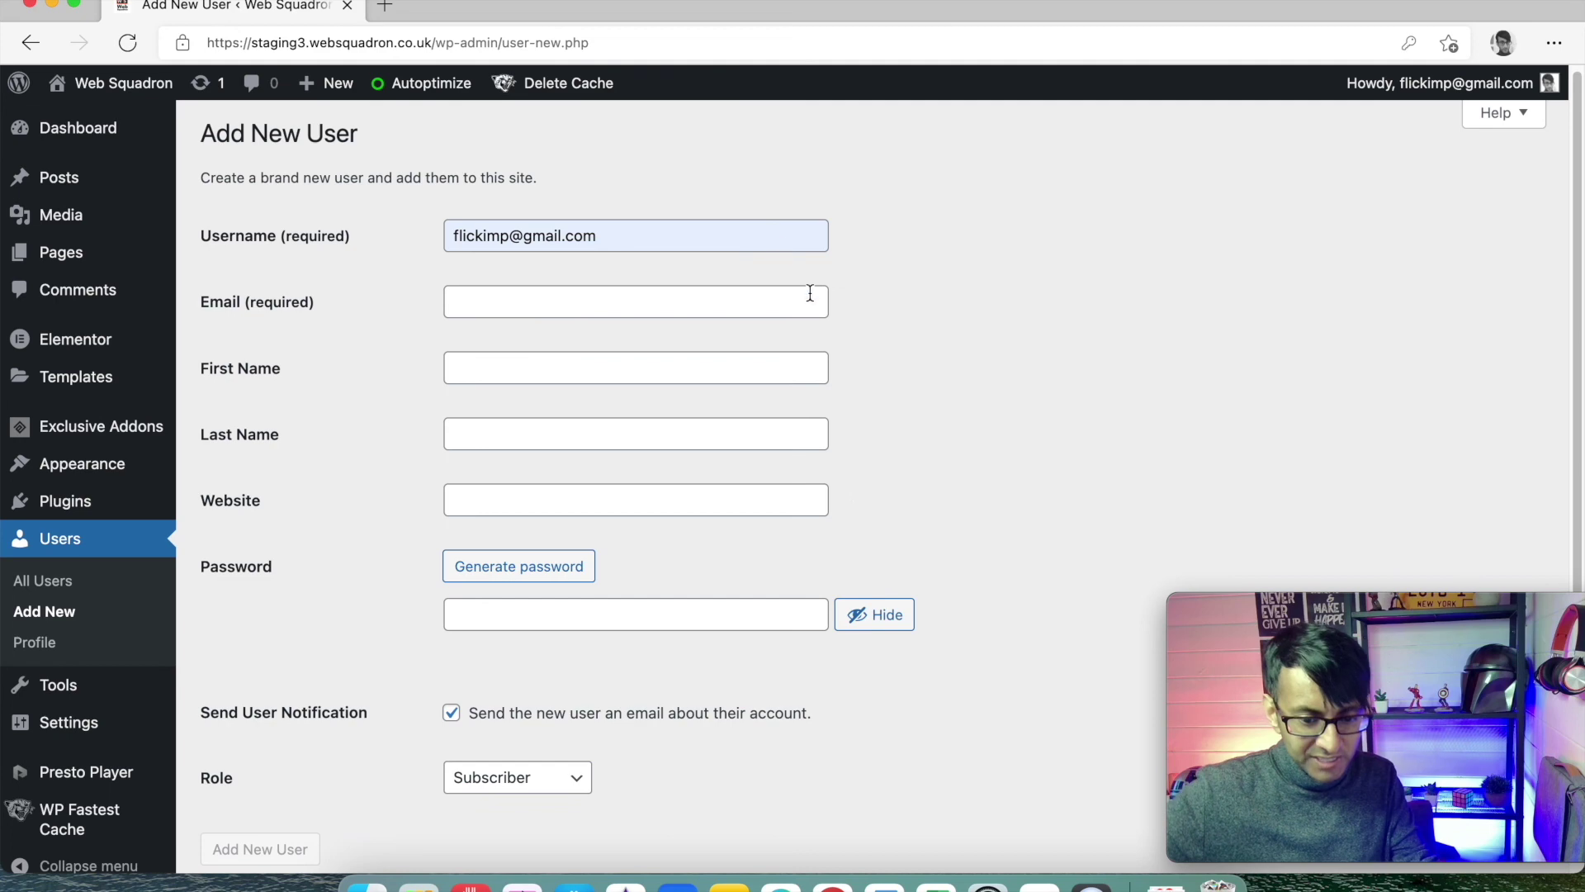
- Scroll down the Add New User form and check the Role list, leaving Subscriber
scroll(701, 740, down, 1)
scroll(701, 740, down, 1)
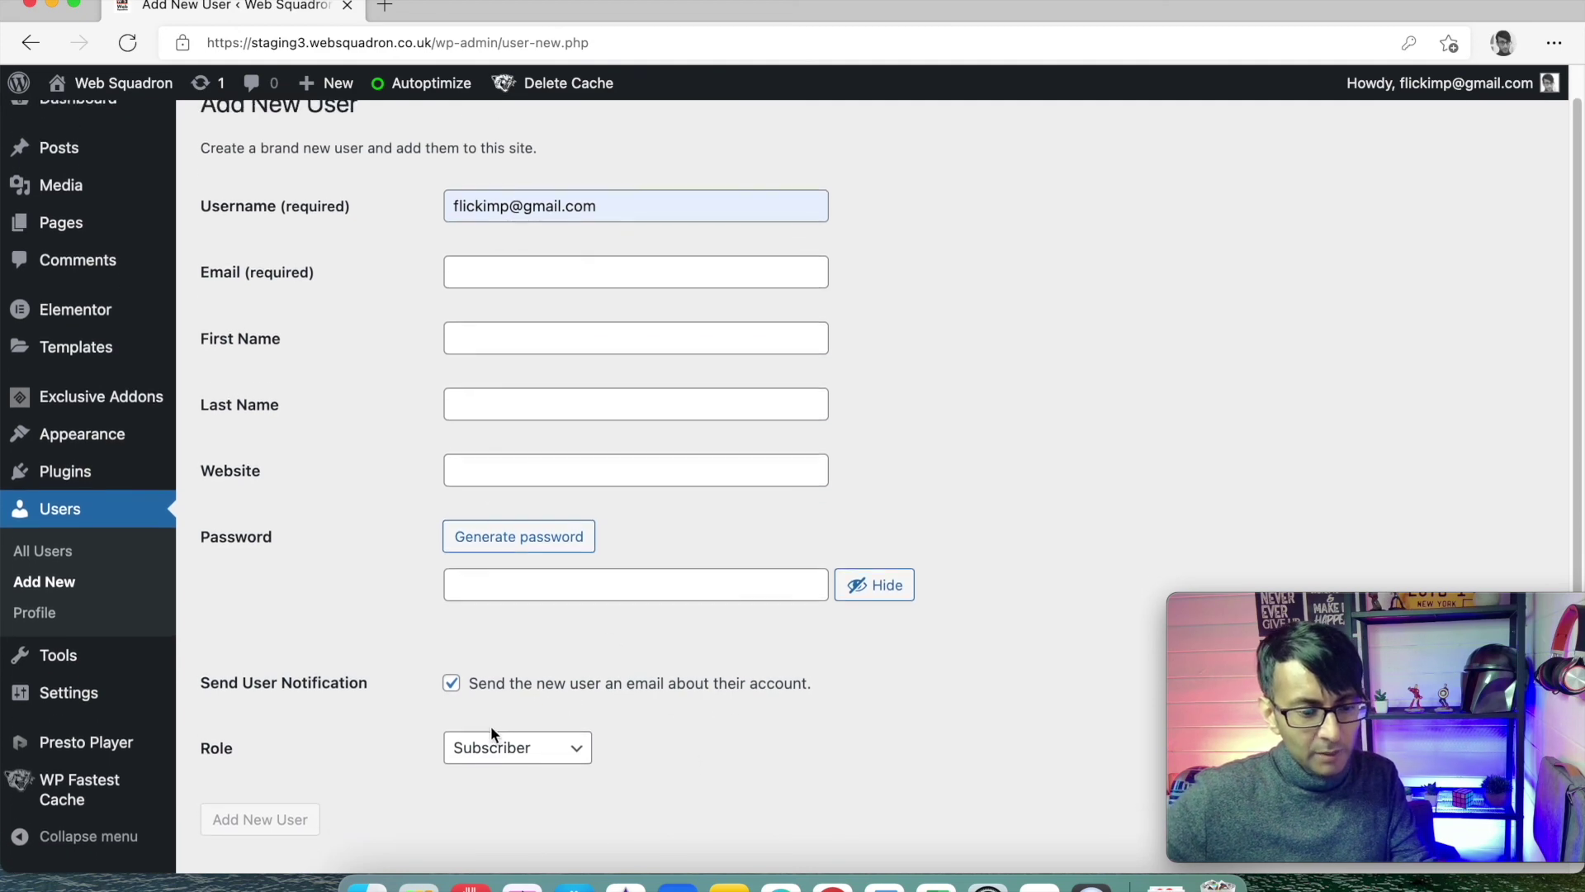
click(541, 748)
click(730, 743)
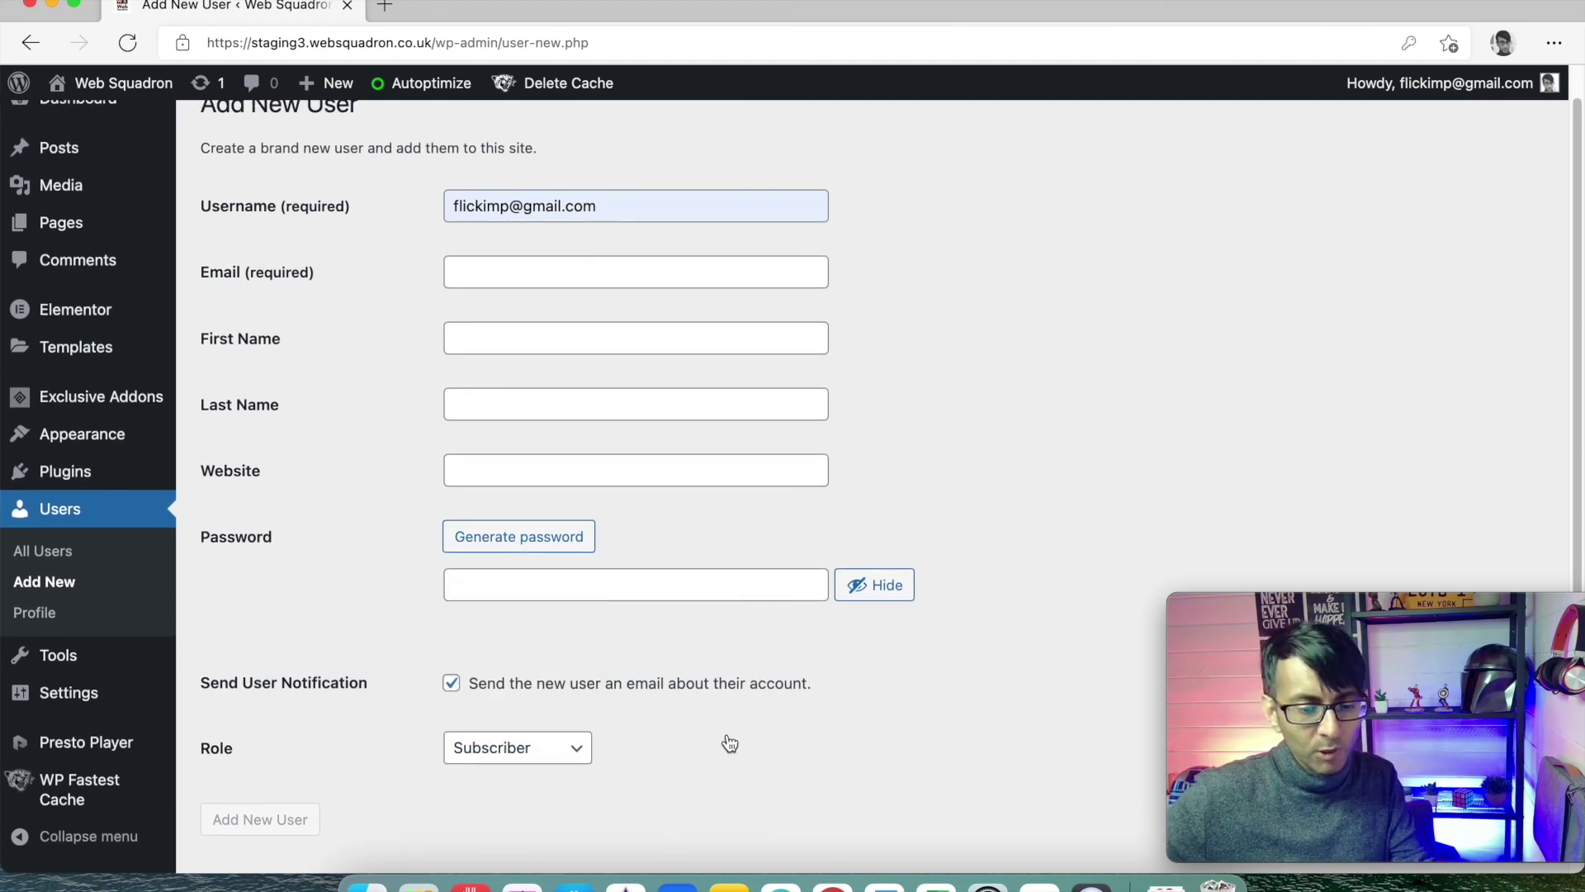